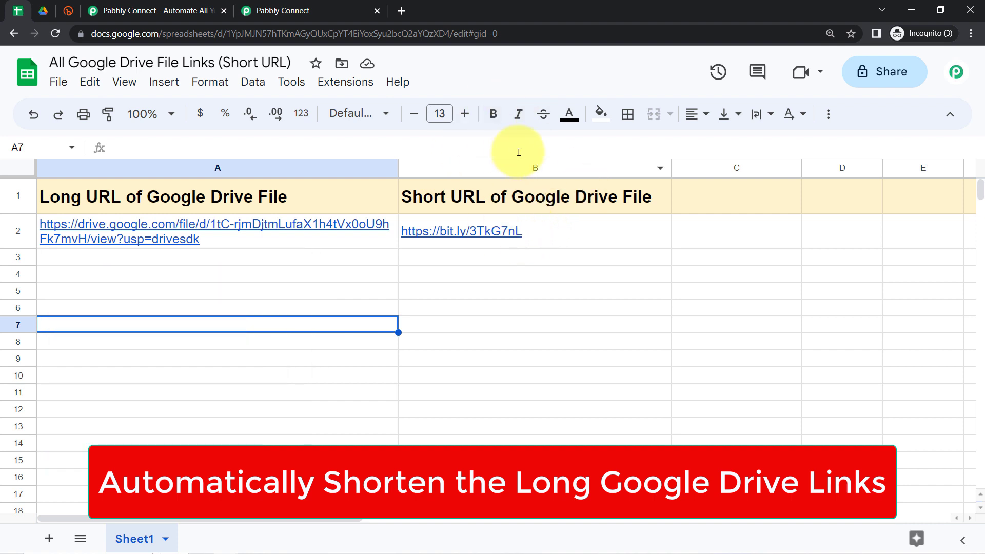
# - Examine the empty Drive folder All Latest Files & Designs, the Bitly links list and the spreadsheet of long and short file URLs
pyautogui.click(42, 11)
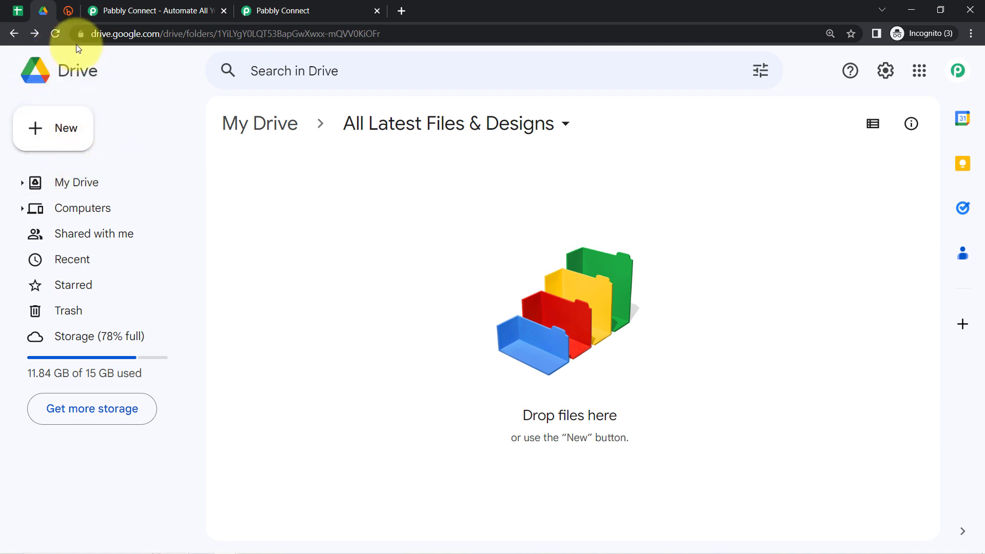
pyautogui.click(69, 10)
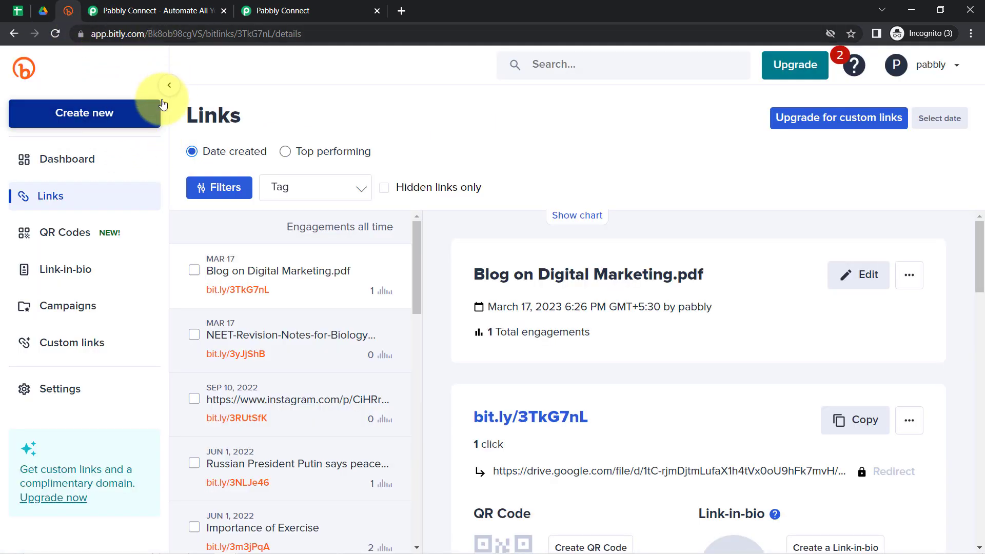
pyautogui.click(113, 35)
pyautogui.doubleClick(146, 34)
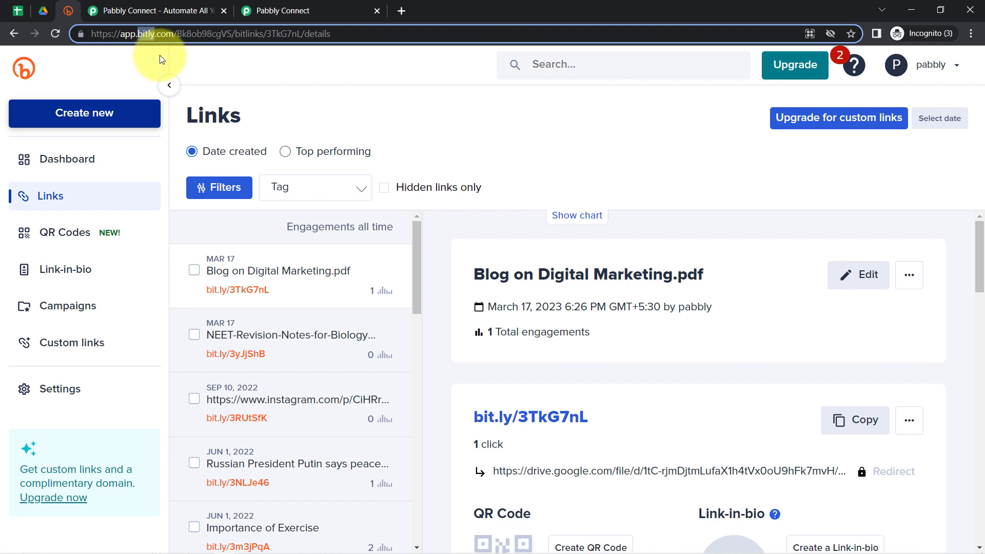
pyautogui.click(43, 10)
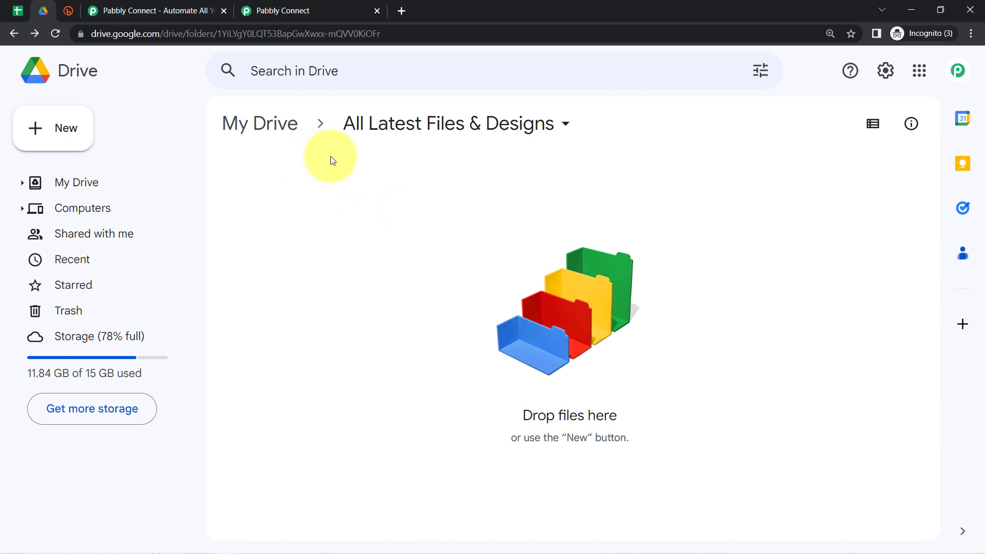
pyautogui.click(68, 10)
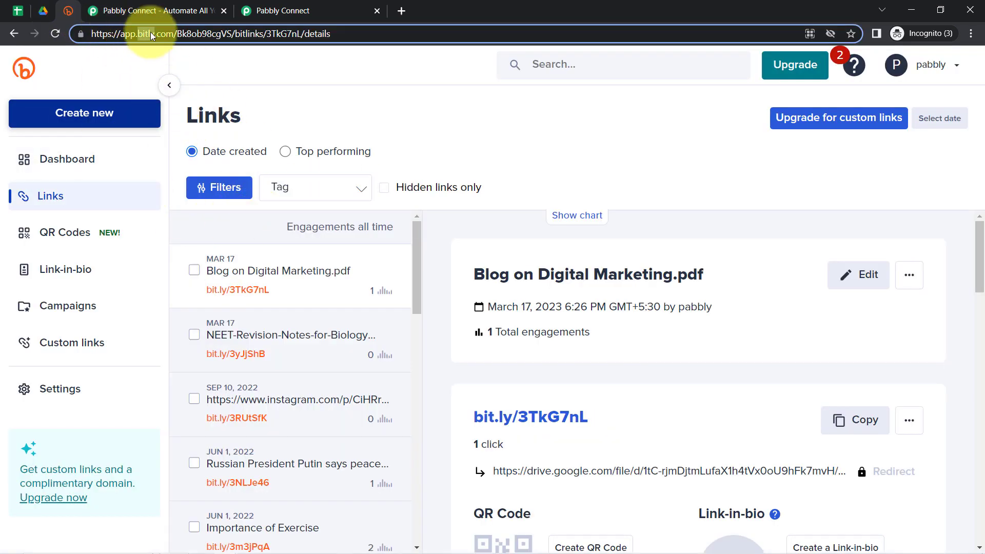
pyautogui.click(43, 11)
pyautogui.click(68, 11)
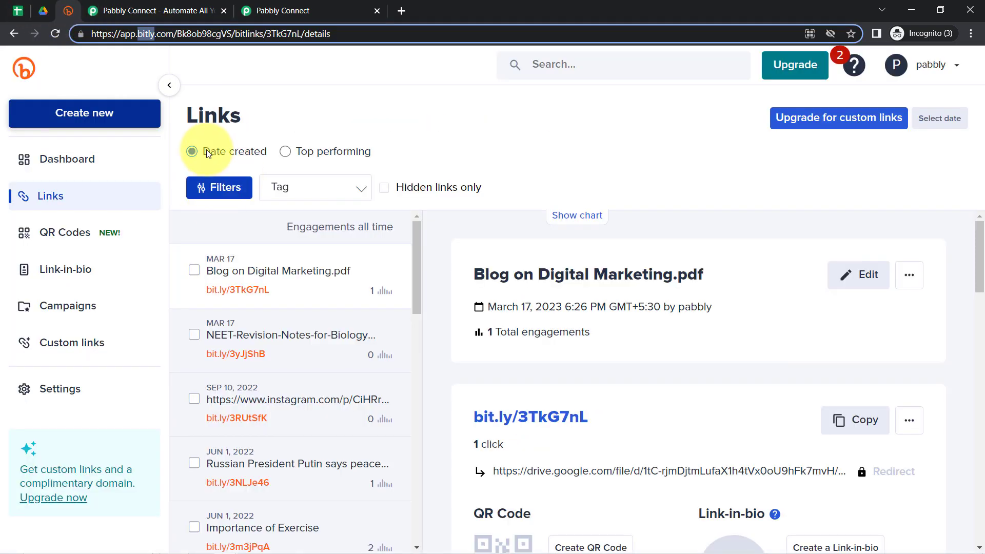
pyautogui.click(23, 13)
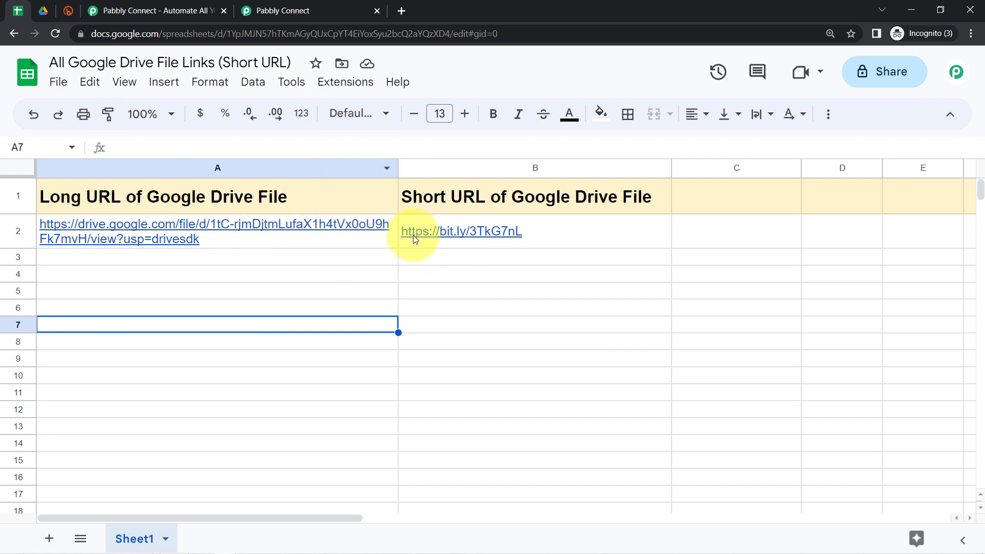
pyautogui.moveTo(414, 235)
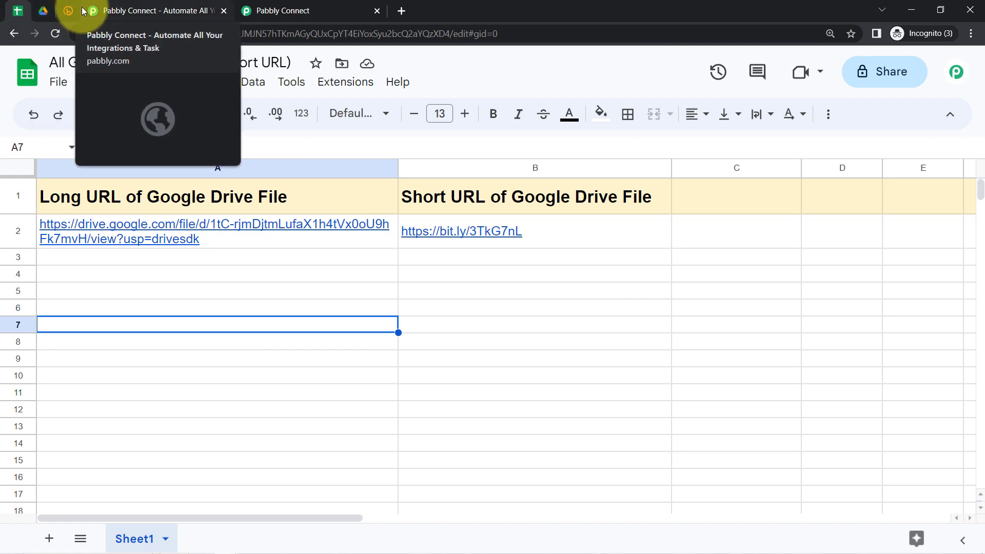
# - Look over the Pabbly Connect home page, including its sign-up option, and the workflow dashboard
pyautogui.click(140, 11)
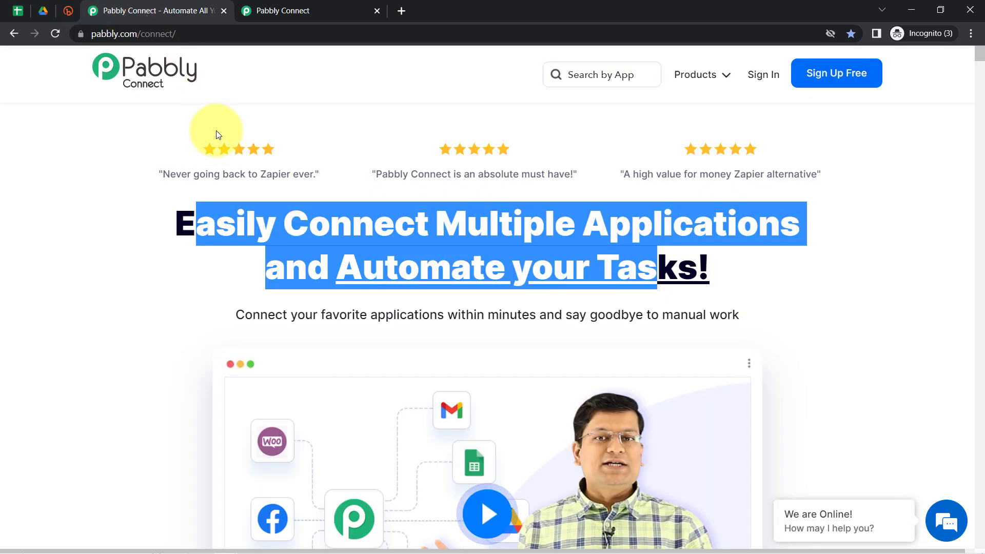
pyautogui.click(167, 148)
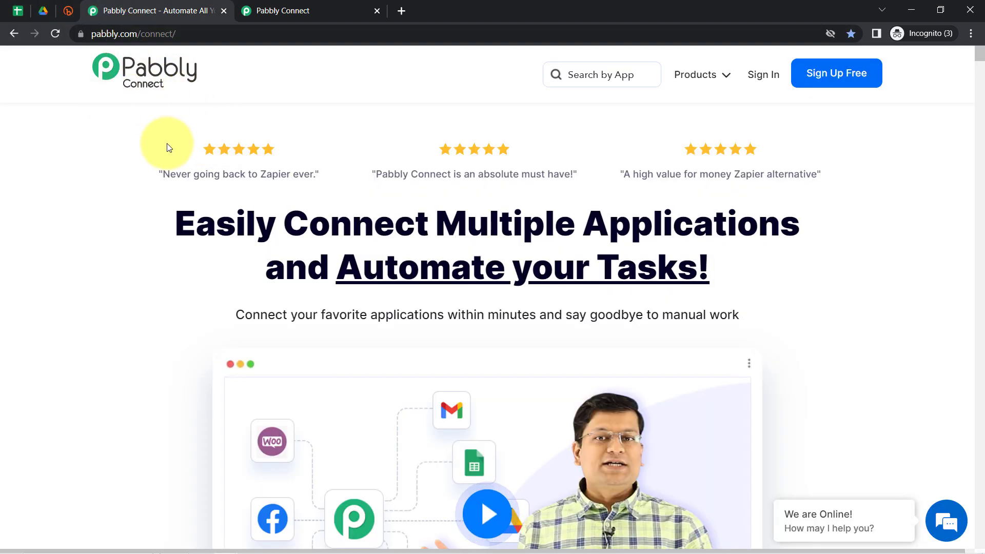
pyautogui.moveTo(275, 221); pyautogui.dragTo(638, 273)
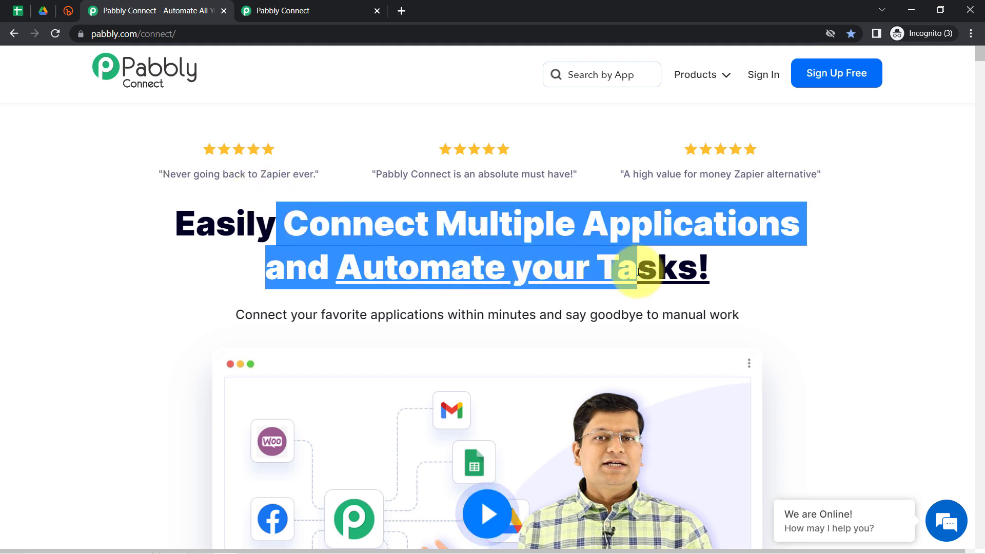
pyautogui.click(284, 5)
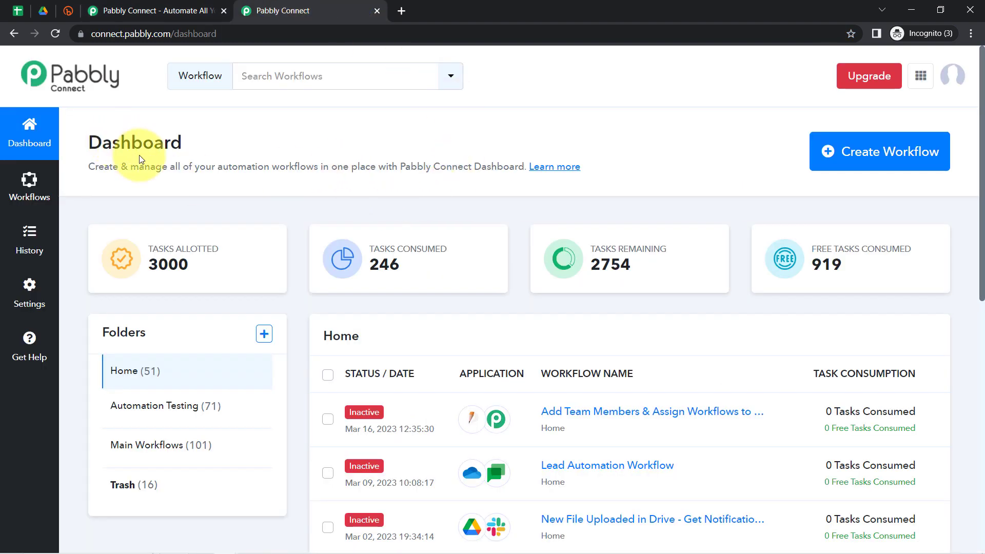
pyautogui.moveTo(112, 142); pyautogui.dragTo(452, 172)
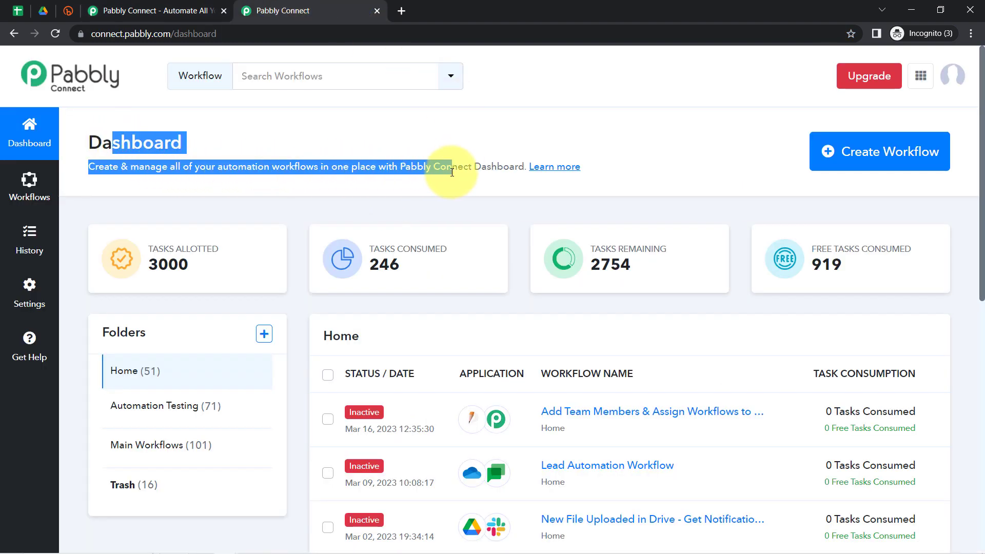
pyautogui.click(165, 11)
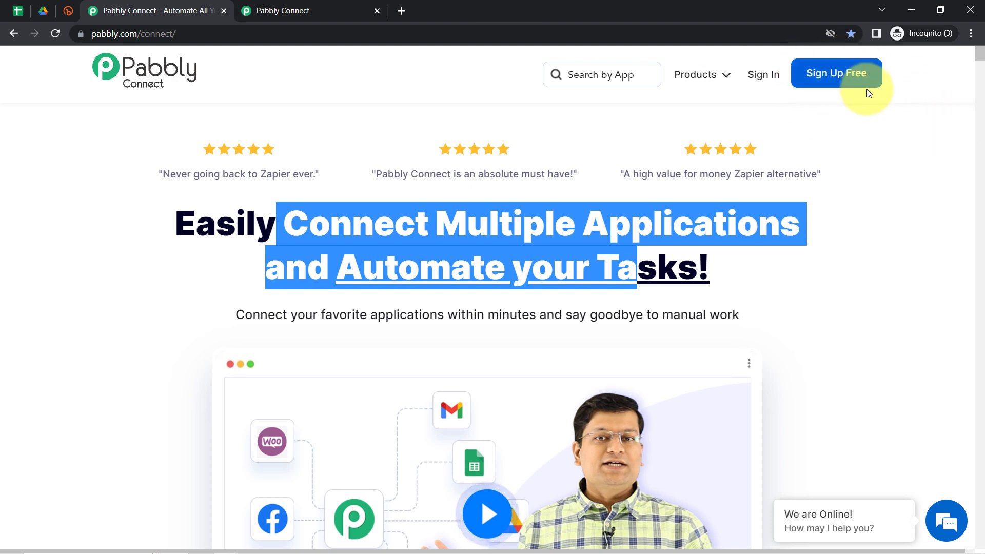
pyautogui.click(352, 7)
pyautogui.click(421, 162)
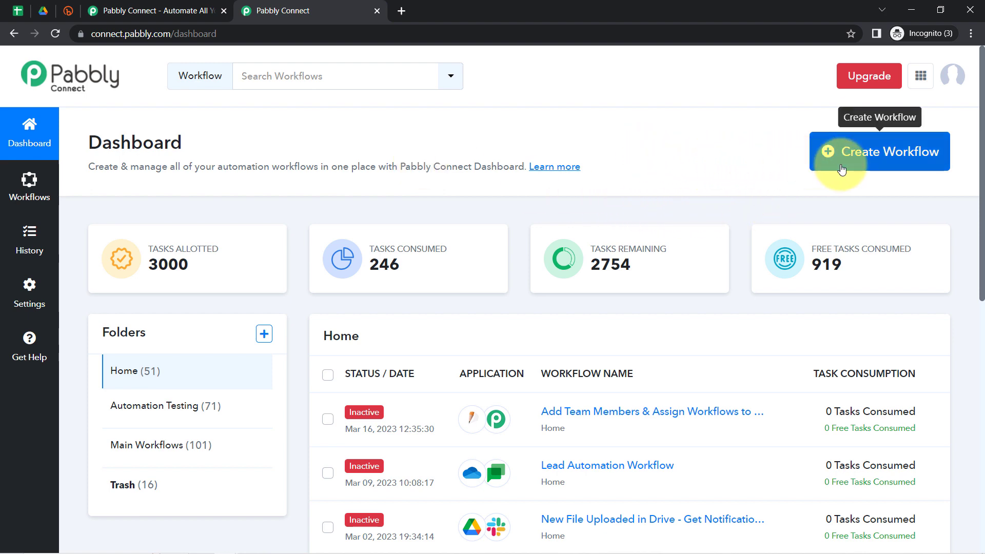
# - Create a workflow named "Whenever Fiel is Uploaded in Google Drive - Automatically Shorten the Long URL via Bitly"
pyautogui.click(876, 160)
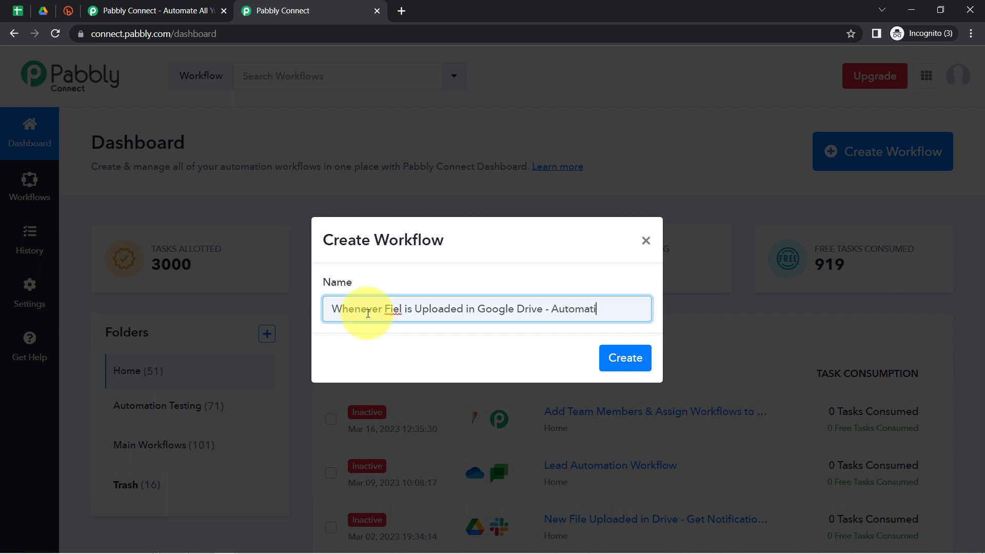
pyautogui.write('y Shorten the')
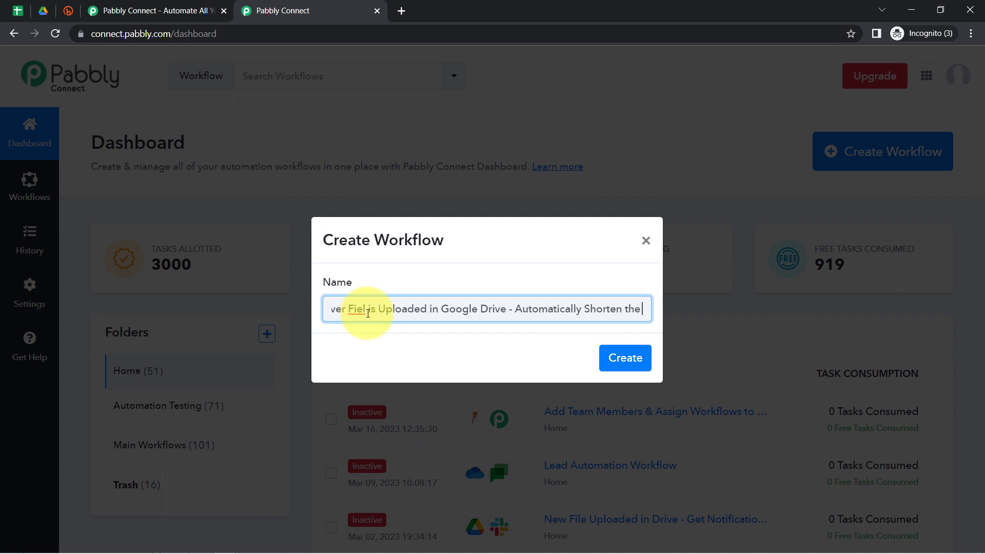
pyautogui.write(' Long URL')
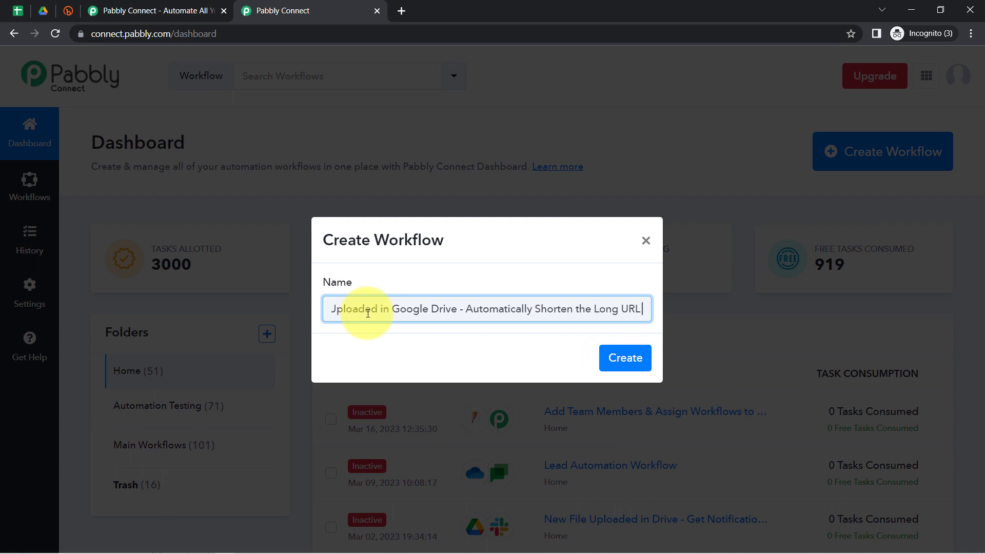
pyautogui.write(' via Bit')
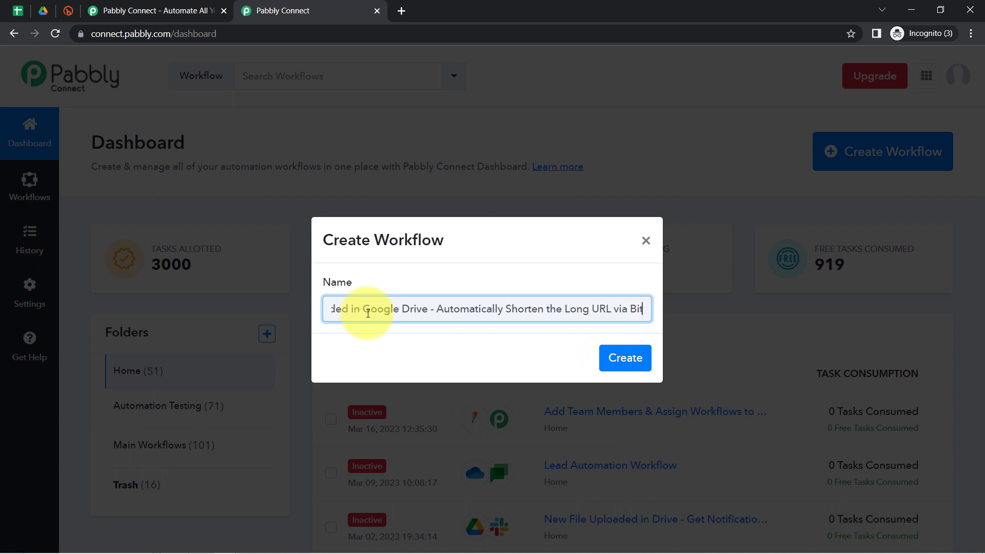
pyautogui.write('ly')
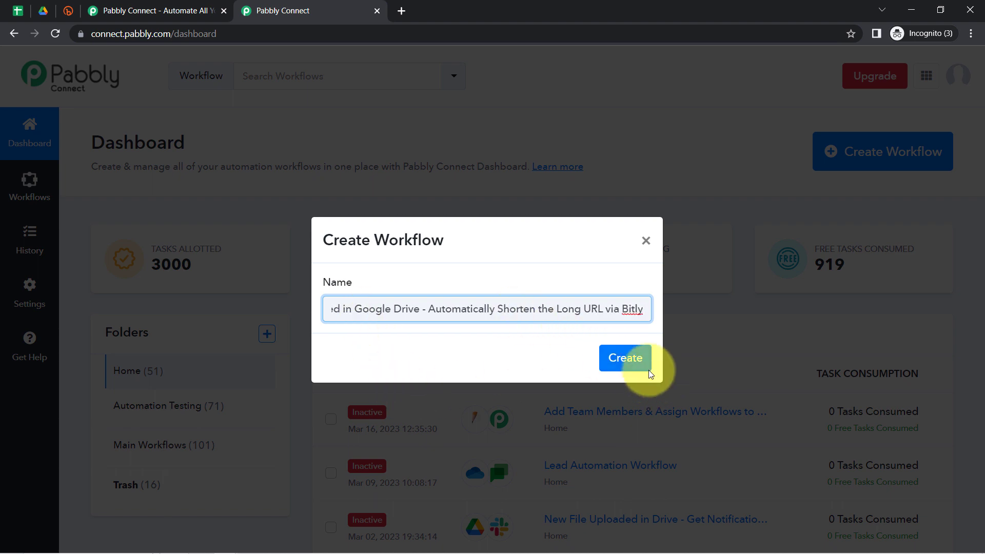
pyautogui.click(623, 362)
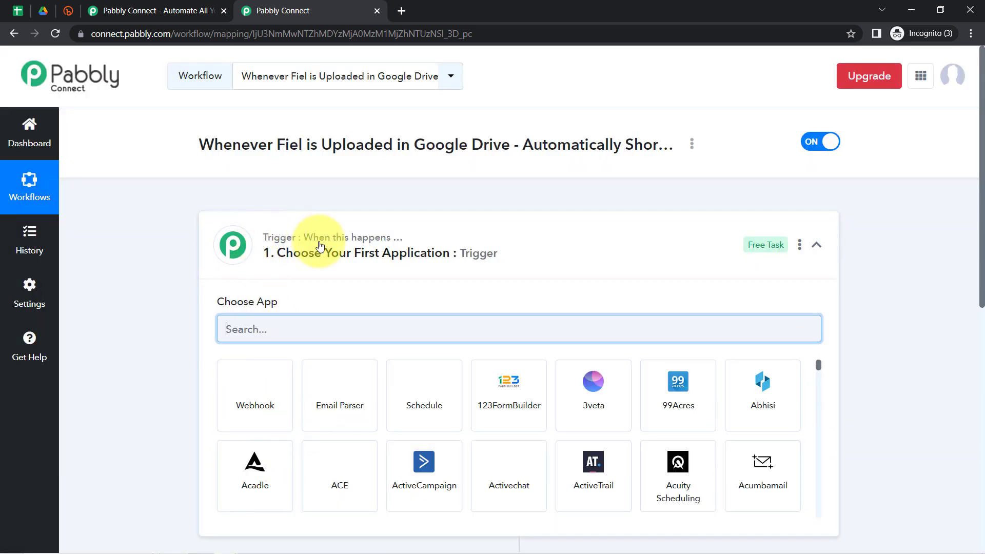
pyautogui.click(319, 246)
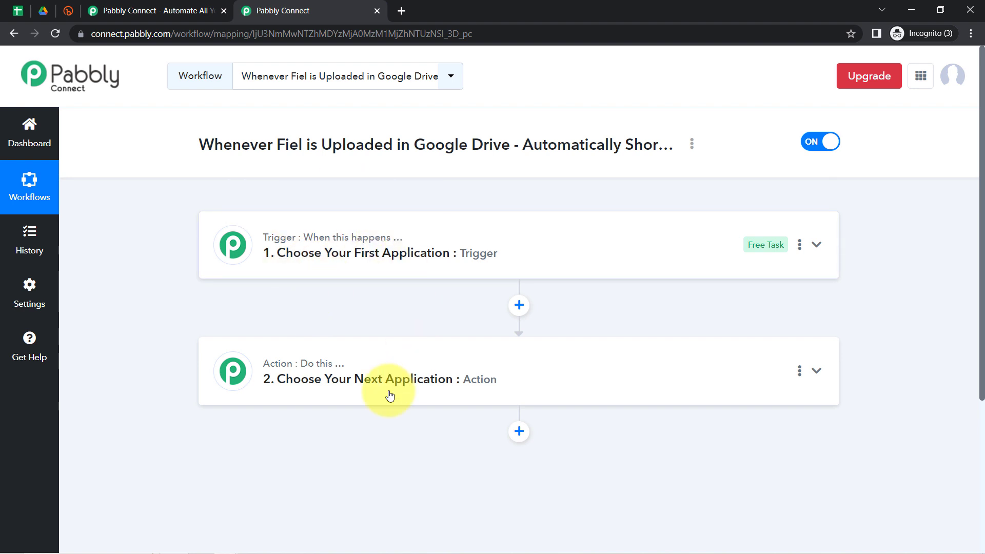
pyautogui.moveTo(317, 349)
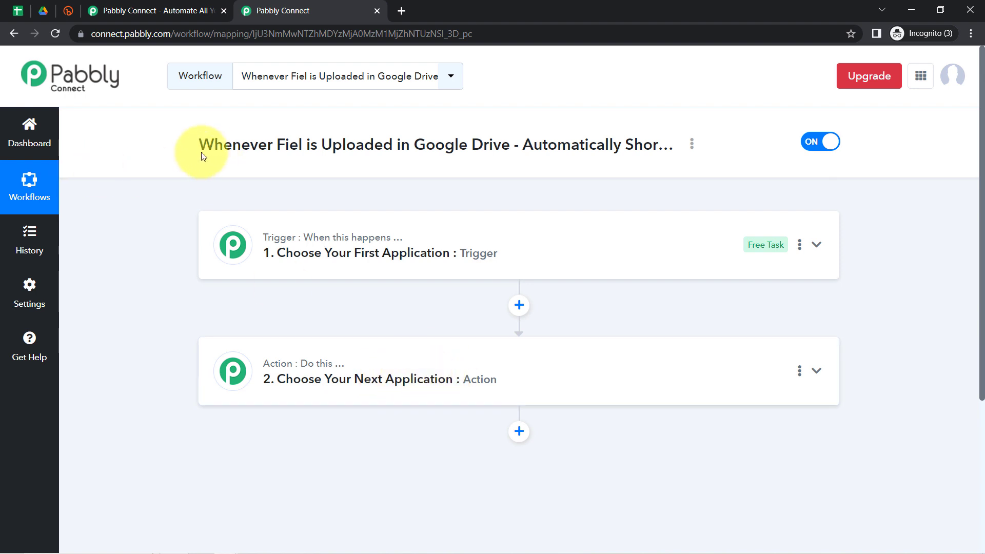
pyautogui.moveTo(200, 146); pyautogui.dragTo(606, 145)
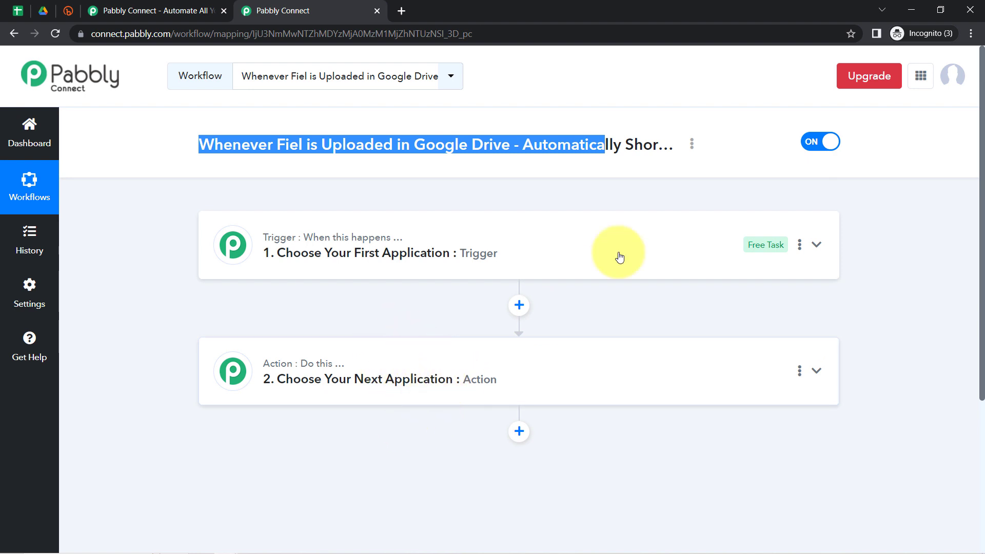
pyautogui.click(429, 202)
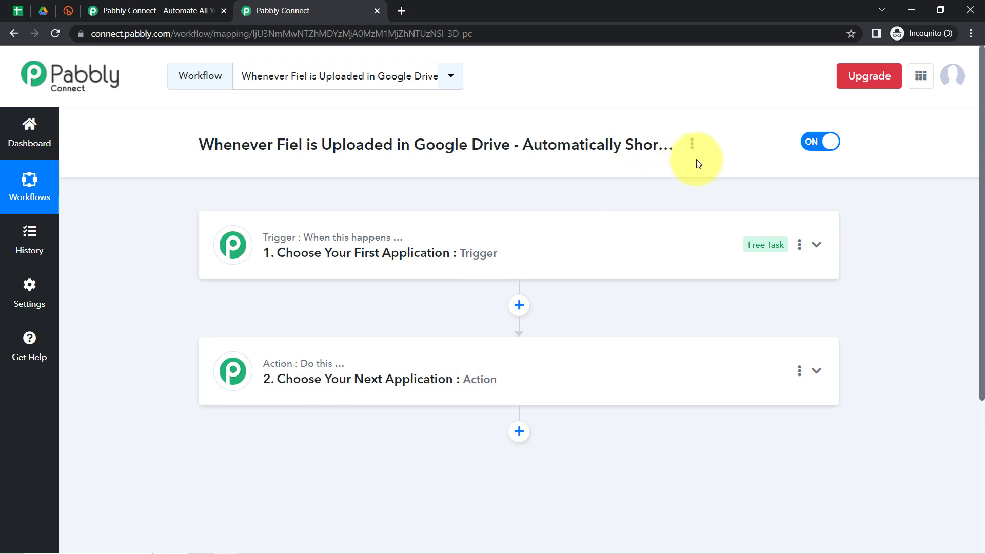
# - Rename the workflow, correcting the misspelled word "Fiel" to "File"
pyautogui.click(692, 144)
pyautogui.click(580, 171)
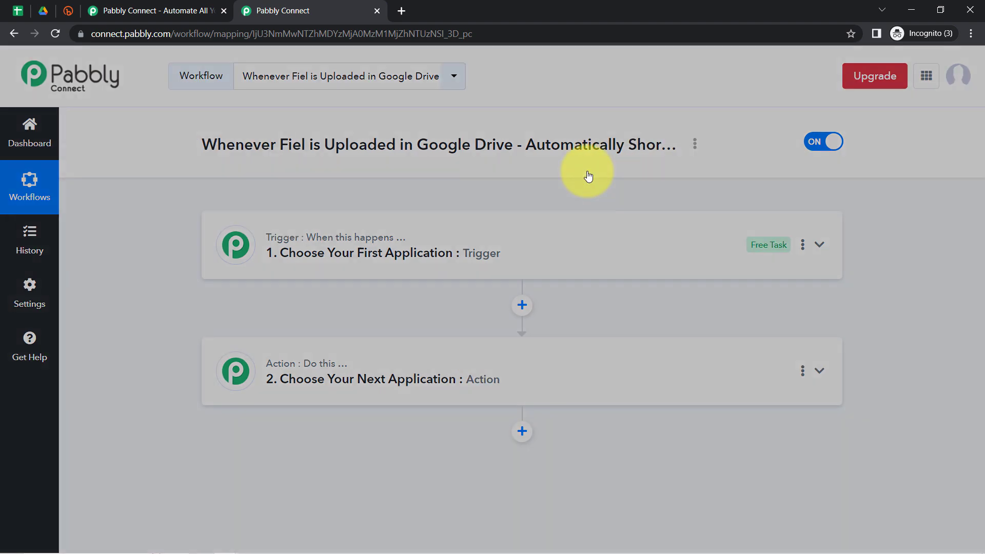
pyautogui.moveTo(363, 308); pyautogui.dragTo(286, 314)
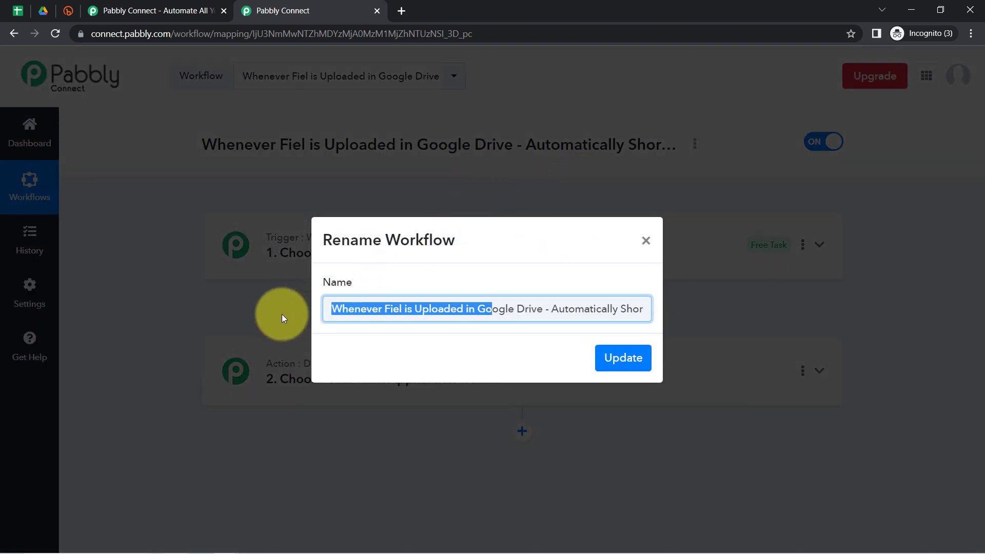
pyautogui.click(372, 308)
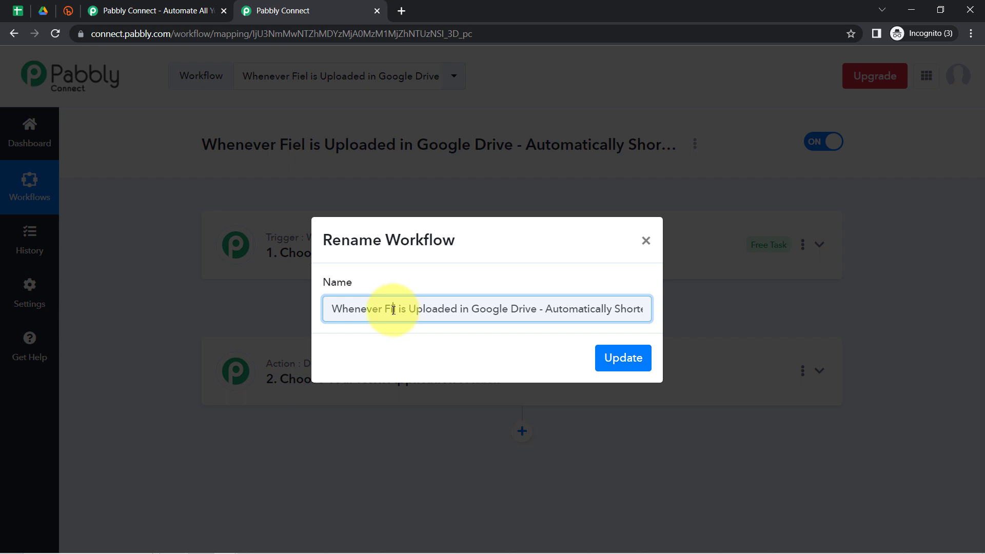
pyautogui.press('Return')
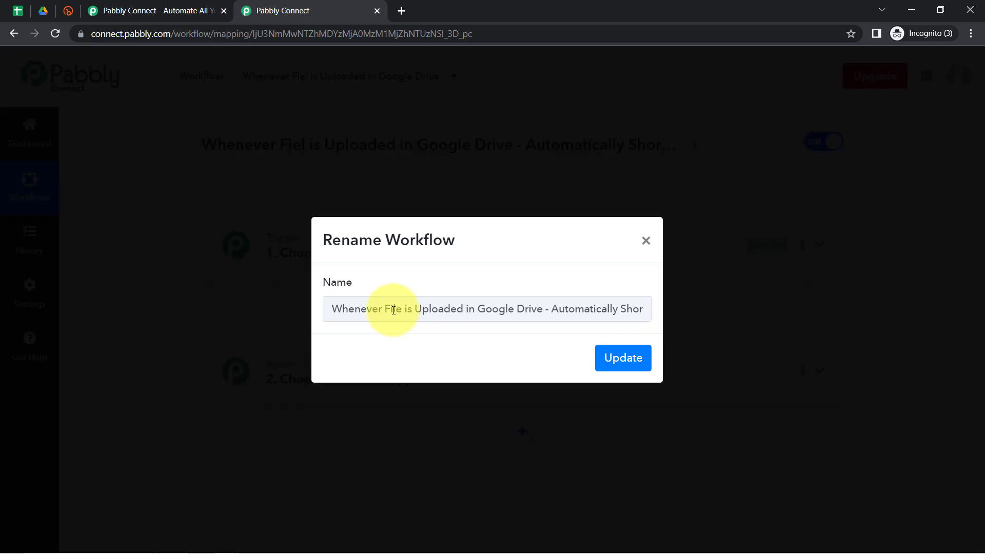
# - Set the workflow's trigger app to Google Drive with the trigger event New File in Specific Folder
pyautogui.click(261, 249)
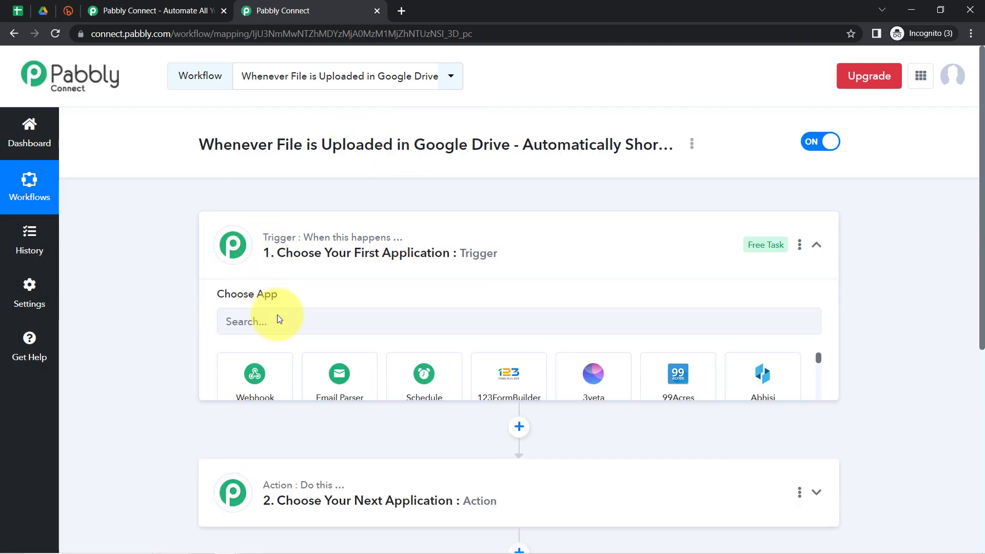
pyautogui.write('google dri')
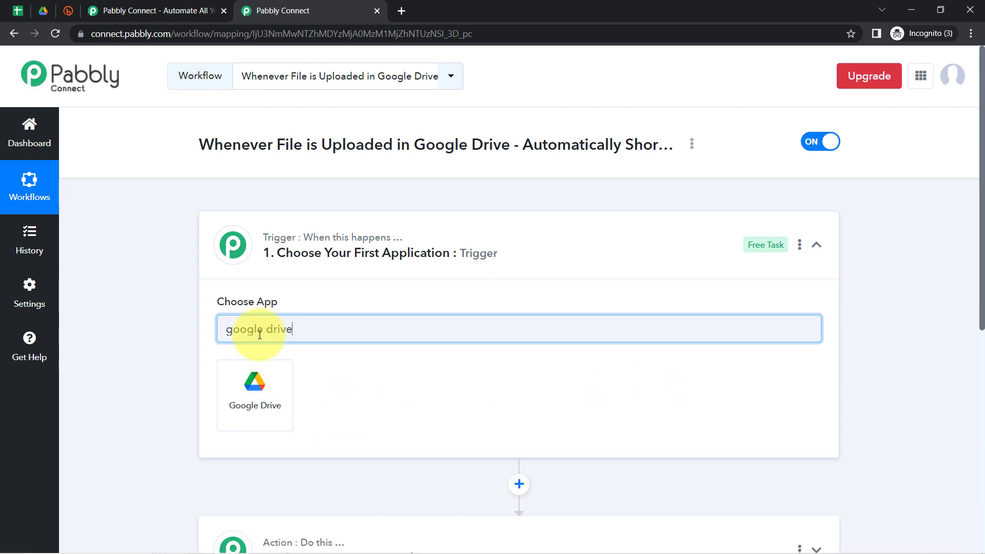
pyautogui.write('ve')
pyautogui.click(251, 374)
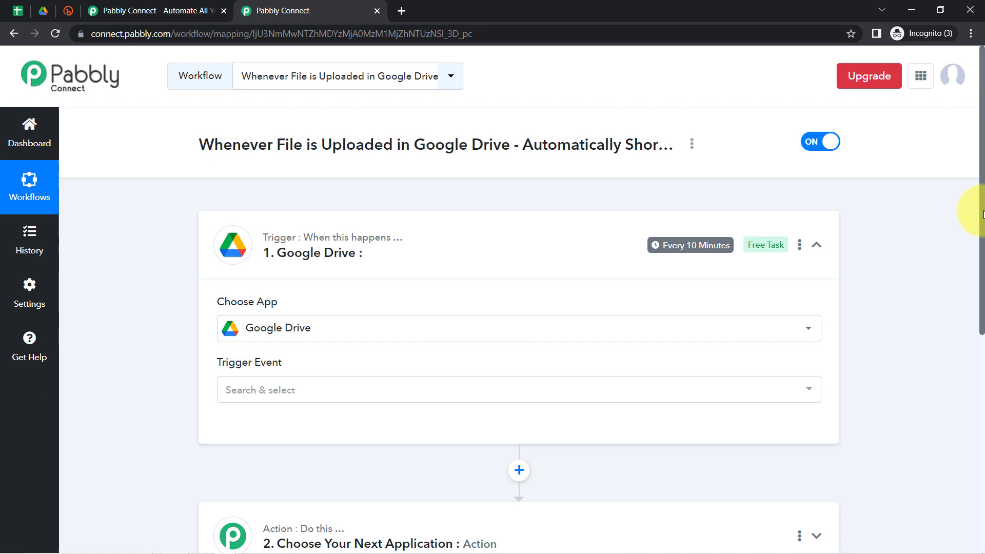
pyautogui.moveTo(982, 214); pyautogui.dragTo(972, 308)
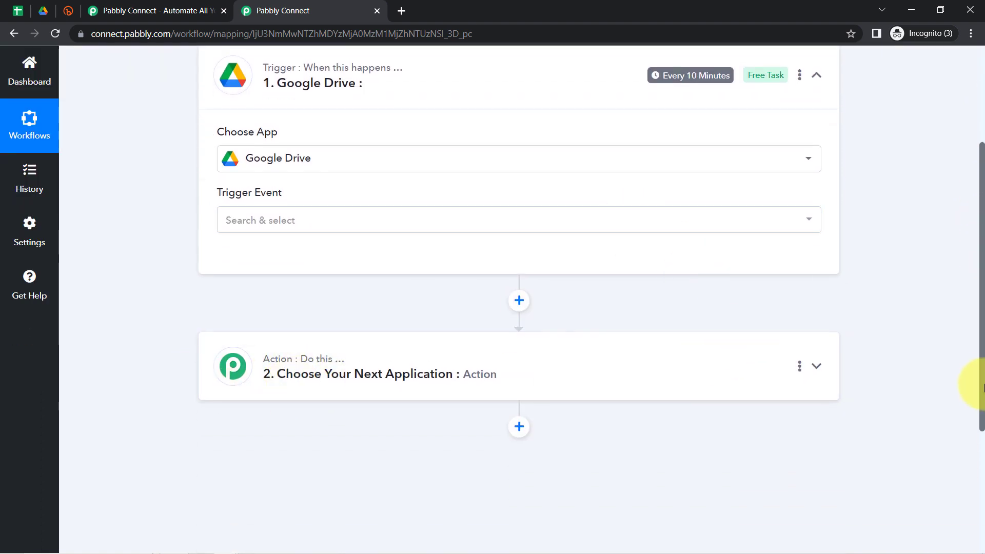
pyautogui.moveTo(982, 381); pyautogui.dragTo(969, 302)
pyautogui.click(241, 352)
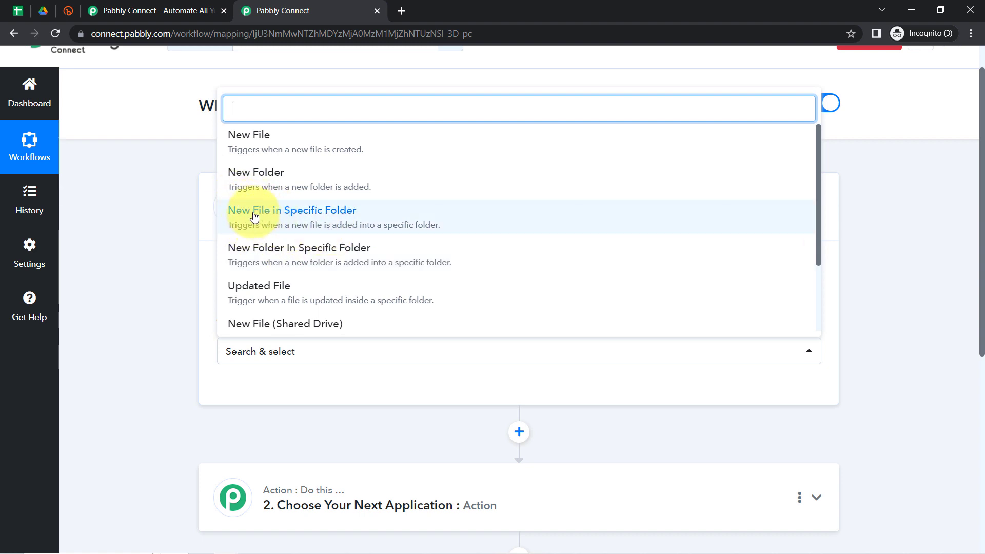
pyautogui.click(303, 218)
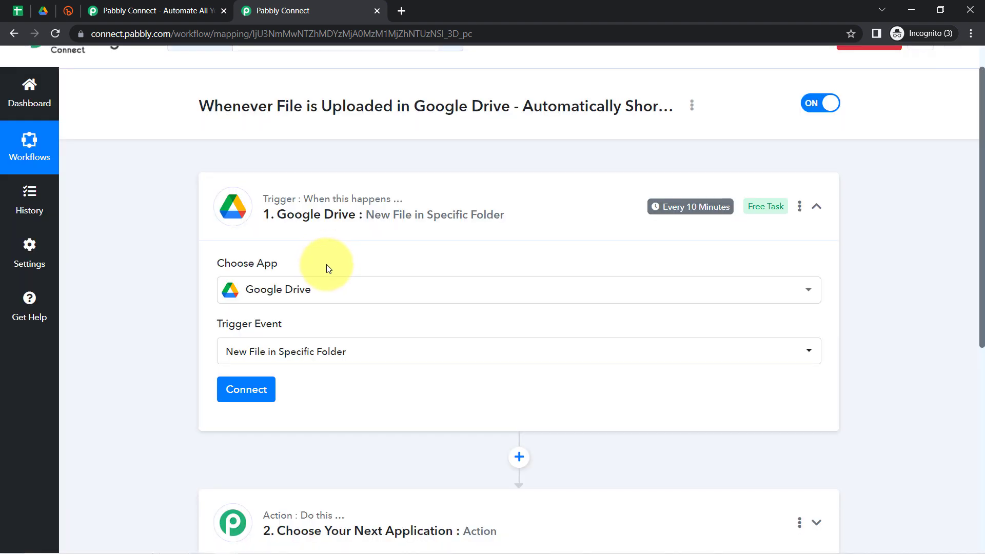
# - Connect the trigger to Google Drive through a new connection, signing in with the Google account and allowing the requested access
pyautogui.moveTo(981, 255); pyautogui.dragTo(981, 315)
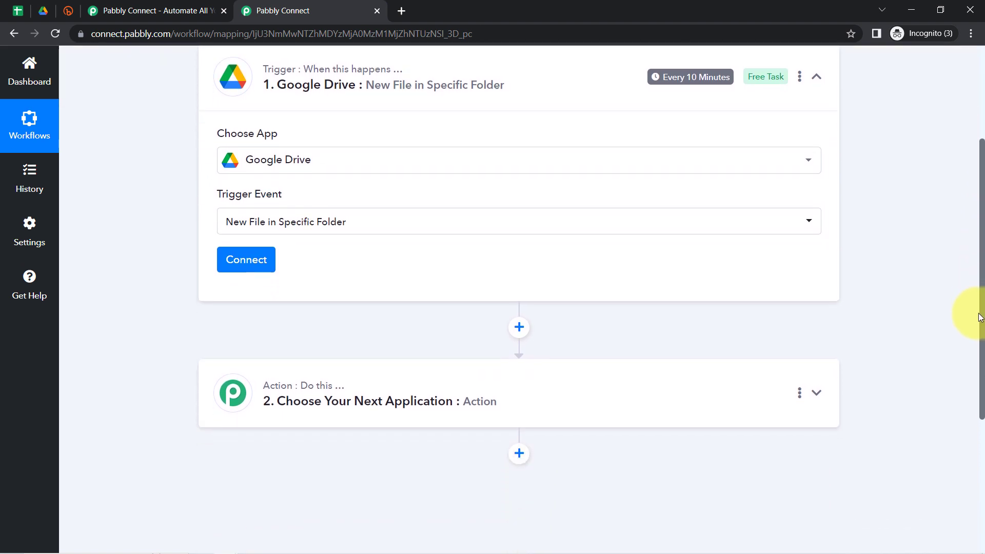
pyautogui.click(224, 225)
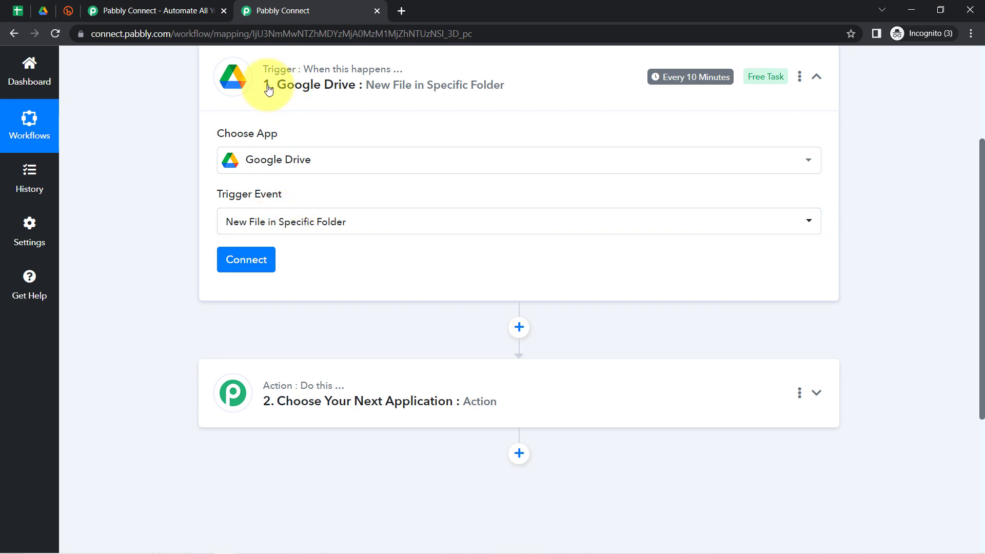
pyautogui.click(44, 11)
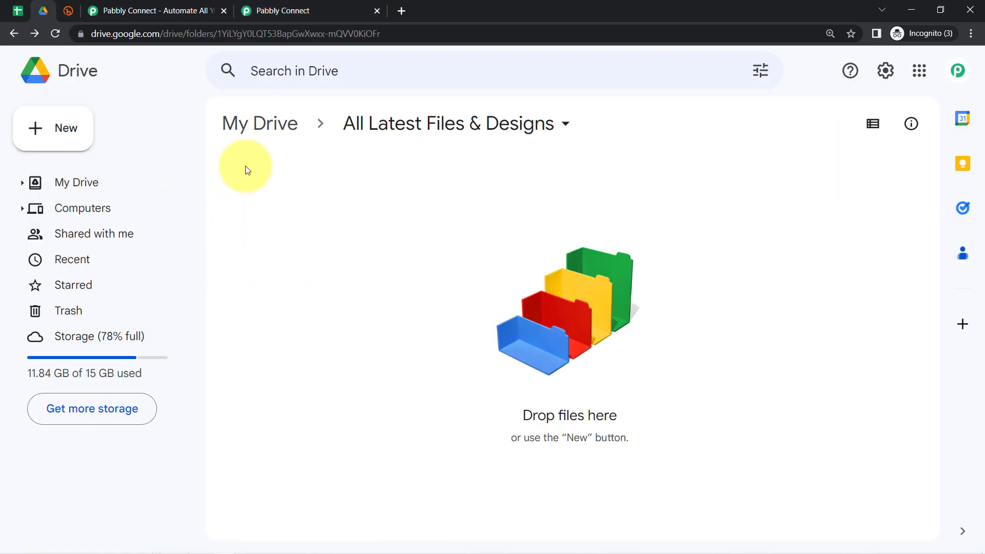
pyautogui.click(268, 5)
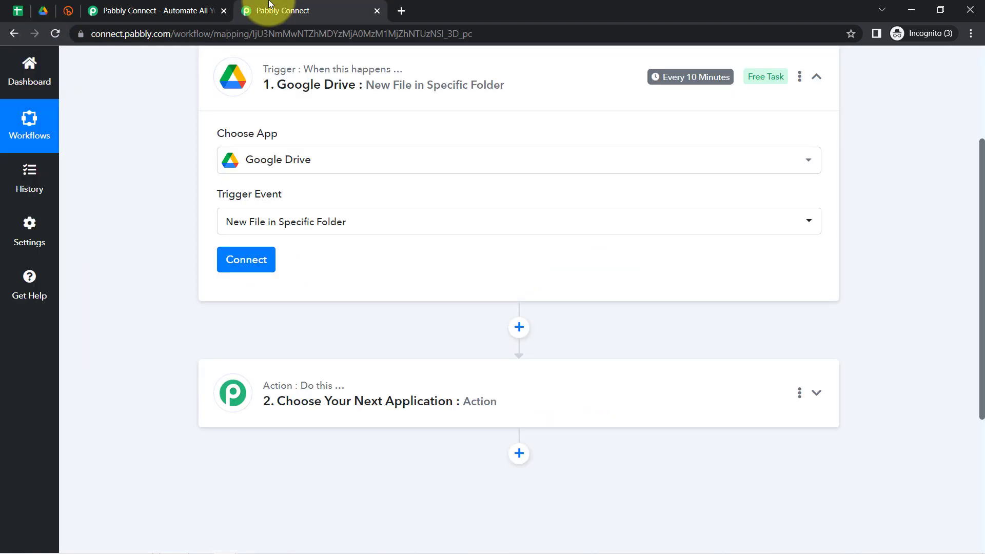
pyautogui.click(251, 260)
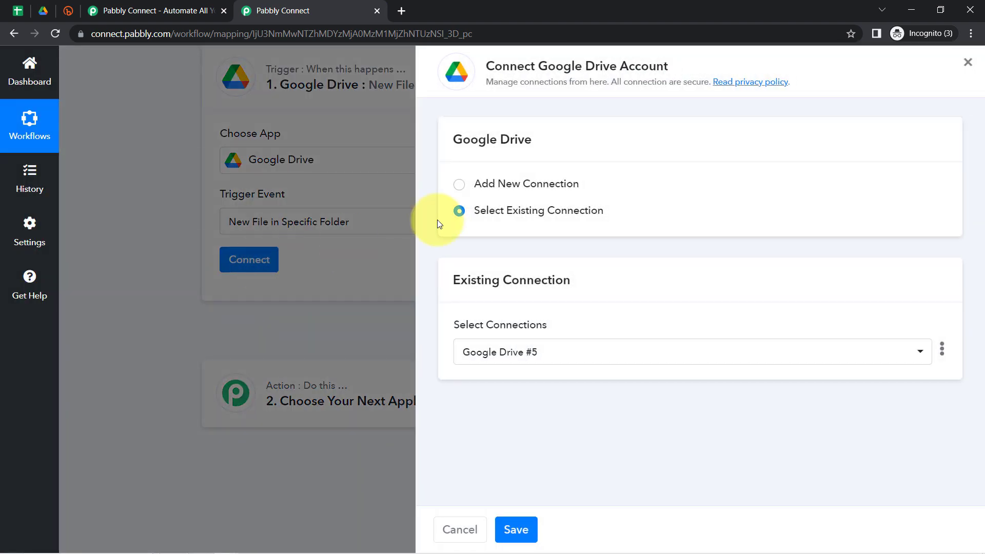
pyautogui.click(511, 188)
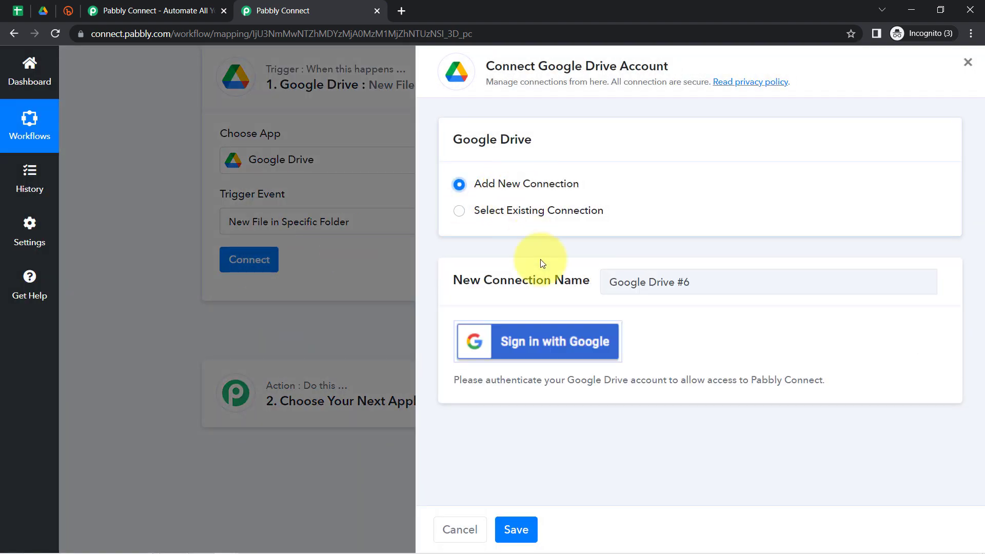
pyautogui.click(536, 342)
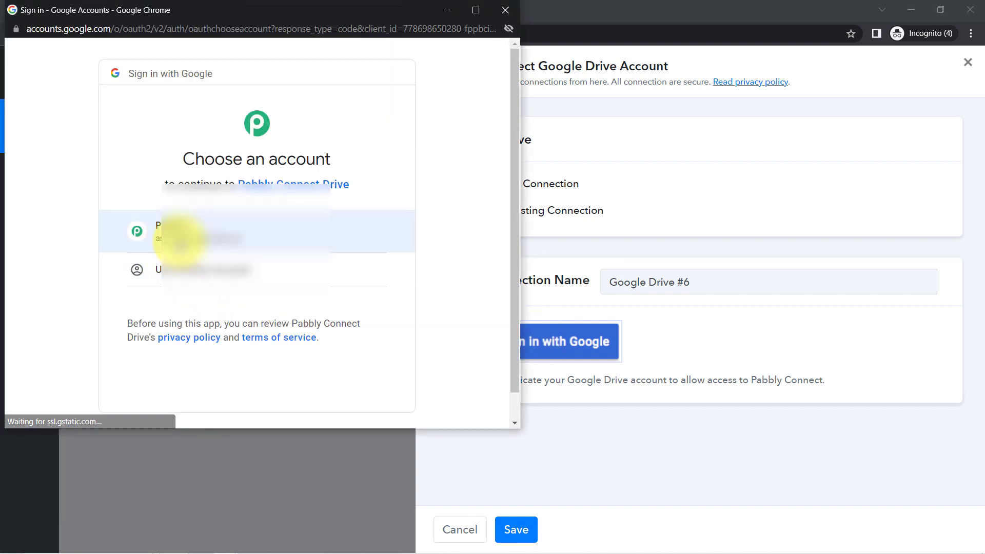
pyautogui.click(180, 242)
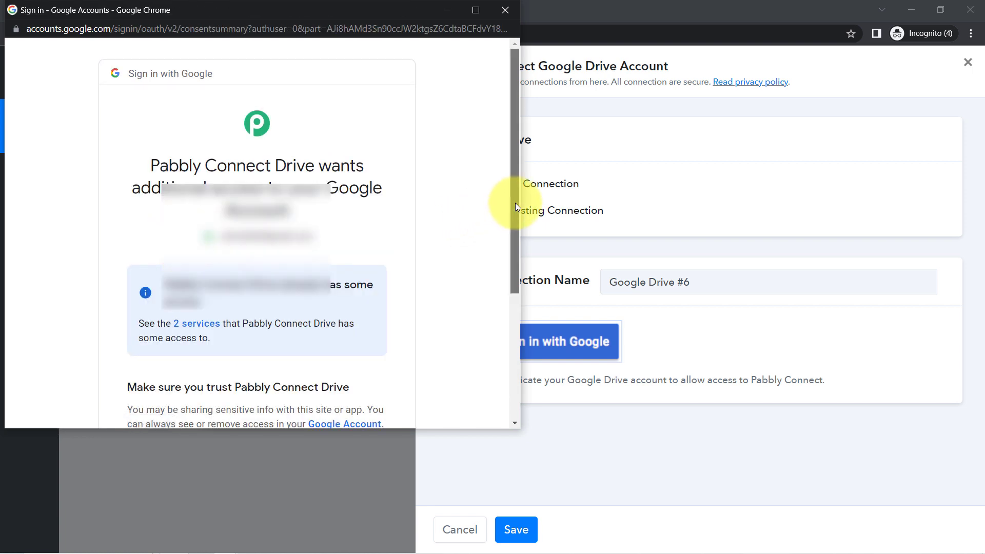
pyautogui.moveTo(515, 202); pyautogui.dragTo(384, 330)
pyautogui.click(319, 341)
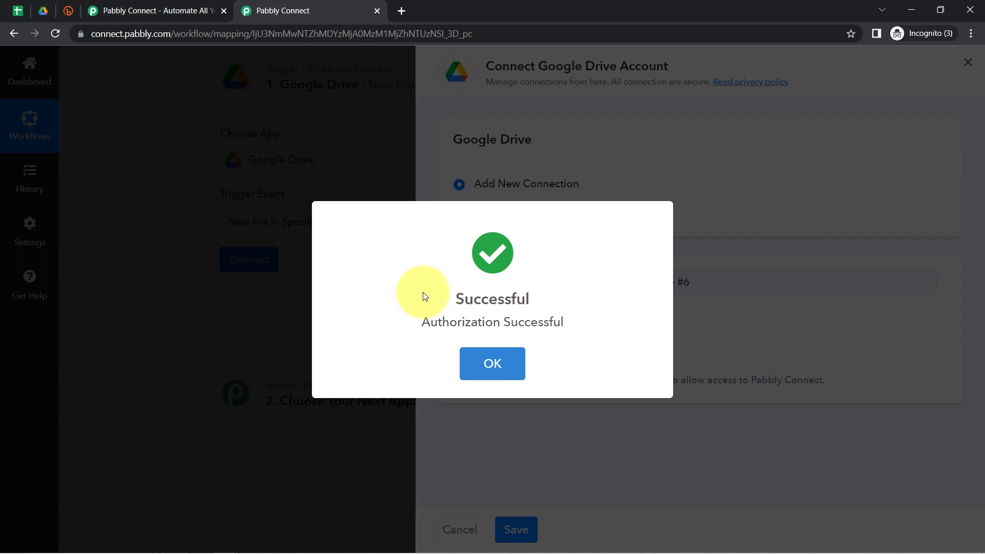
pyautogui.click(485, 349)
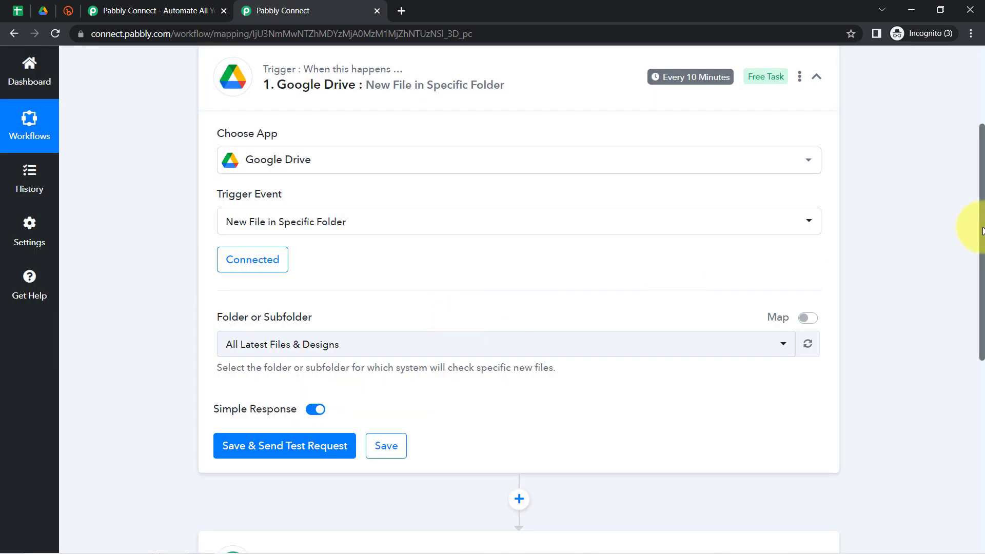
# - Check the trigger's folder All Latest Files & Designs against Google Drive, keep it selected, and save and send a test request
pyautogui.scroll(-2, 982, 232)
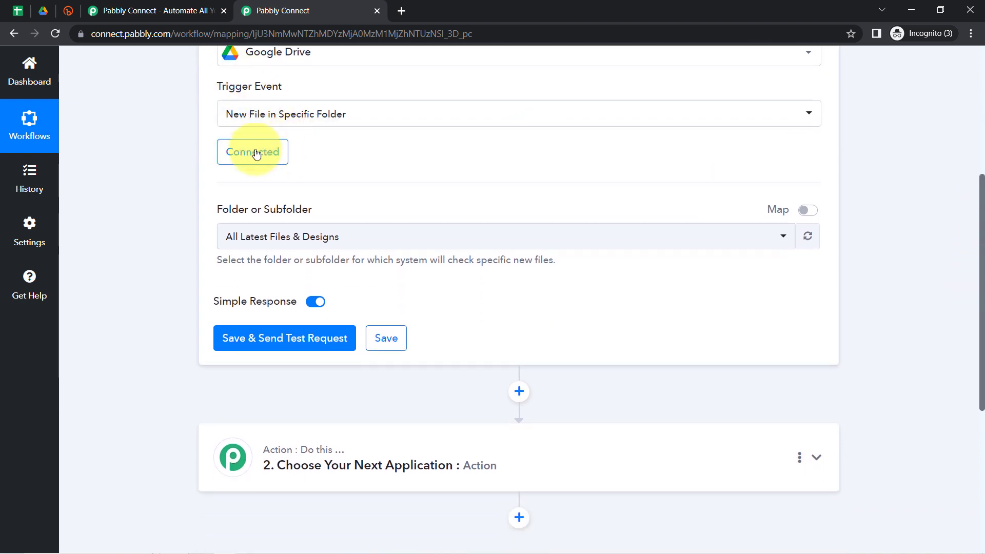
pyautogui.click(246, 238)
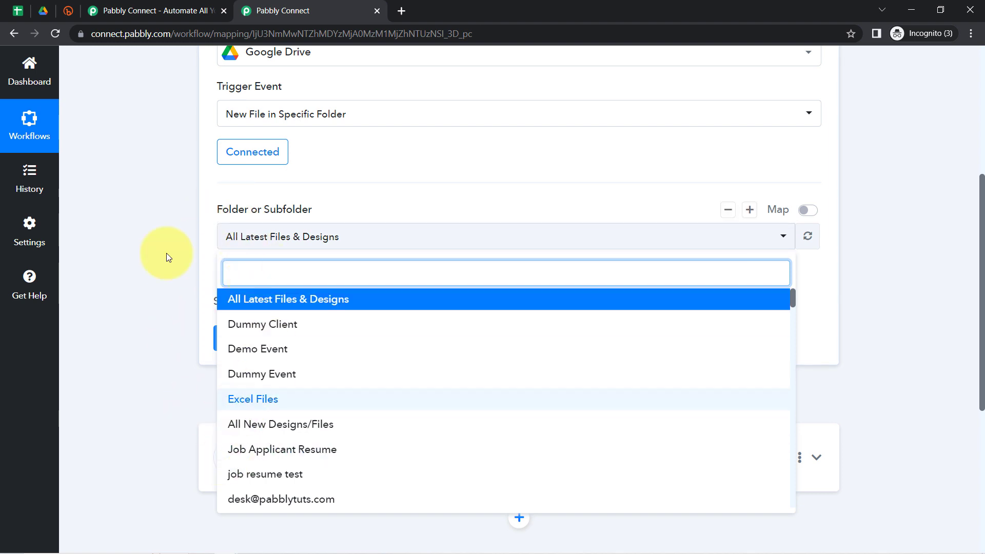
pyautogui.click(145, 244)
pyautogui.click(42, 11)
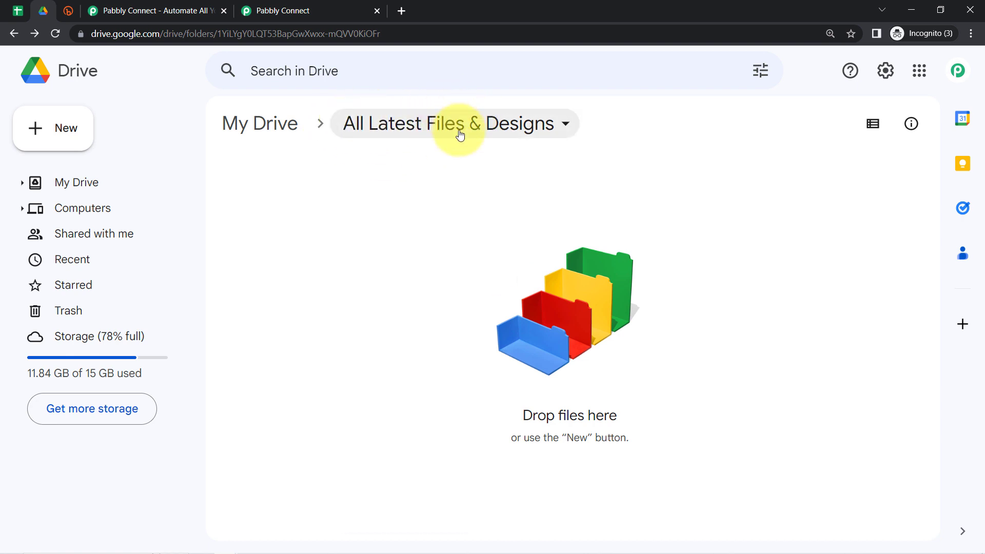
pyautogui.click(352, 16)
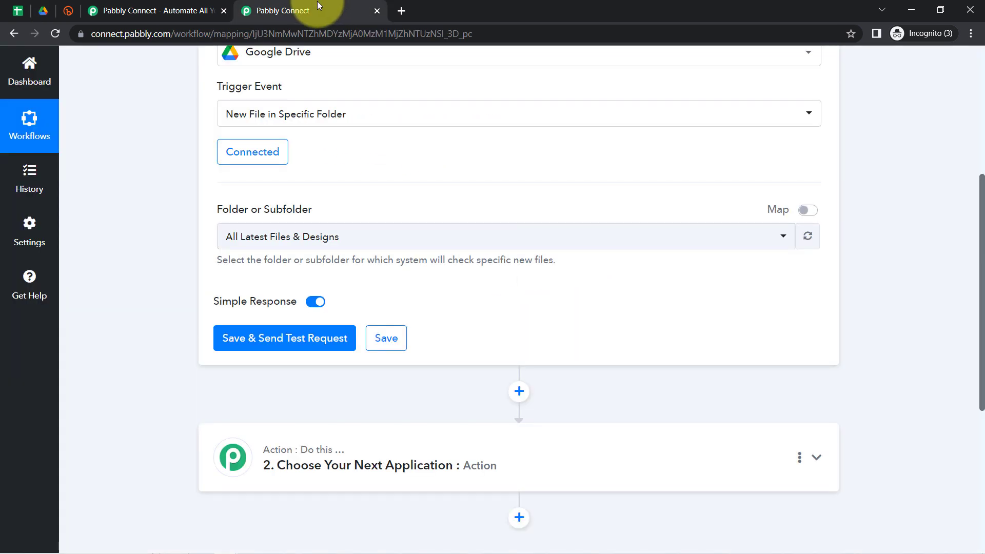
pyautogui.click(275, 235)
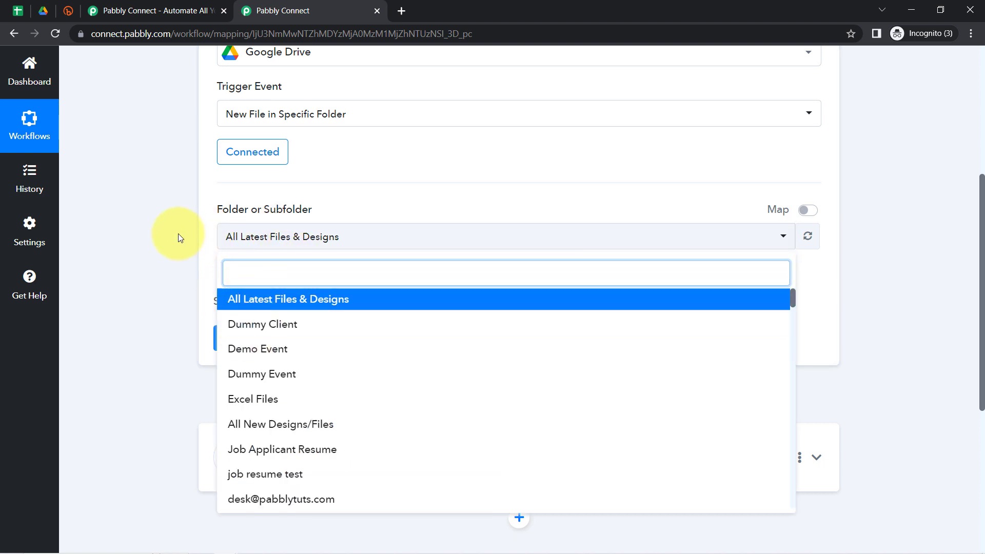
pyautogui.click(251, 213)
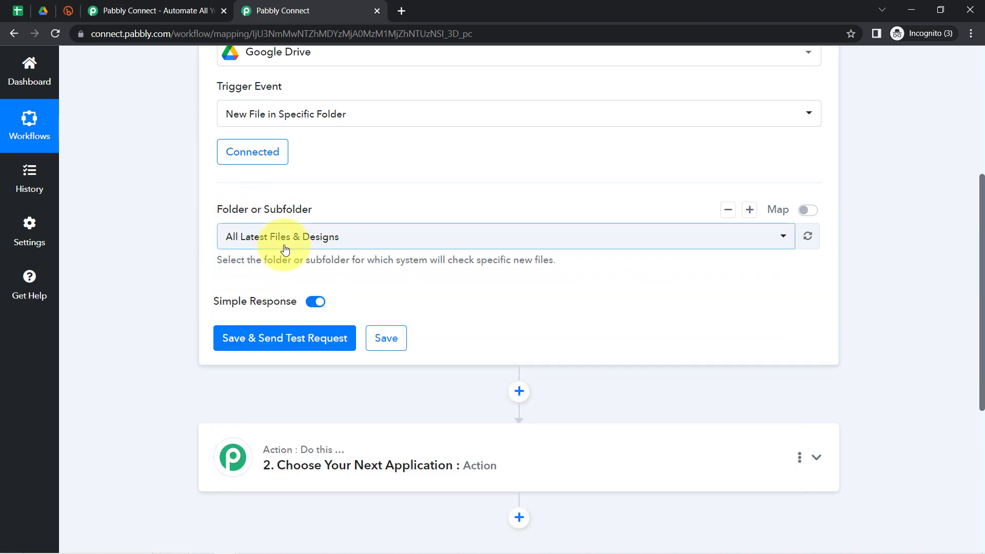
pyautogui.click(249, 338)
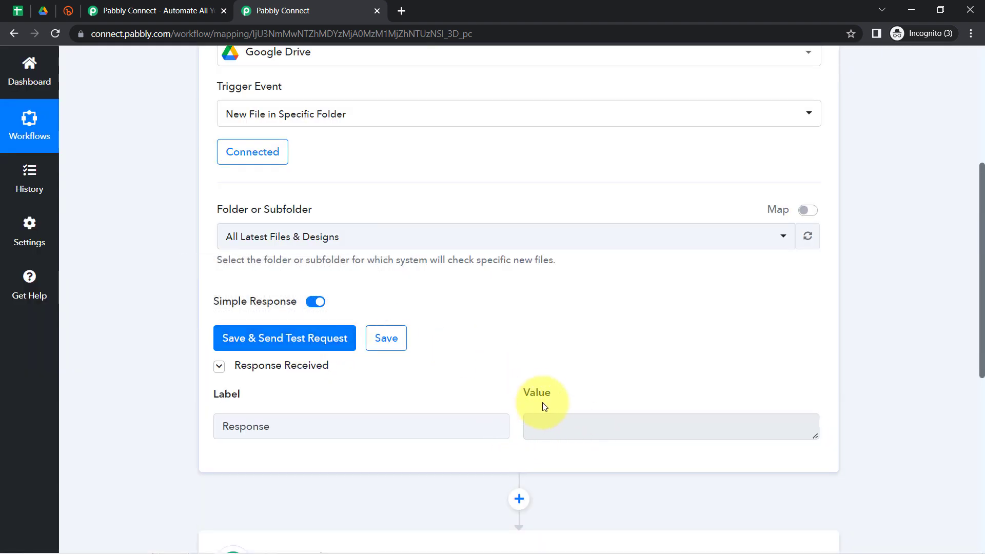
# - Upload the PDF "Blog on Digital Marketing" from the Desktop to the All Latest Files & Designs folder in Google Drive
pyautogui.click(46, 11)
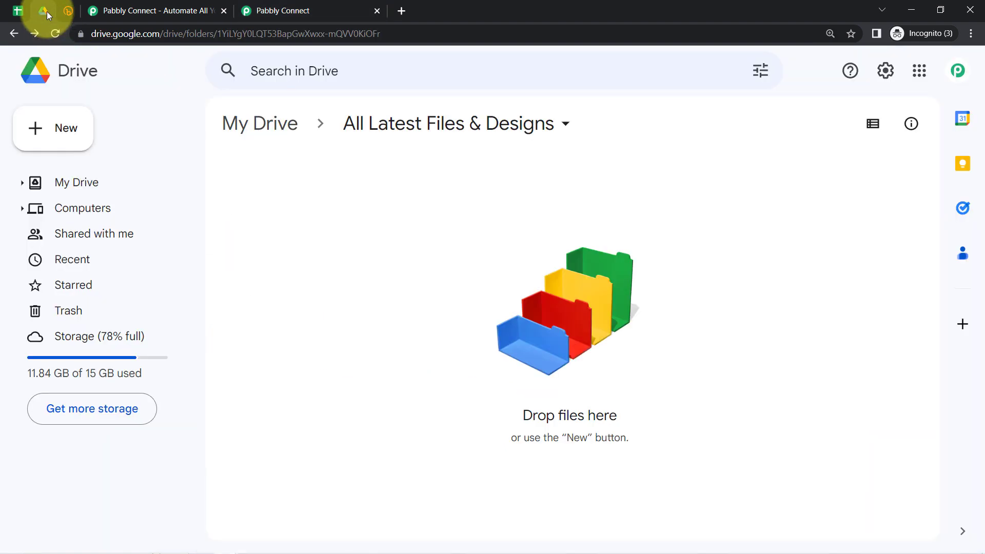
pyautogui.rightClick(383, 226)
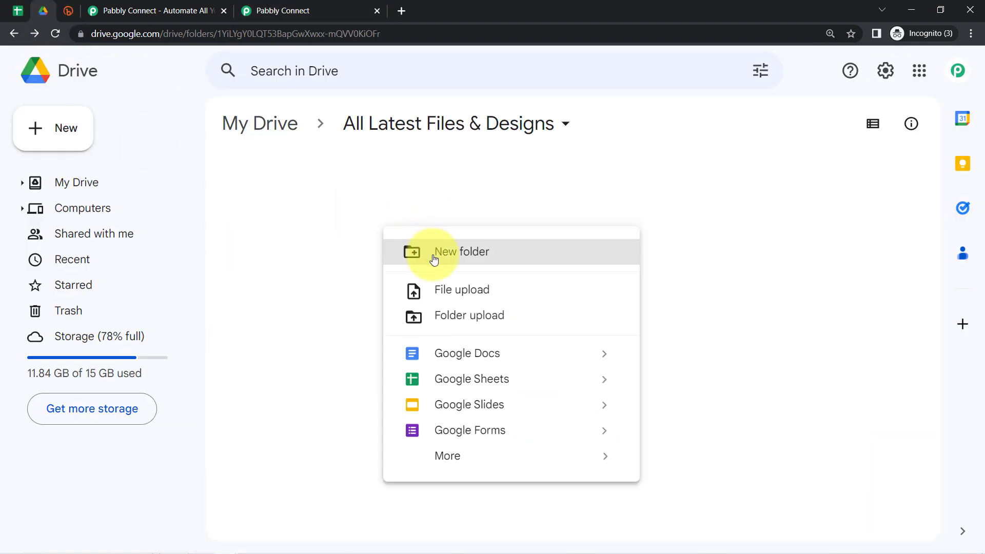
pyautogui.click(432, 291)
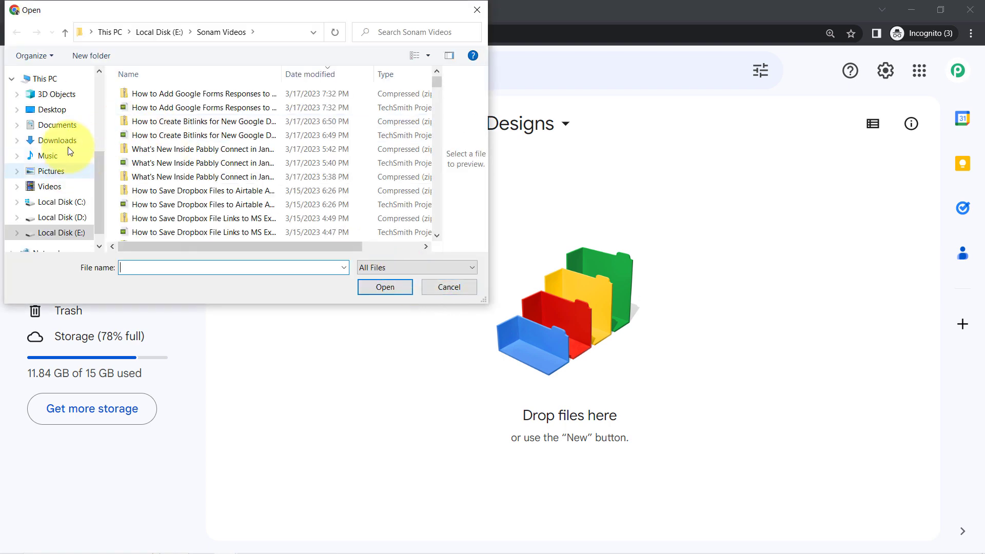
pyautogui.click(61, 109)
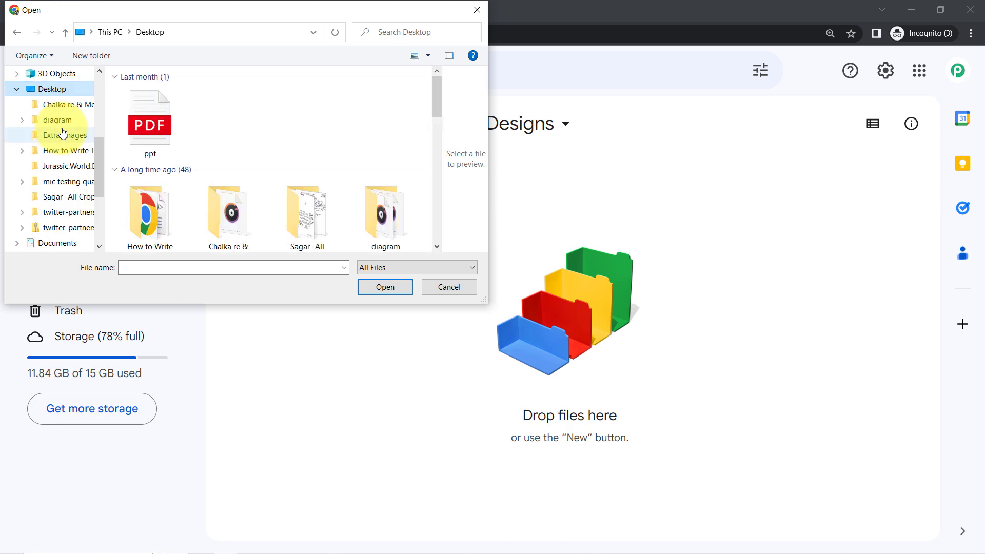
pyautogui.moveTo(435, 96); pyautogui.dragTo(440, 147)
pyautogui.click(395, 166)
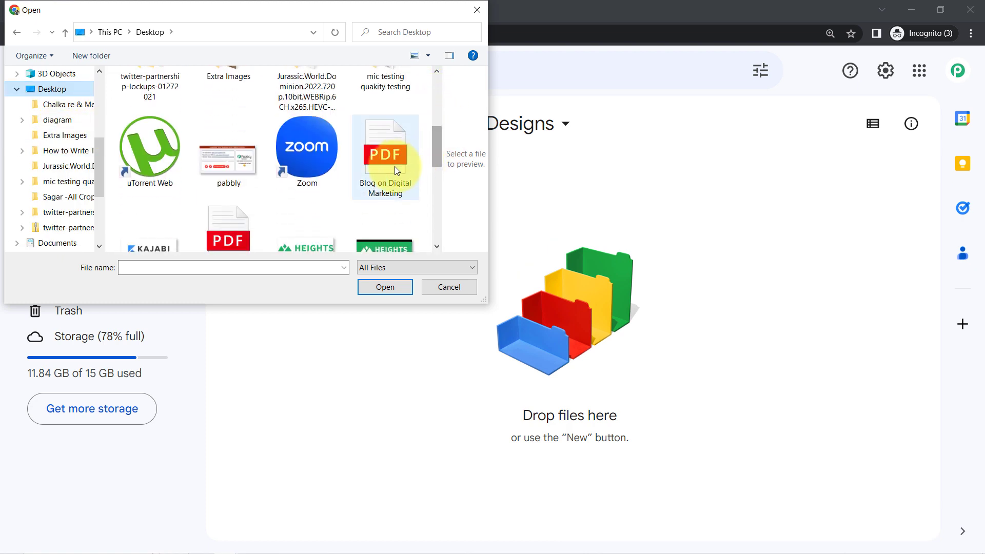
pyautogui.click(375, 291)
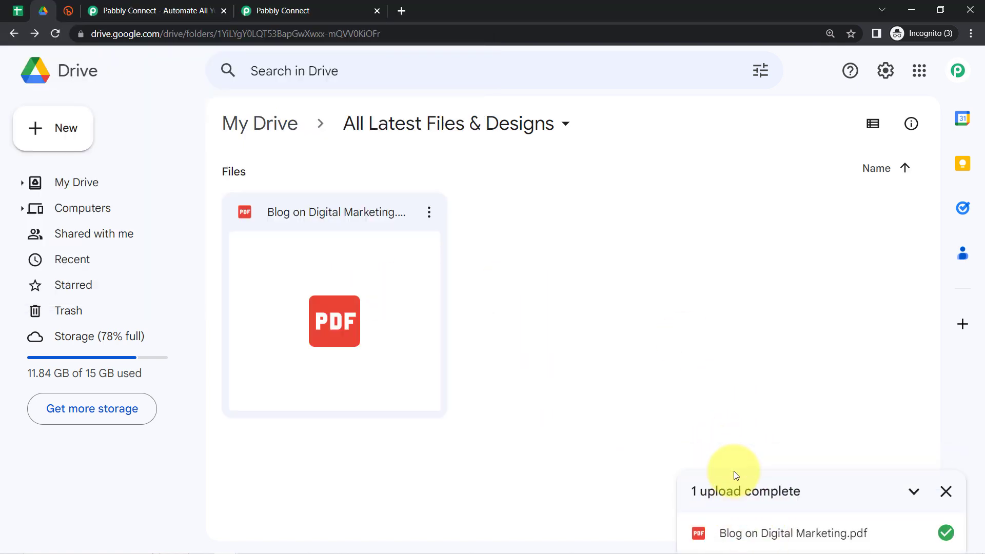
# - Save the Google Drive trigger in Pabbly Connect and resend the test request to capture the uploaded file's details
pyautogui.click(255, 5)
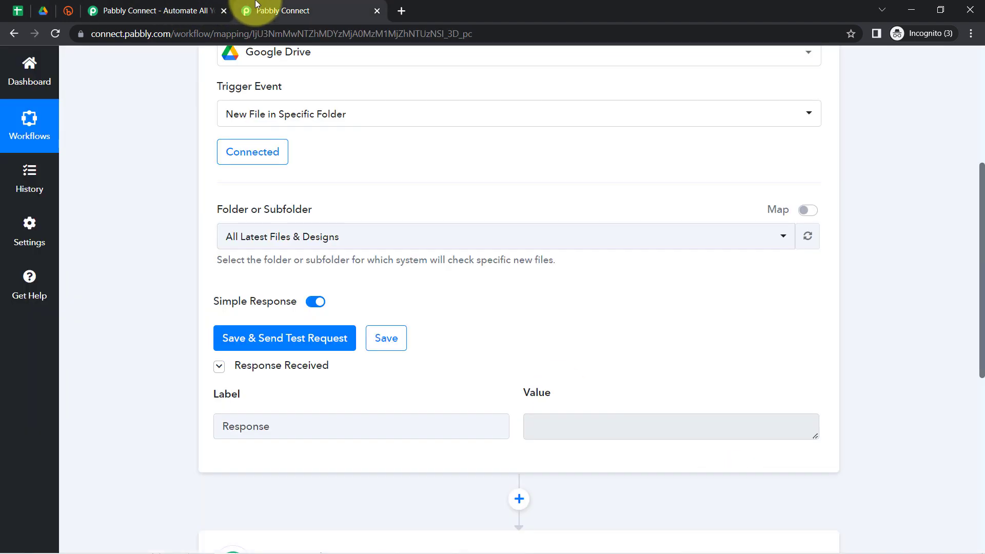
pyautogui.click(44, 11)
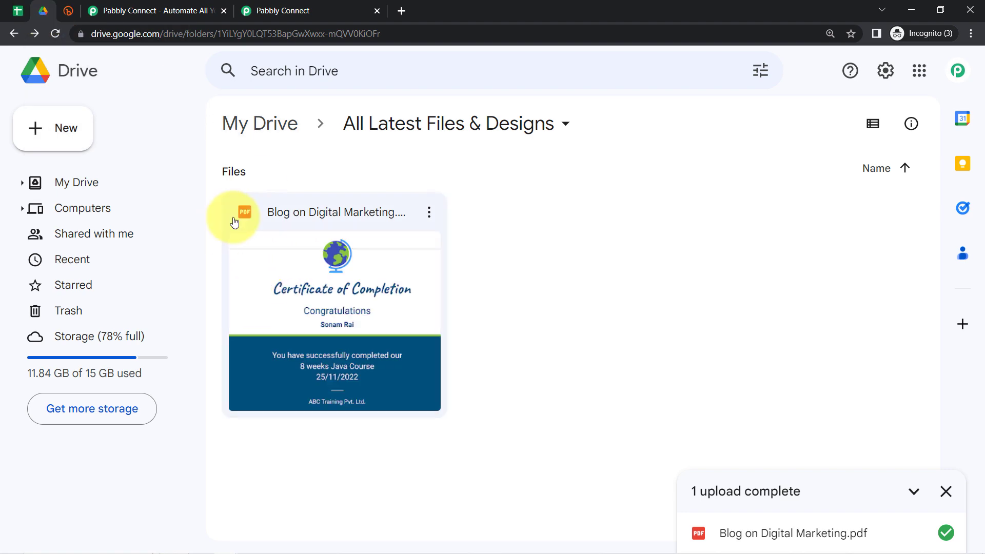
pyautogui.click(265, 10)
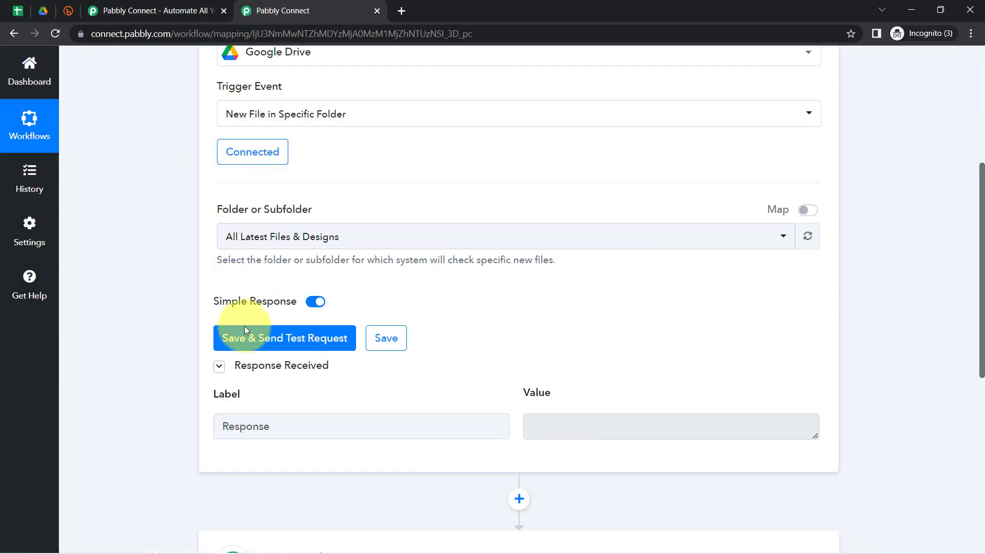
pyautogui.click(257, 336)
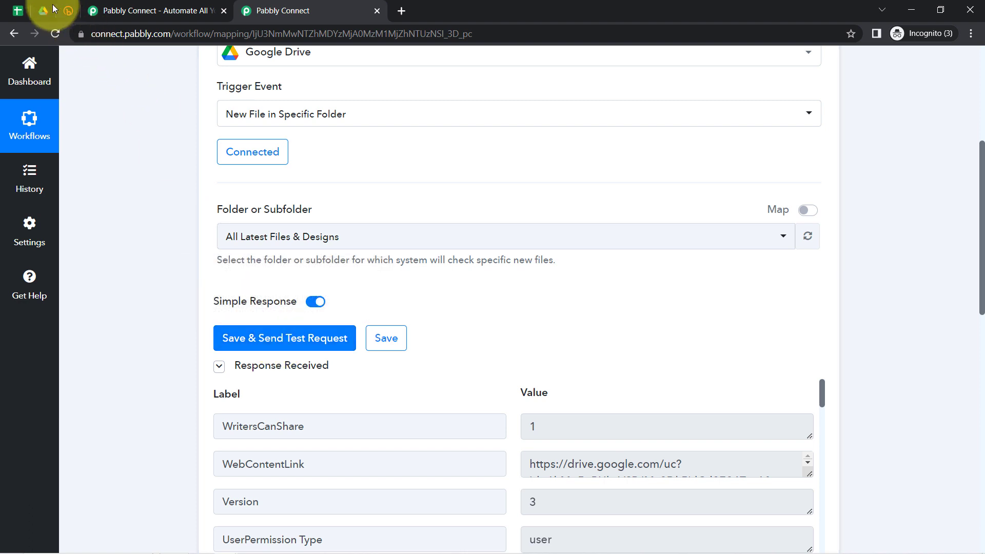
# - Compare the file title in the trigger response with the name of the file uploaded to Google Drive
pyautogui.click(44, 10)
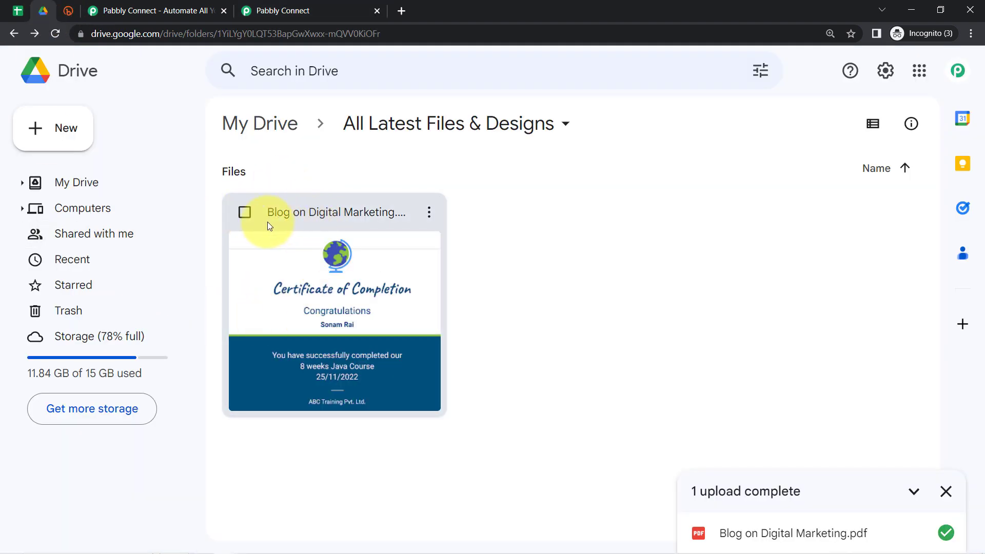
pyautogui.click(282, 11)
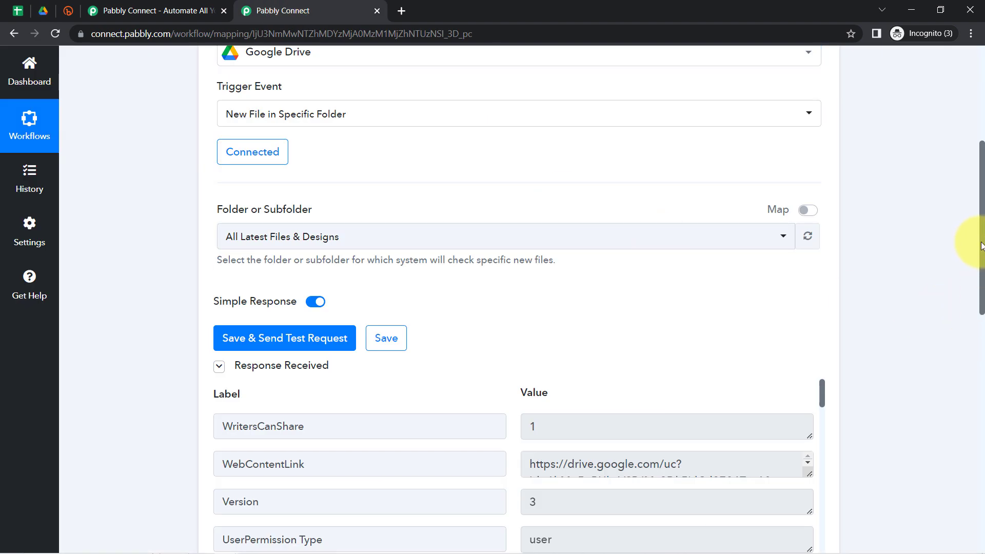
pyautogui.moveTo(981, 245); pyautogui.dragTo(979, 333)
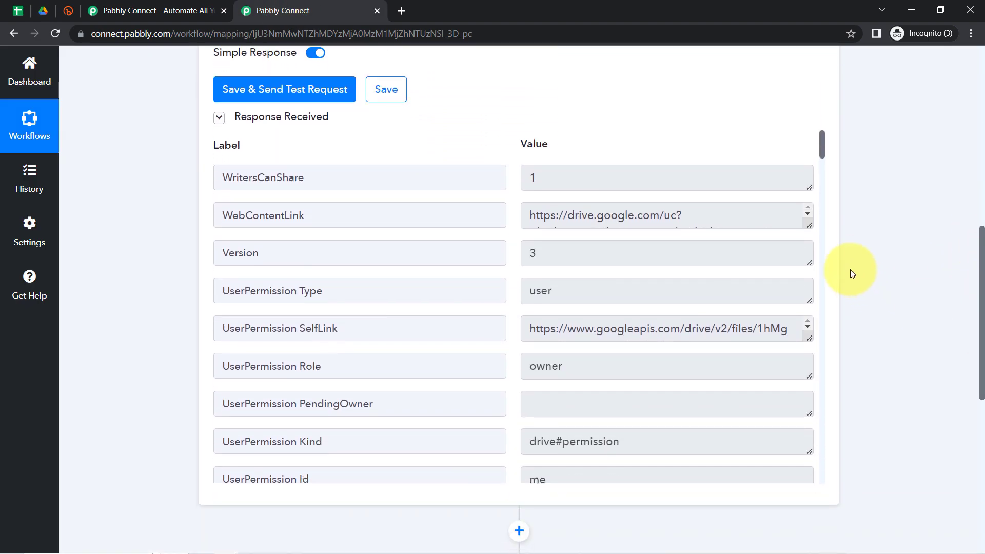
pyautogui.moveTo(823, 148); pyautogui.dragTo(823, 168)
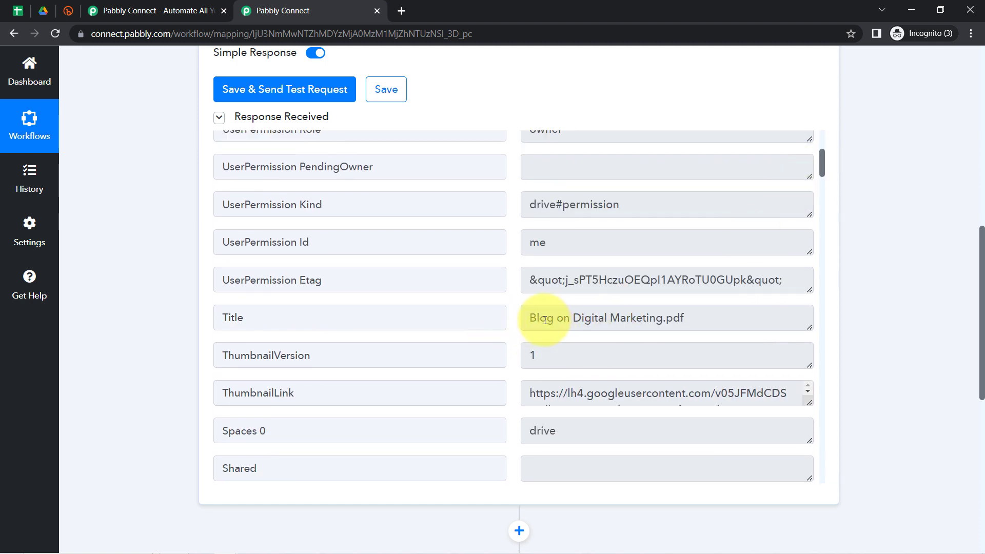
pyautogui.moveTo(545, 319); pyautogui.dragTo(694, 318)
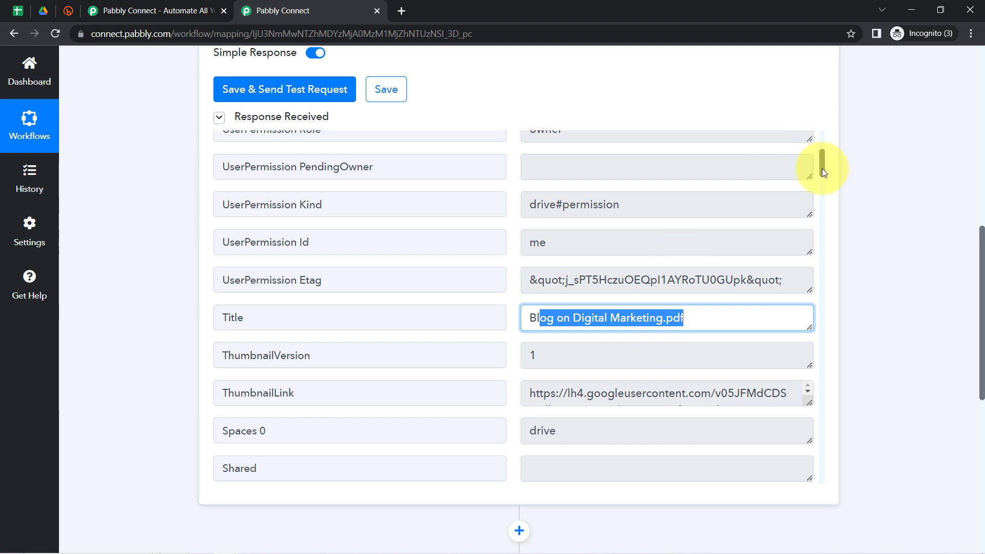
# - Copy the WebContentLink value from the trigger response and open it in a new browser tab to test the link
pyautogui.moveTo(822, 169); pyautogui.dragTo(818, 137)
pyautogui.click(584, 221)
pyautogui.tripleClick(585, 221)
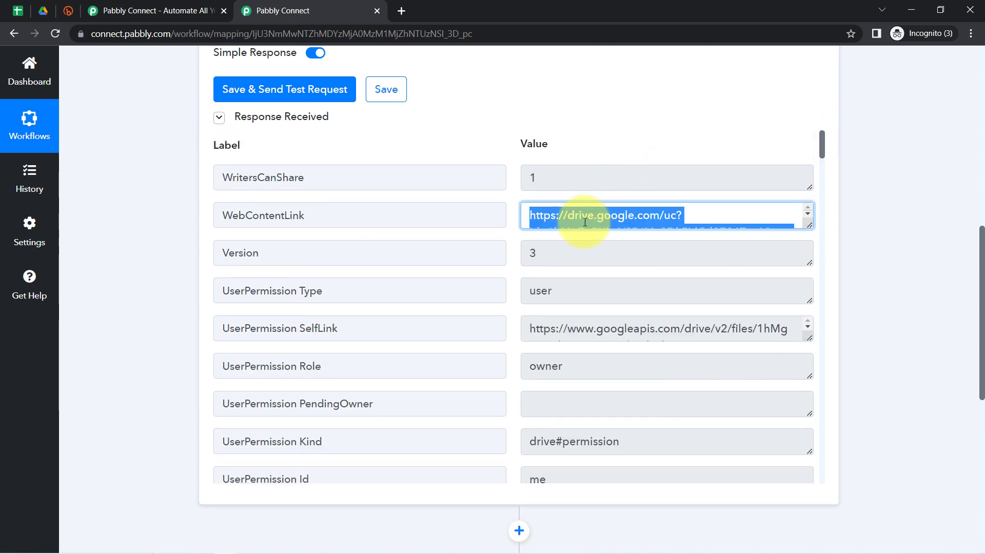
pyautogui.hotkey('ctrl', 'c')
pyautogui.hotkey('ctrl', 't')
pyautogui.hotkey('ctrl', 'v')
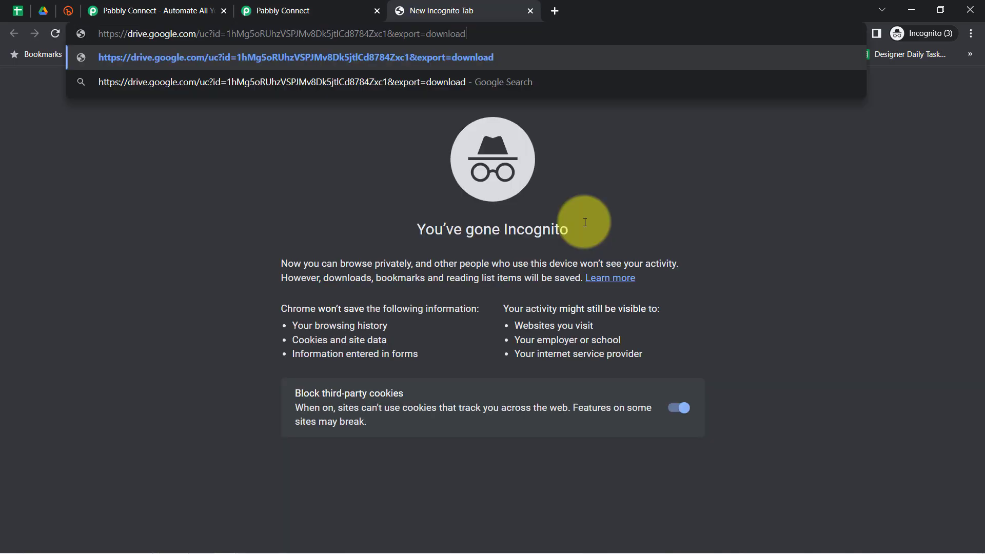
pyautogui.press('Return')
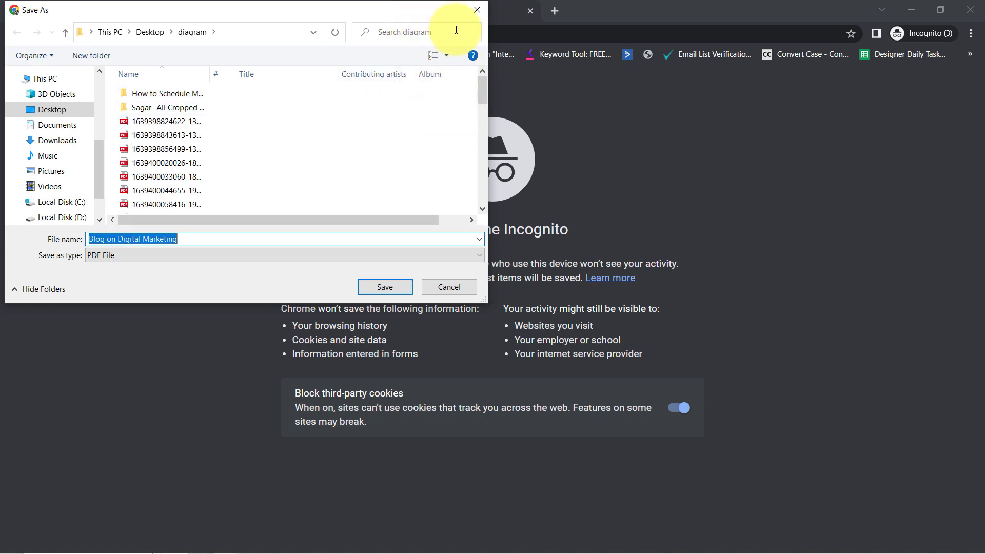
# - Cancel the file download and test the copied WebContentLink in a regular, non-incognito browser window
pyautogui.click(475, 11)
pyautogui.click(340, 7)
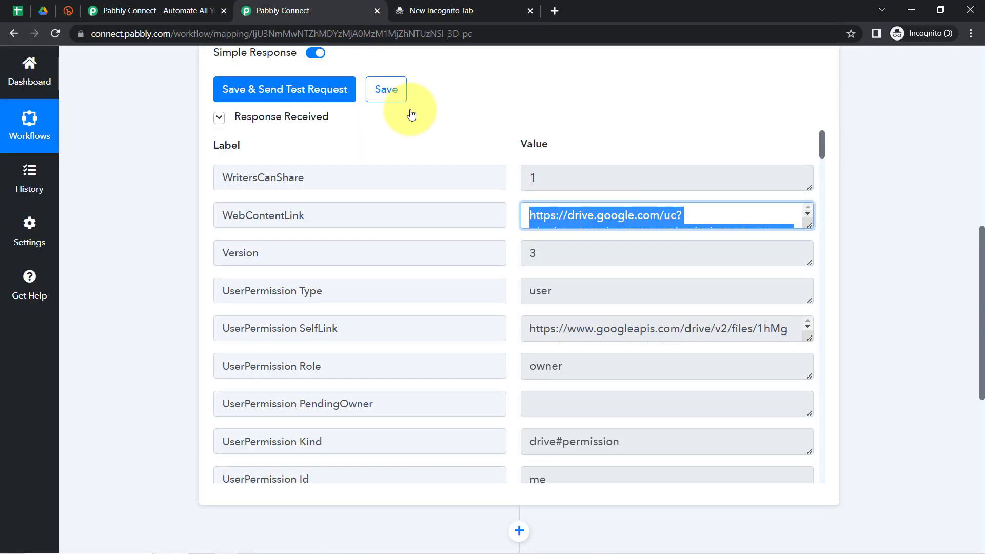
pyautogui.click(973, 37)
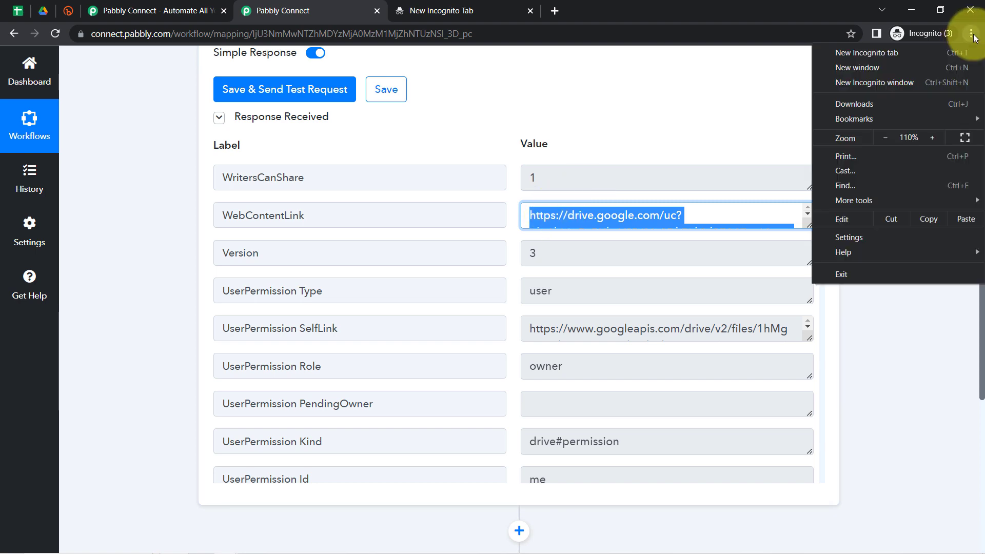
pyautogui.click(891, 63)
pyautogui.hotkey('ctrl', 'v')
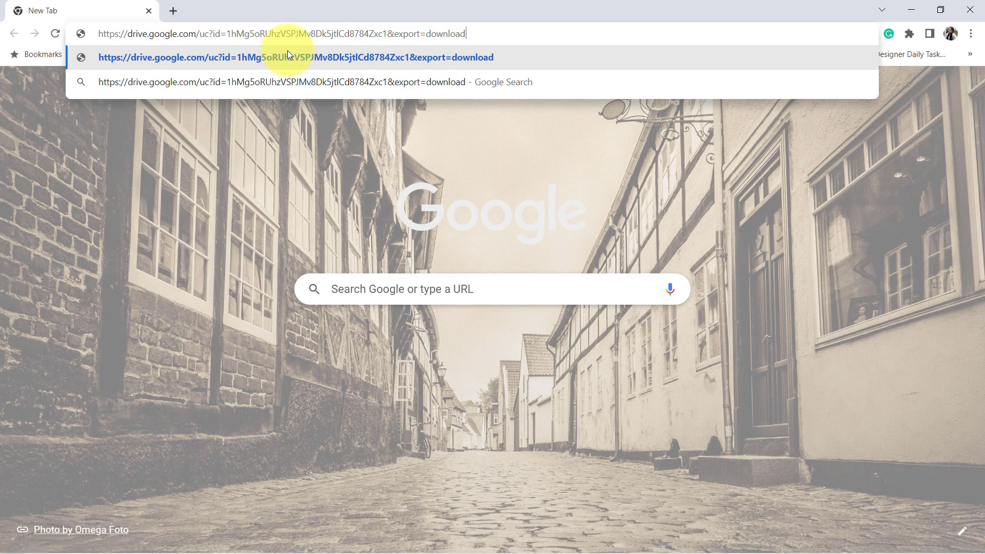
pyautogui.press('Return')
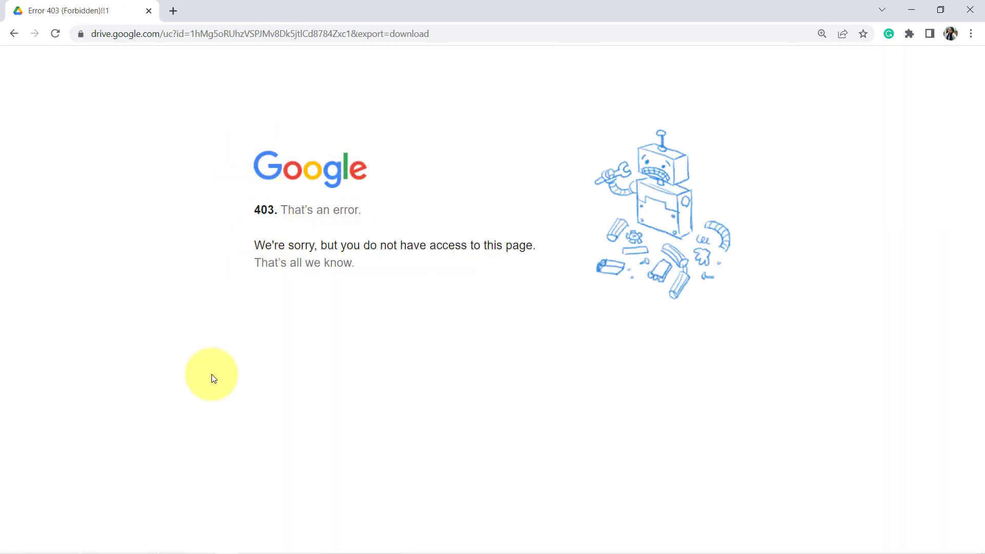
pyautogui.click(221, 548)
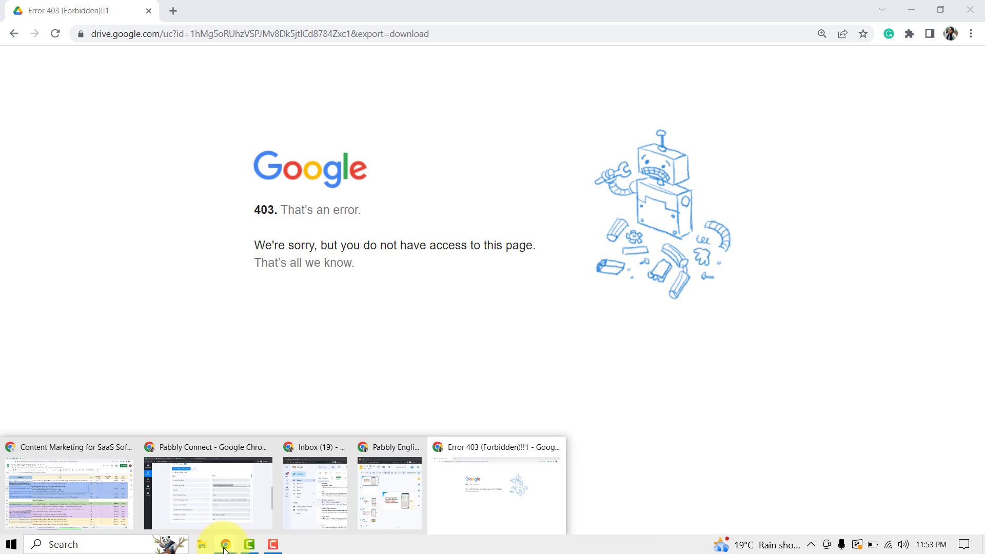
pyautogui.click(211, 500)
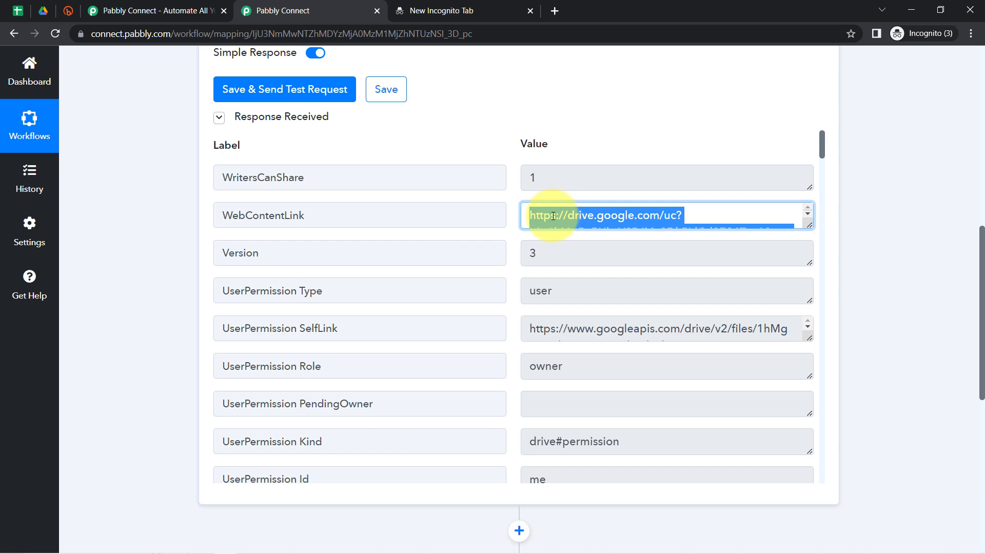
# - Share the All Latest Files & Designs folder in Google Drive with general access set to Anyone with the link
pyautogui.click(43, 10)
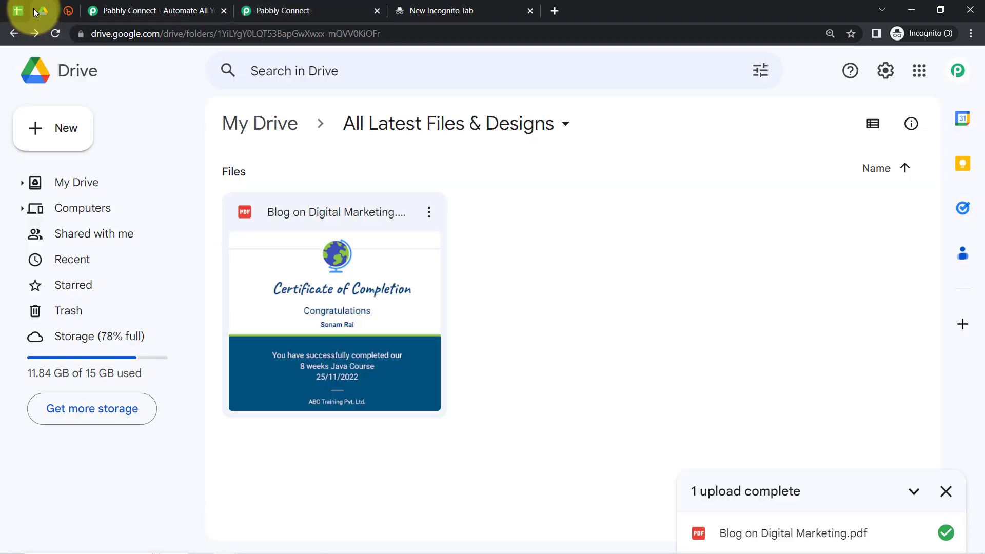
pyautogui.click(480, 124)
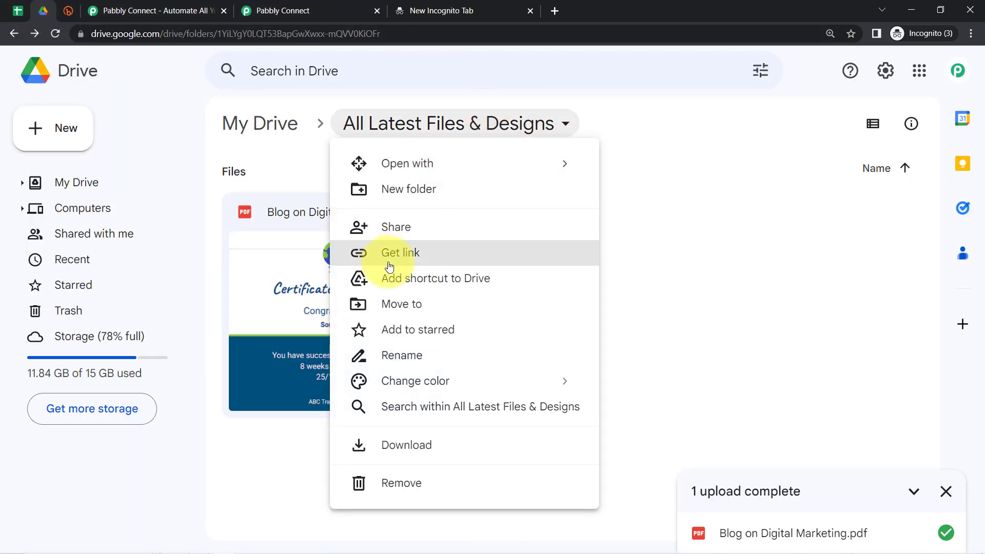
pyautogui.click(413, 235)
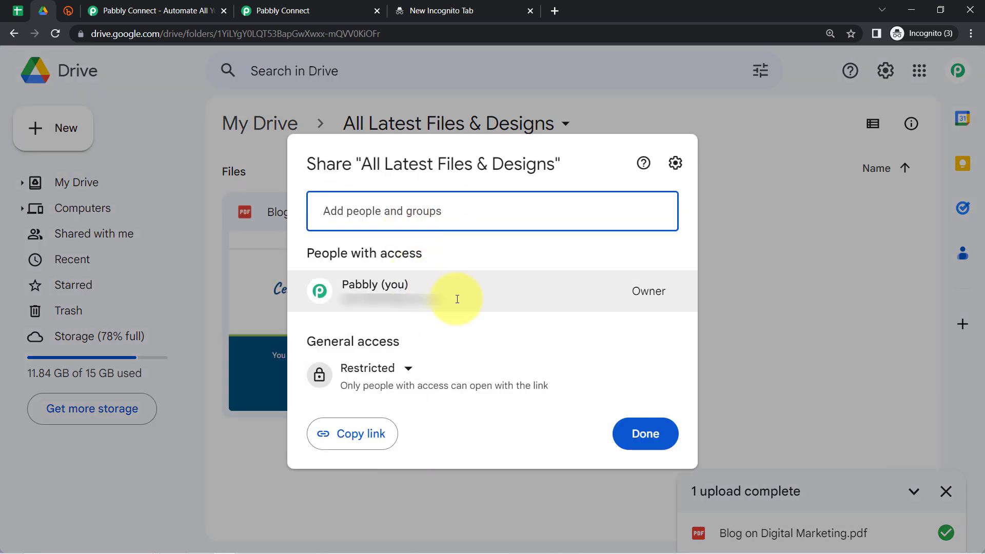
pyautogui.click(386, 373)
pyautogui.click(386, 373)
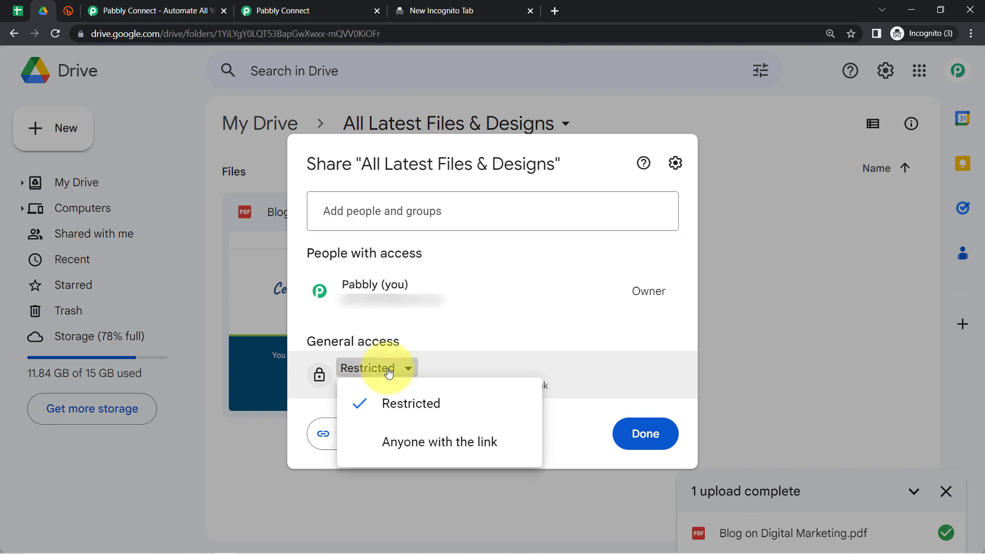
pyautogui.click(428, 450)
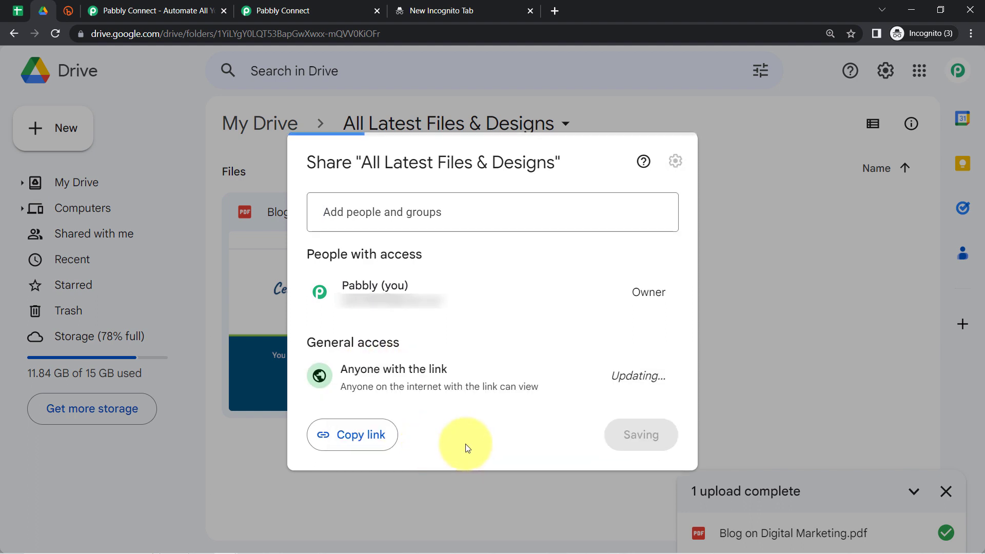
pyautogui.click(646, 435)
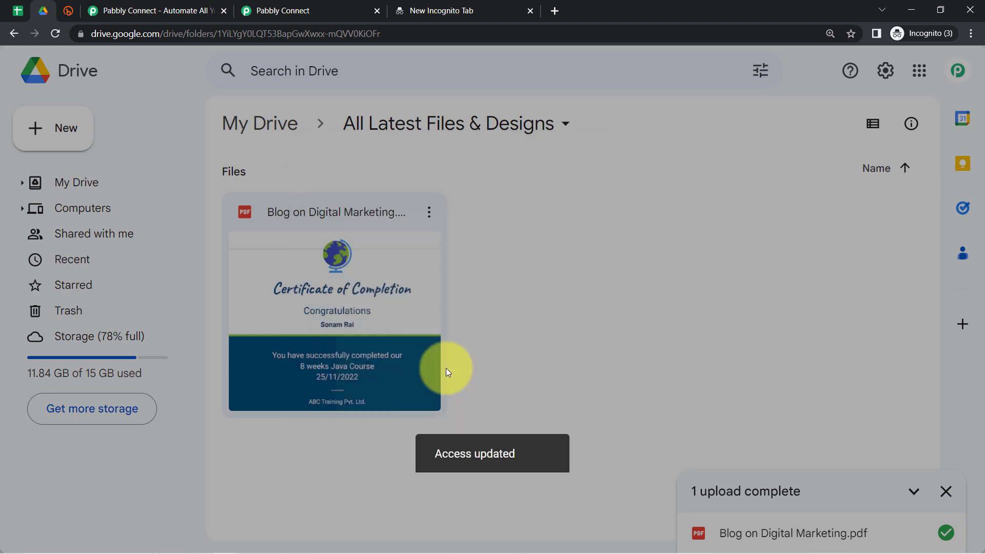
# - Retest the WebContentLink in a new regular browser window, cancel the download, and return to the Pabbly Connect workflow
pyautogui.click(280, 4)
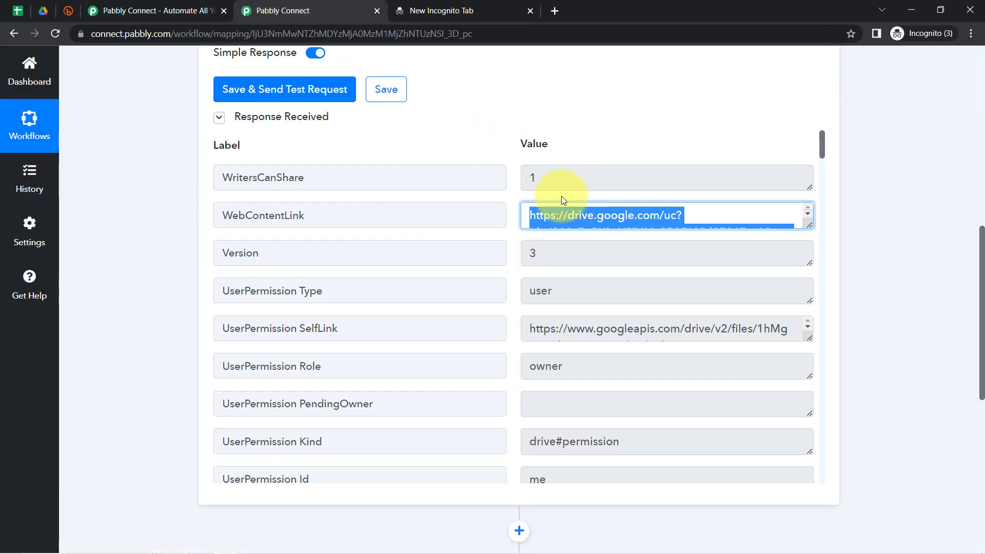
pyautogui.click(969, 34)
pyautogui.click(833, 68)
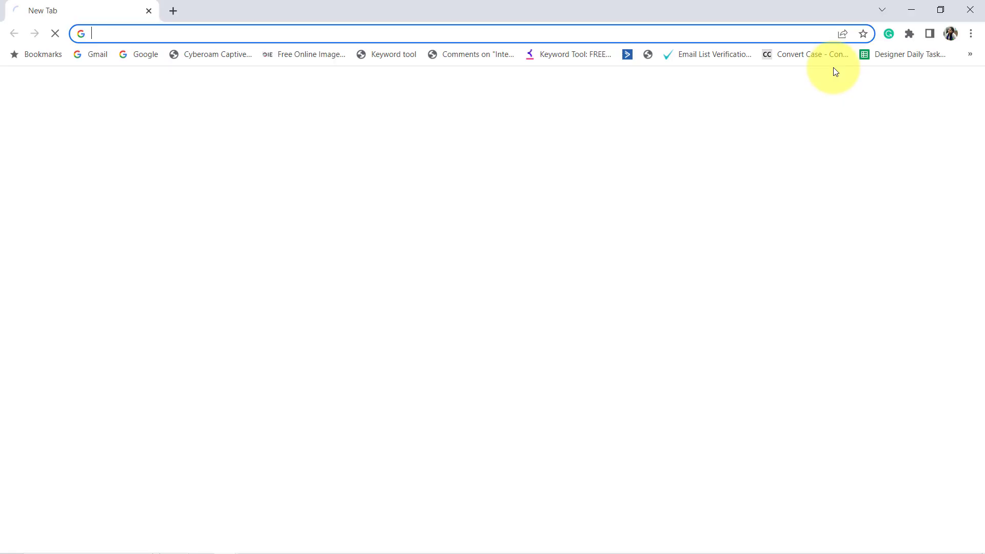
pyautogui.hotkey('ctrl', 'v')
pyautogui.press('Return')
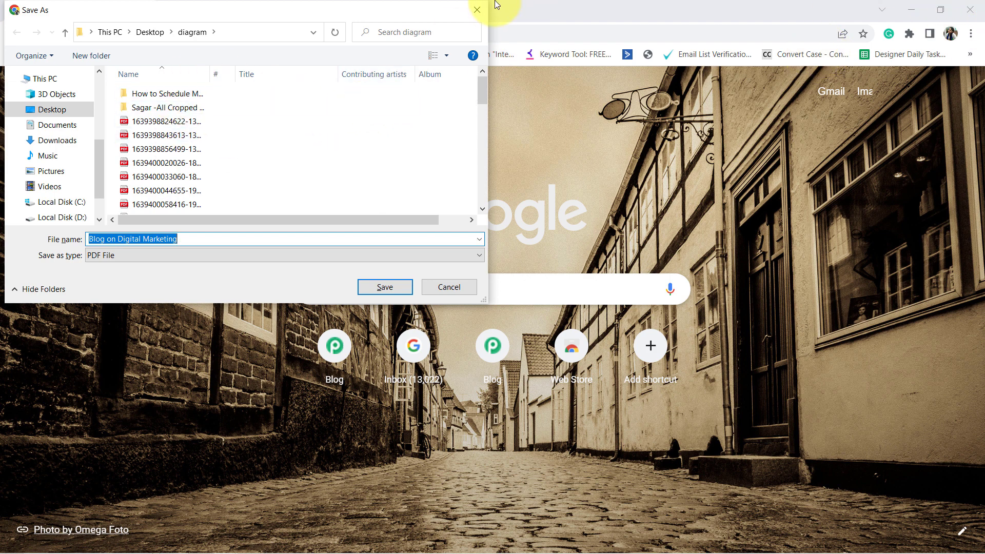
pyautogui.click(478, 9)
pyautogui.moveTo(228, 543)
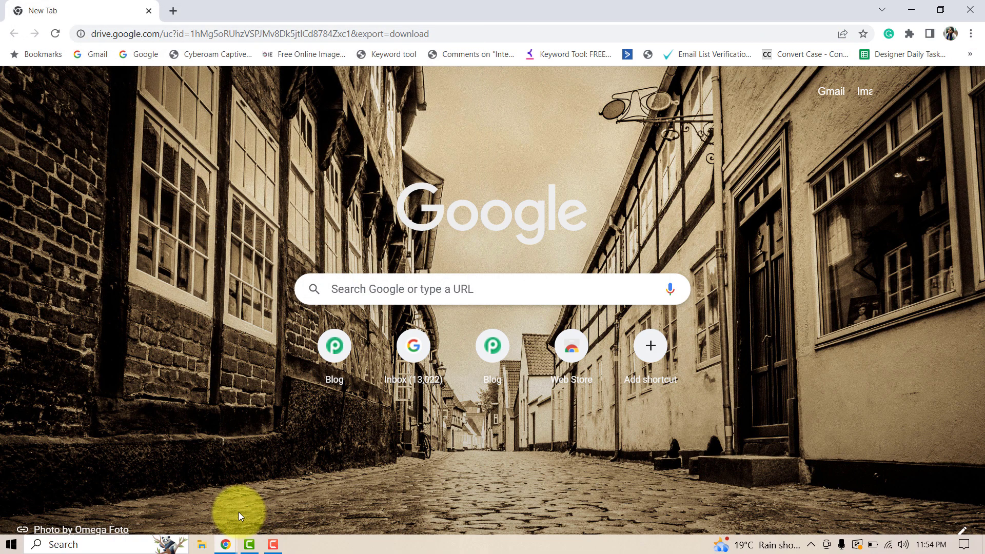
pyautogui.click(164, 505)
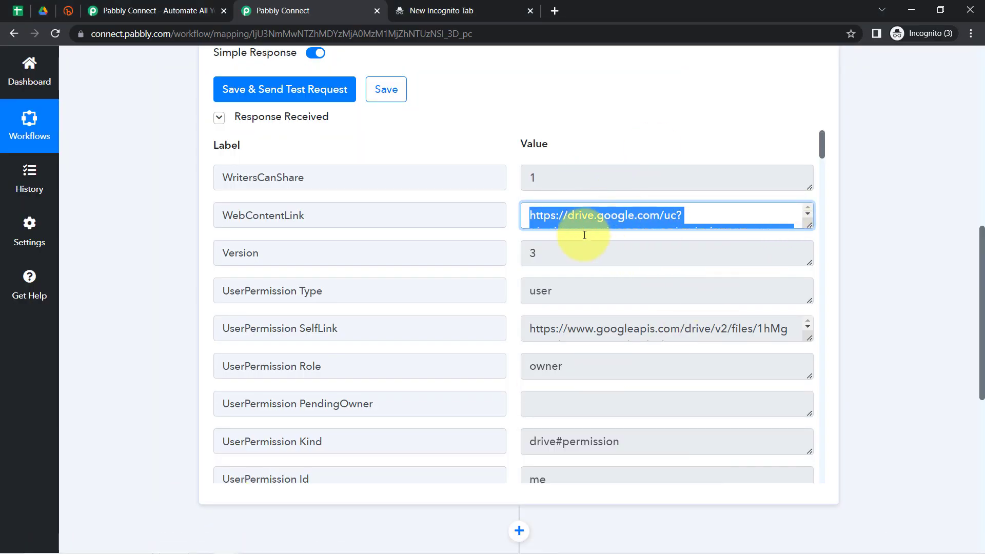
# - Enlarge the AlternateLink value at the end of the trigger response and examine the view part of its URL
pyautogui.moveTo(820, 150); pyautogui.dragTo(814, 115)
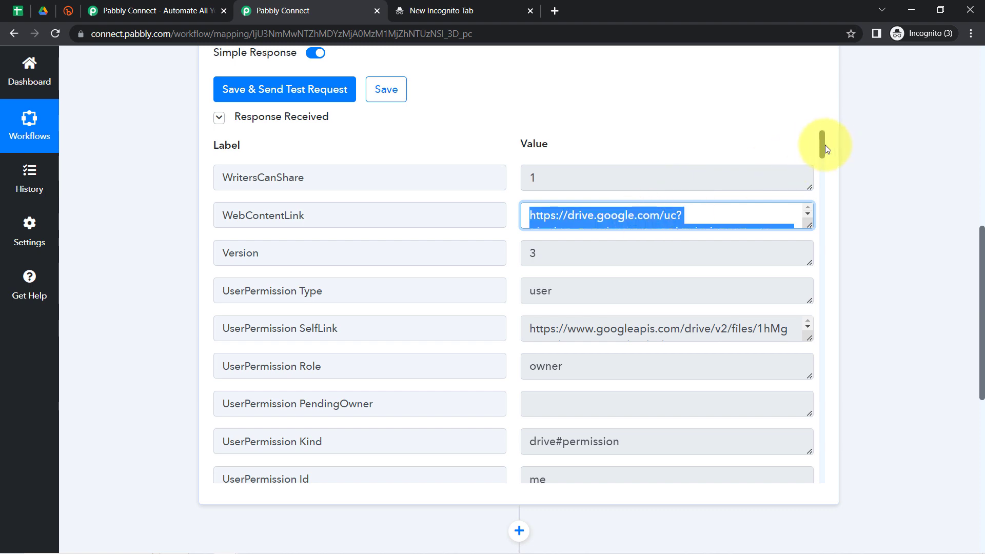
pyautogui.moveTo(821, 144); pyautogui.dragTo(786, 477)
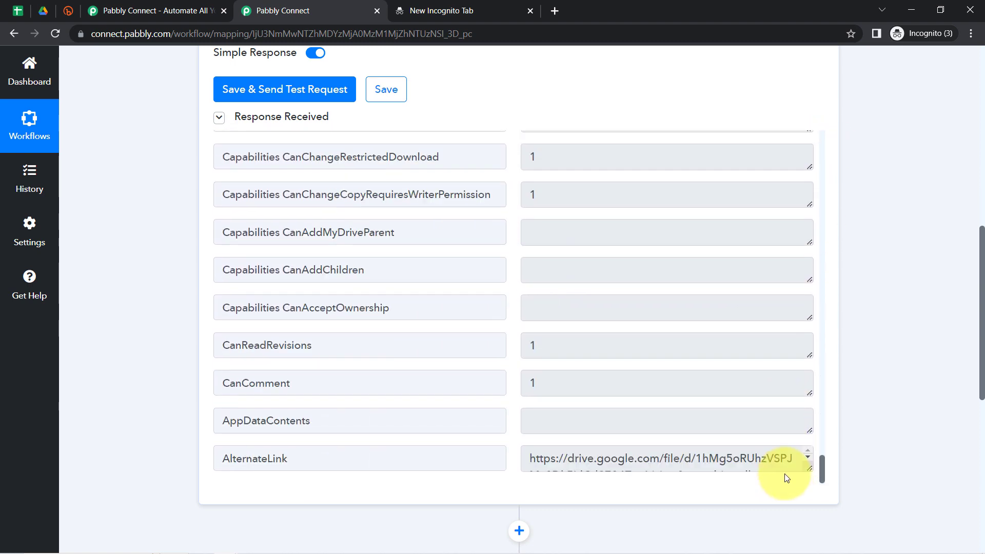
pyautogui.tripleClick(714, 457)
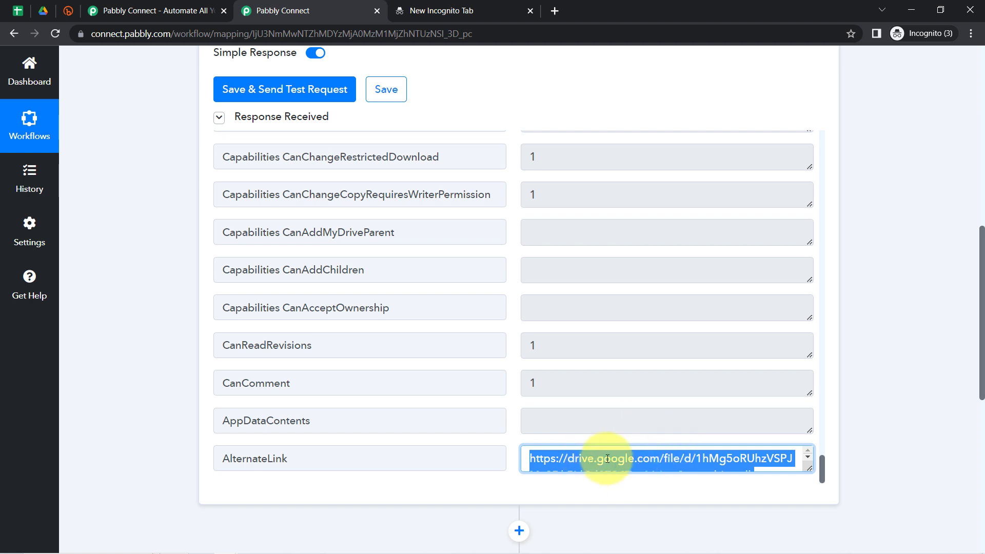
pyautogui.moveTo(807, 474); pyautogui.dragTo(804, 514)
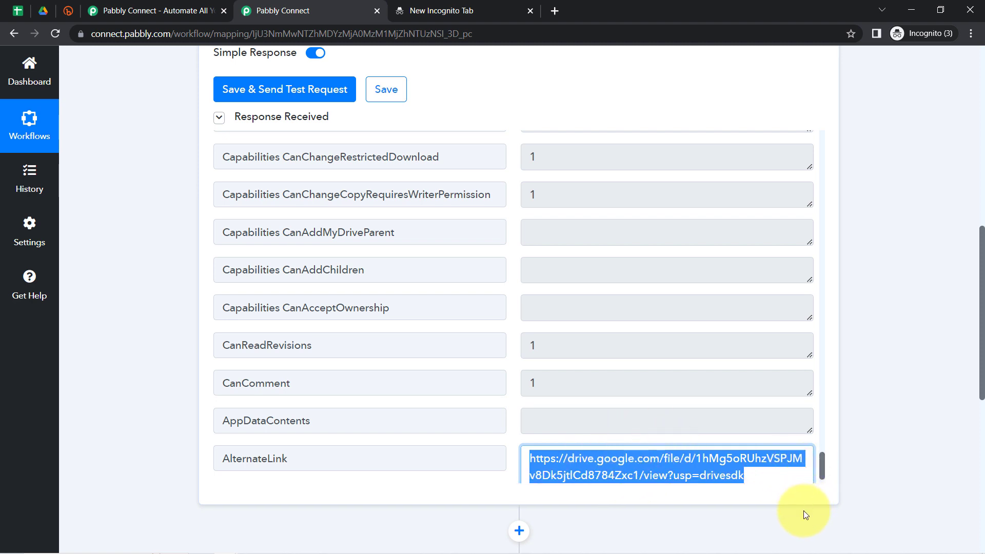
pyautogui.click(643, 480)
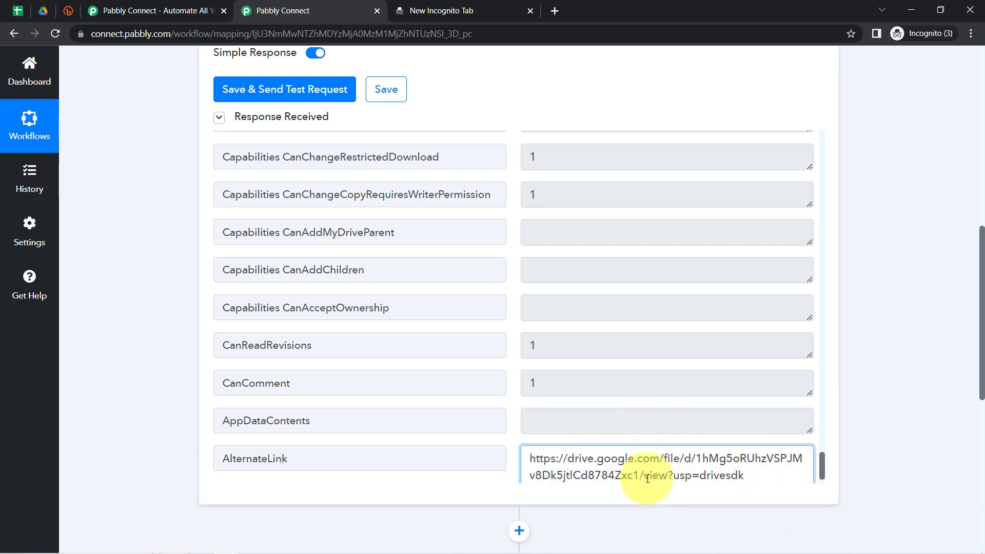
pyautogui.moveTo(634, 476); pyautogui.dragTo(701, 477)
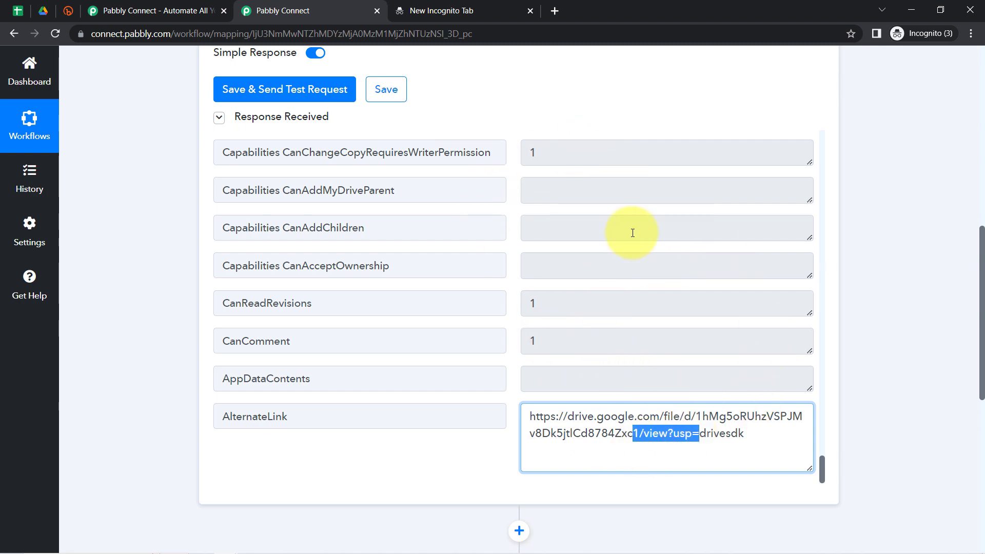
pyautogui.scroll(5, 982, 326)
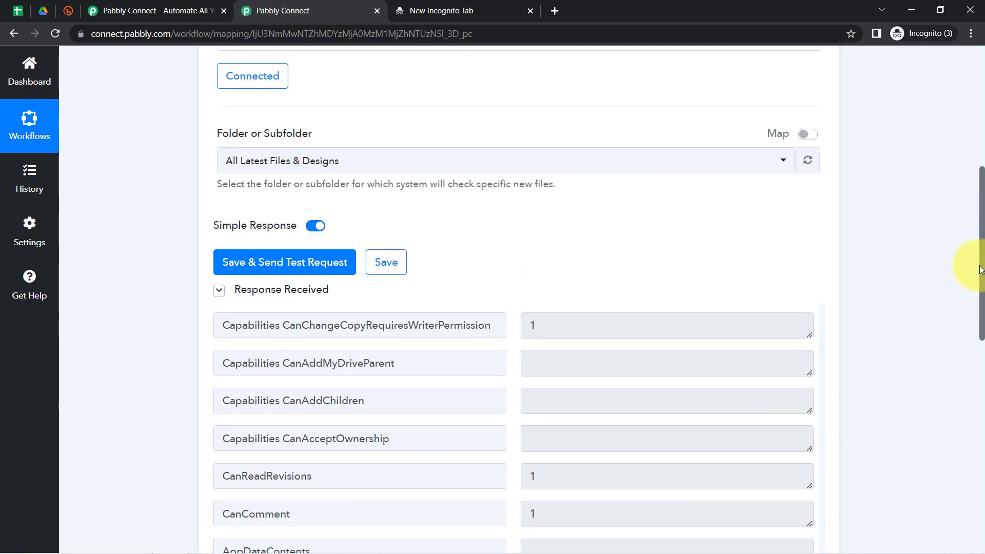
# - Close the extra Pabbly Connect homepage tab and highlight the full AlternateLink value in the trigger response
pyautogui.click(42, 7)
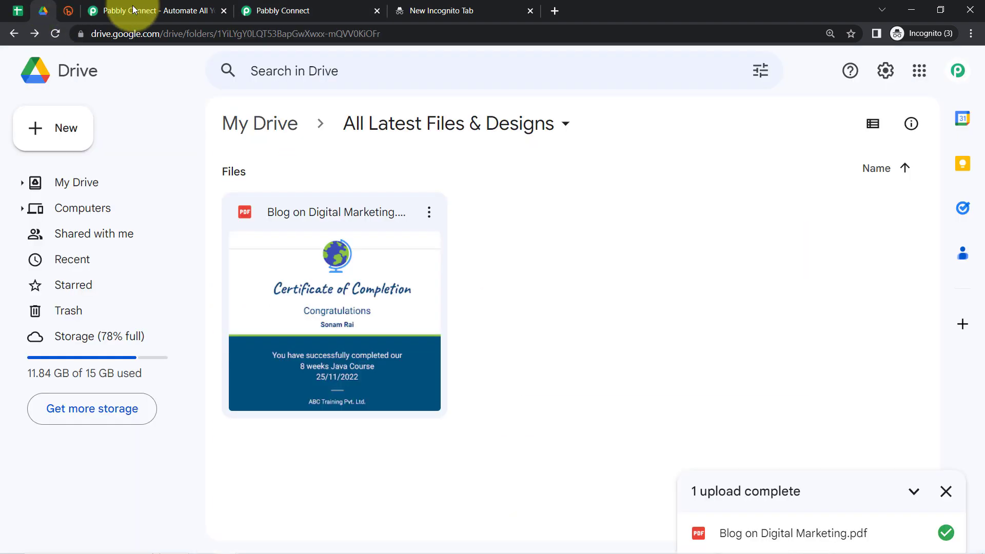
pyautogui.click(277, 7)
pyautogui.click(223, 11)
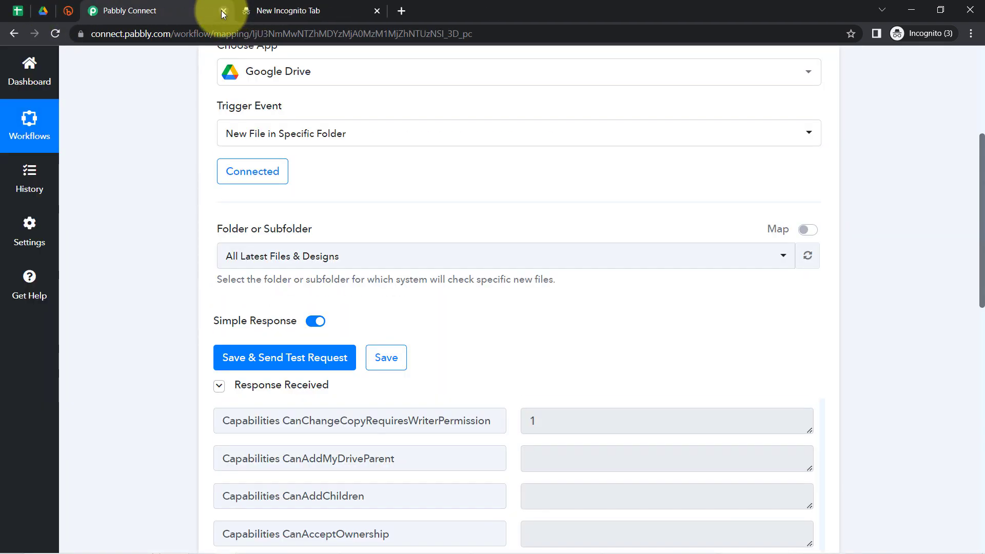
pyautogui.scroll(-7, 967, 296)
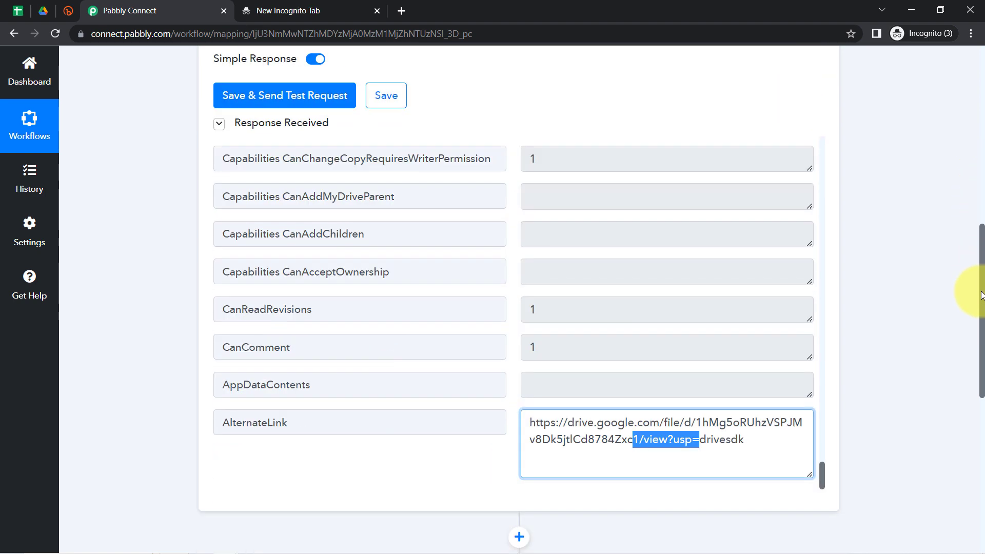
pyautogui.tripleClick(686, 308)
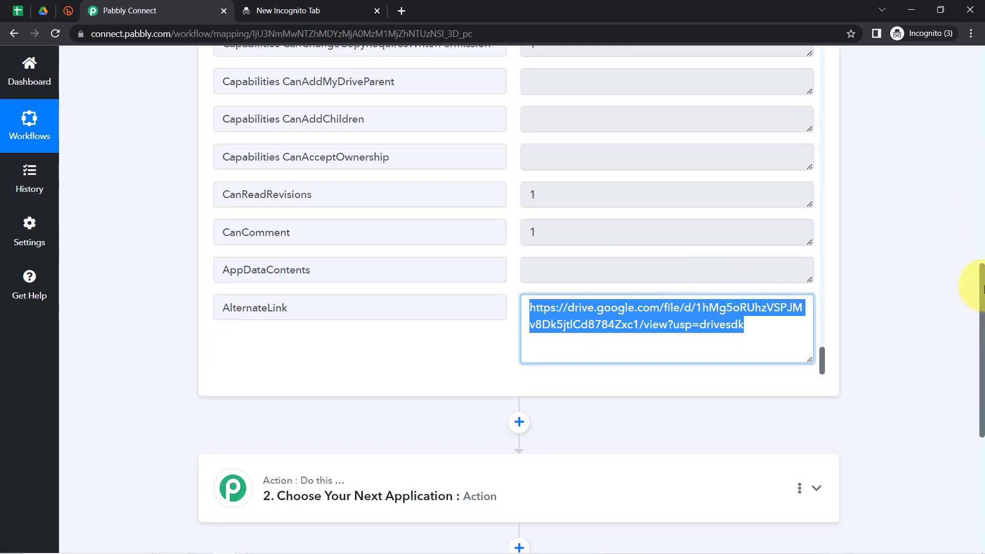
# - Search for "bit" in the second workflow step and choose Bitly as the action app
pyautogui.moveTo(982, 287); pyautogui.dragTo(969, 374)
pyautogui.click(395, 229)
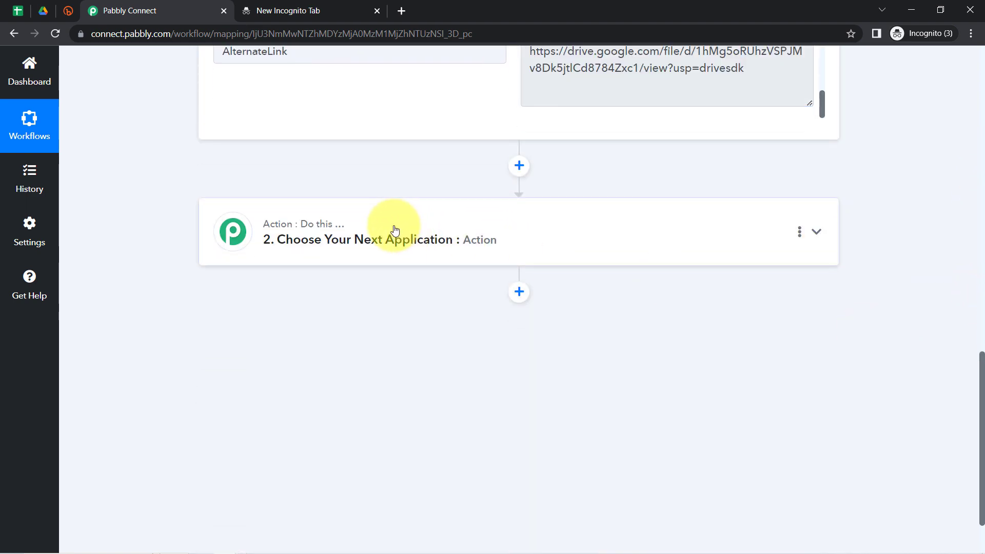
pyautogui.click(267, 315)
pyautogui.write('b')
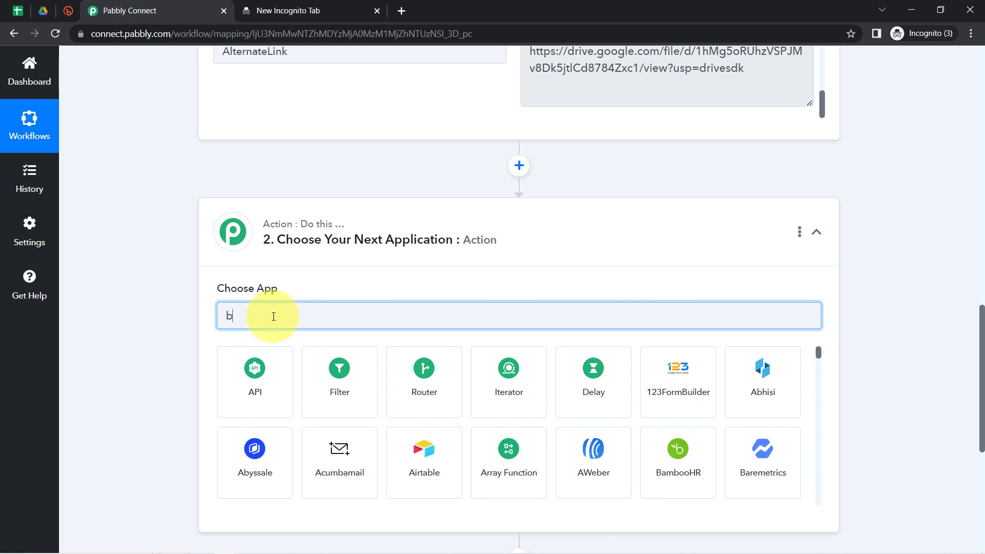
pyautogui.write('it')
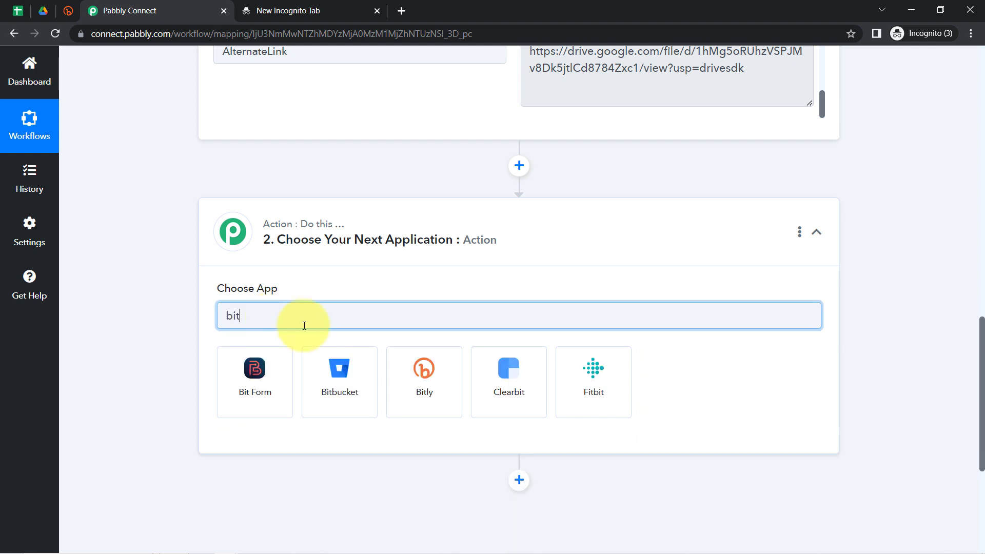
pyautogui.click(439, 366)
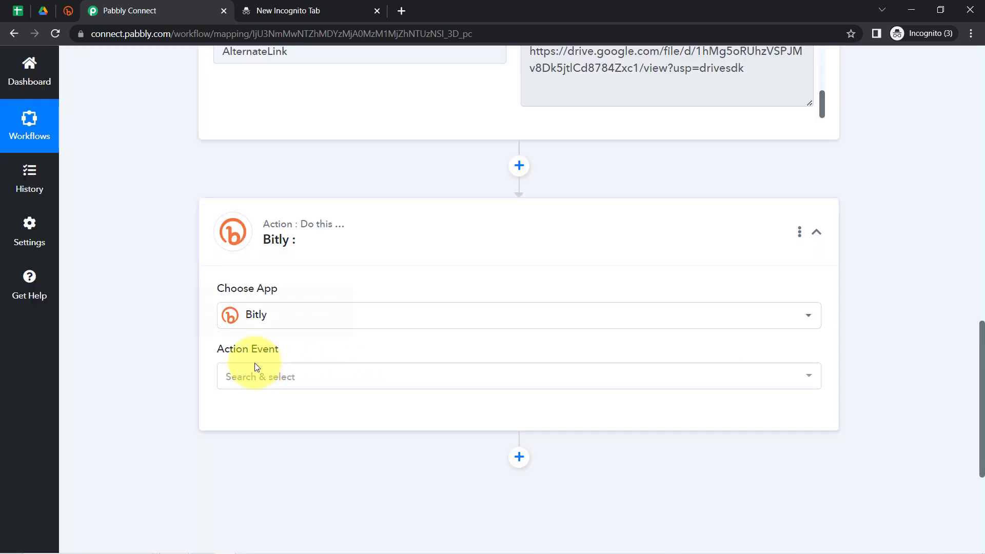
# - Set the Bitly step's action event to Shorten Link
pyautogui.click(242, 382)
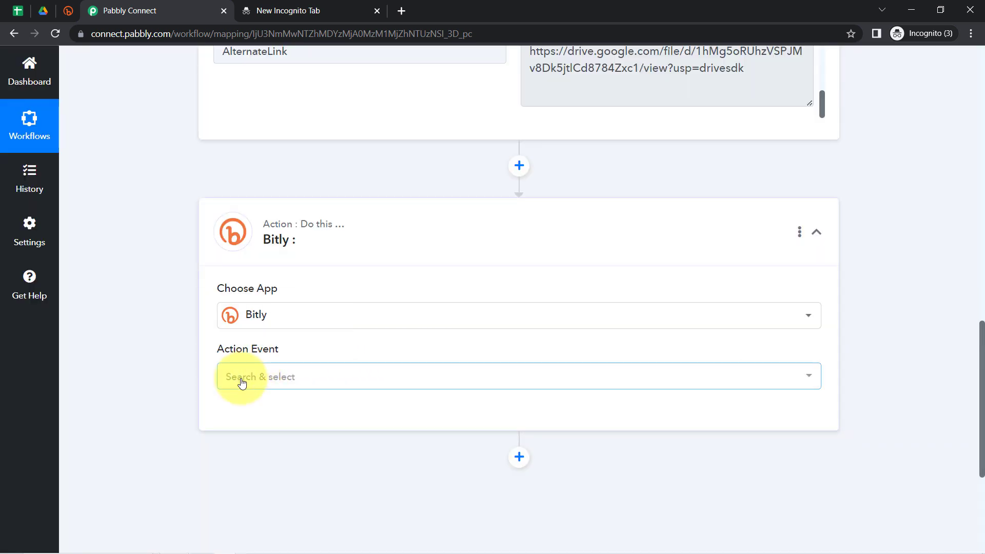
pyautogui.click(241, 382)
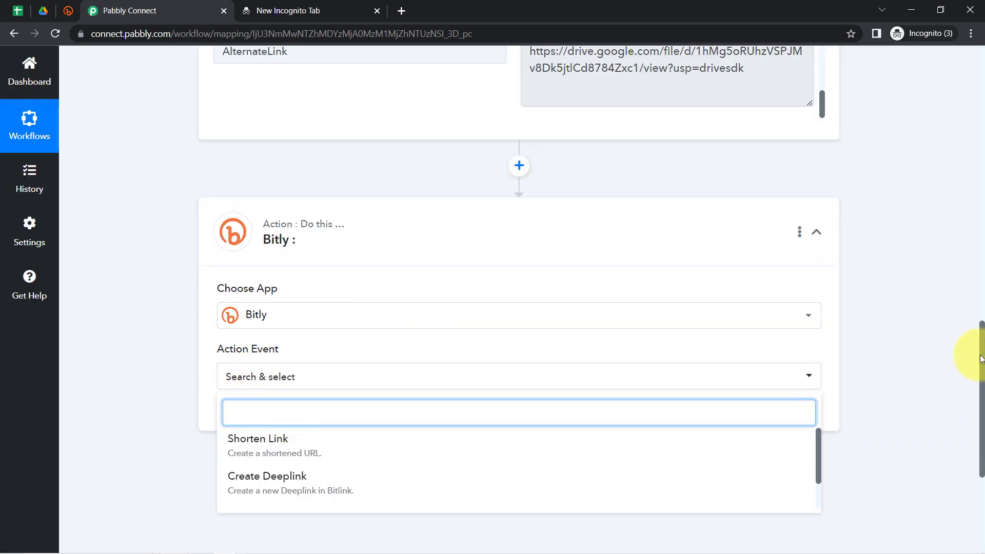
pyautogui.moveTo(980, 358); pyautogui.dragTo(977, 393)
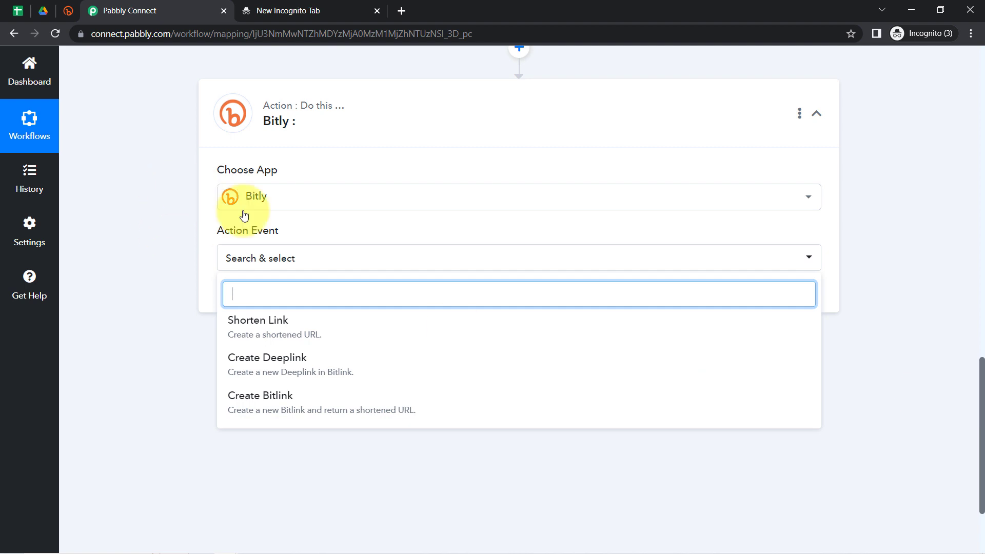
pyautogui.click(274, 336)
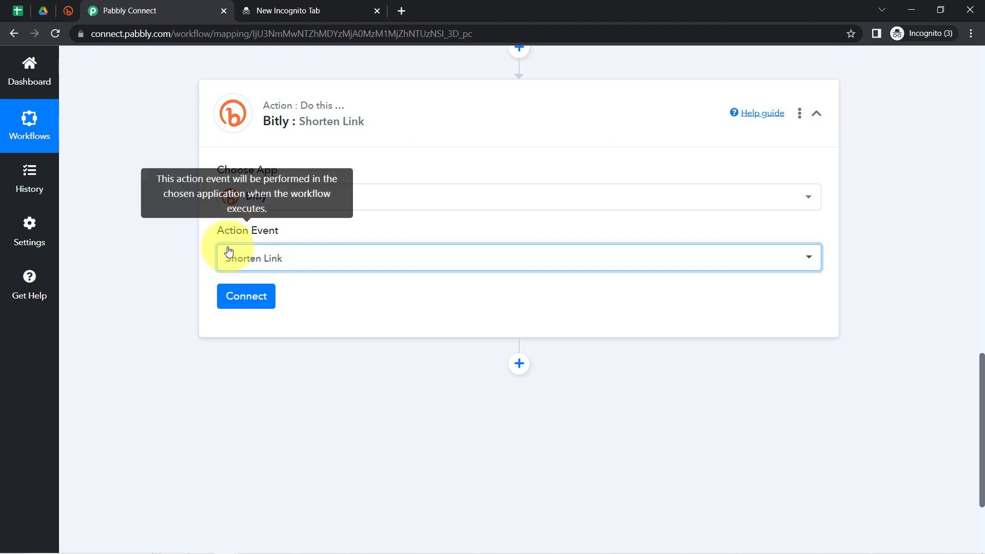
# - Connect Bitly through a new connection named Bitly #3 and authorize Pabbly to access the account
pyautogui.click(243, 303)
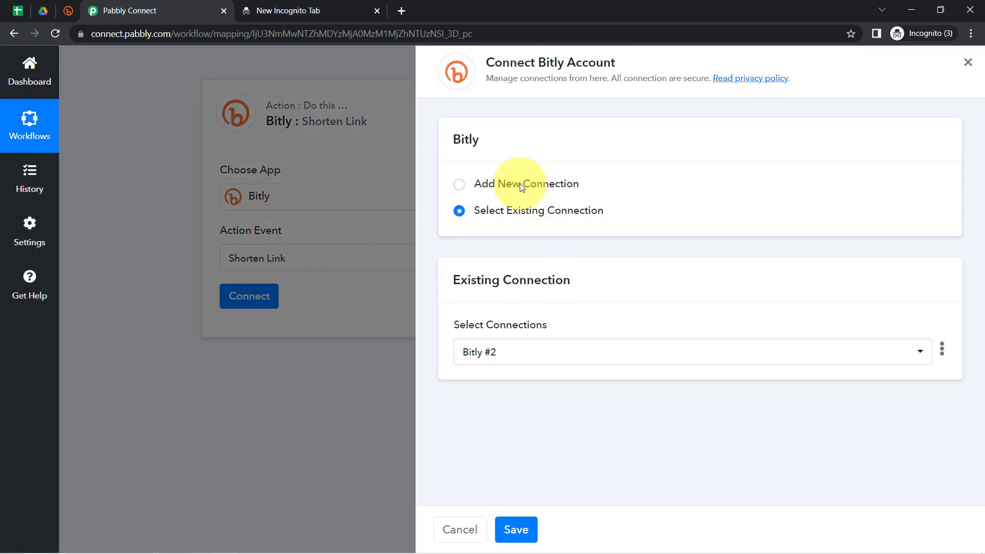
pyautogui.click(519, 183)
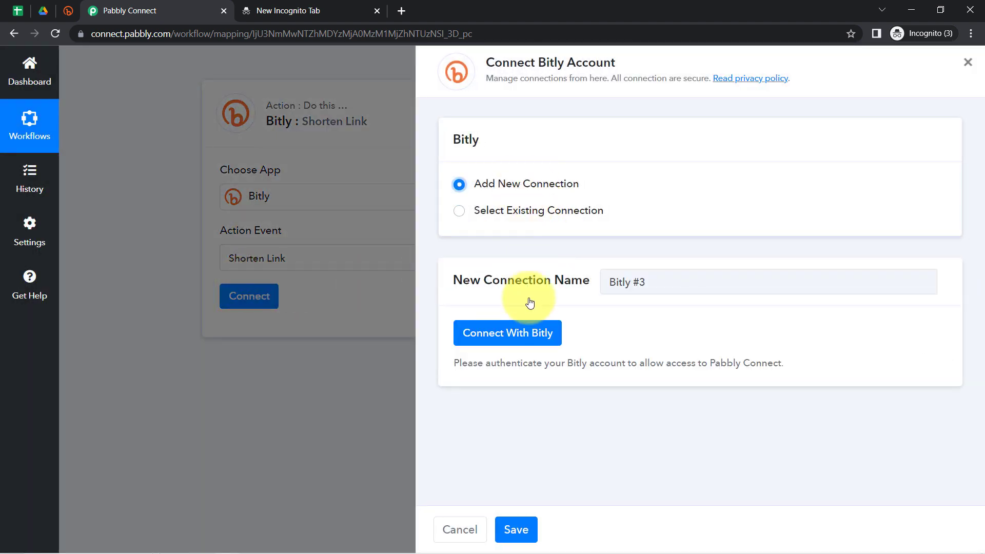
pyautogui.click(500, 333)
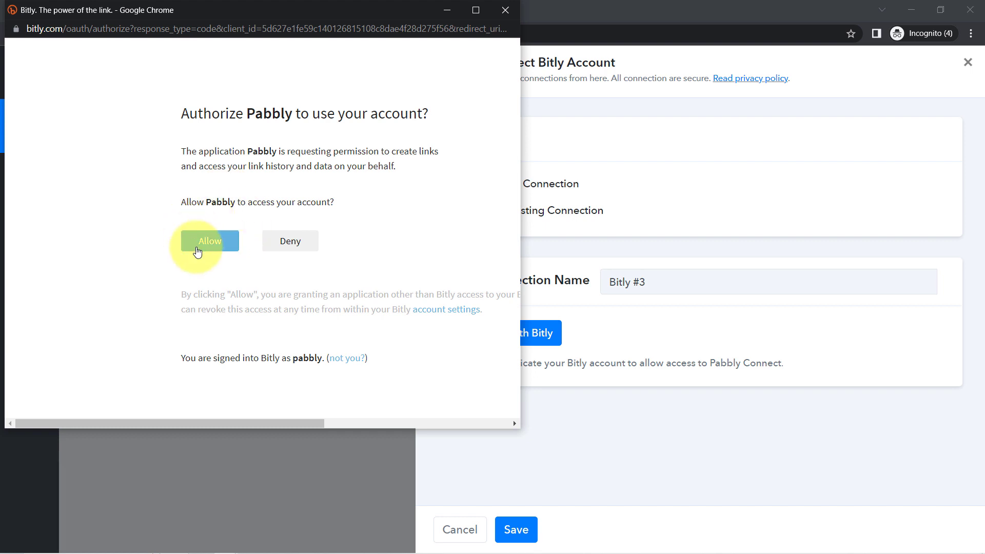
pyautogui.click(208, 240)
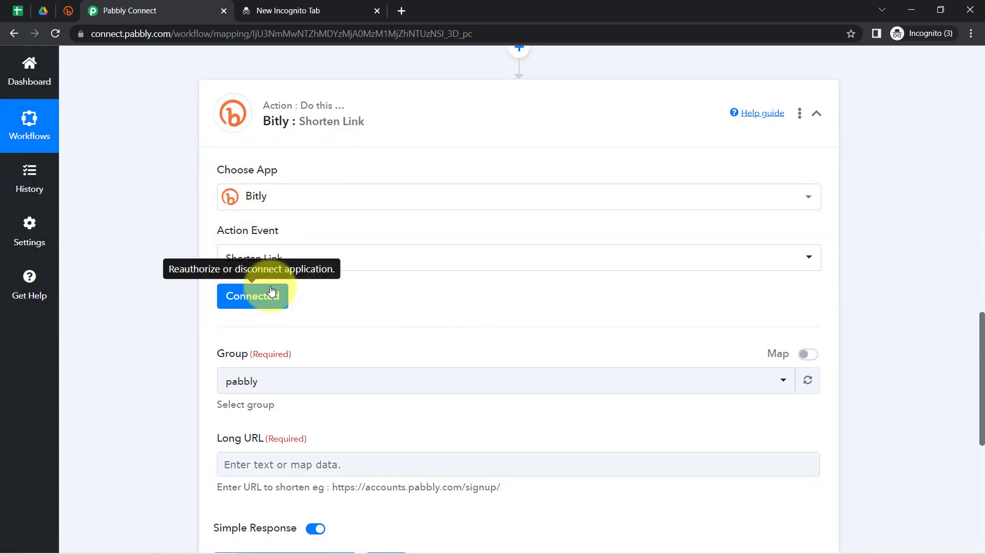
# - Check the available Group options against the account in the open Bitly dashboard, and return to the Pabbly Connect workflow
pyautogui.scroll(-3, 980, 333)
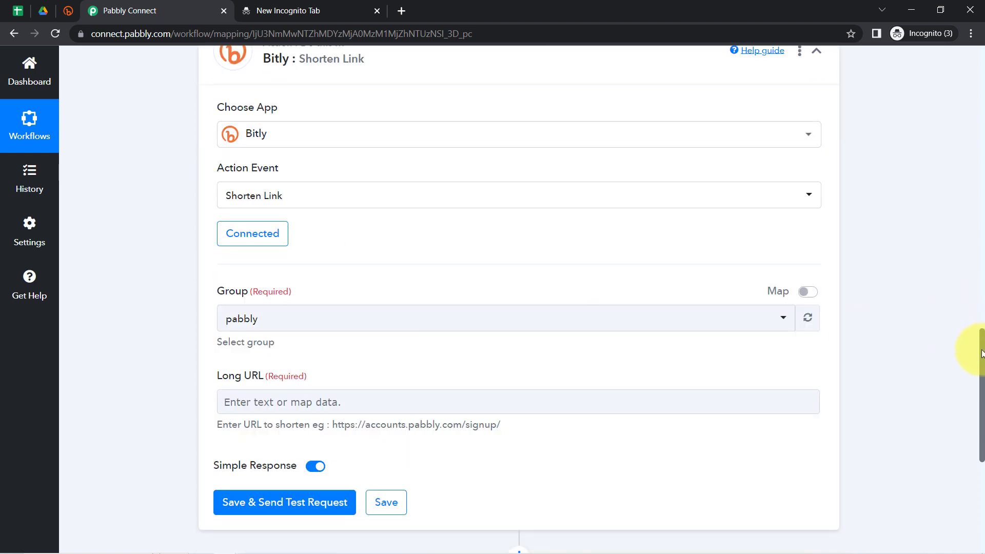
pyautogui.click(231, 236)
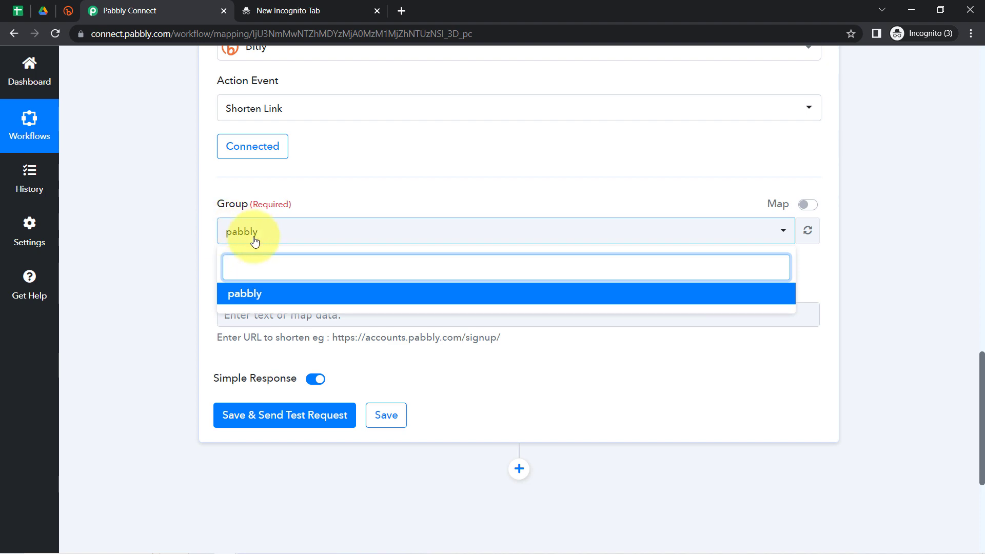
pyautogui.click(63, 13)
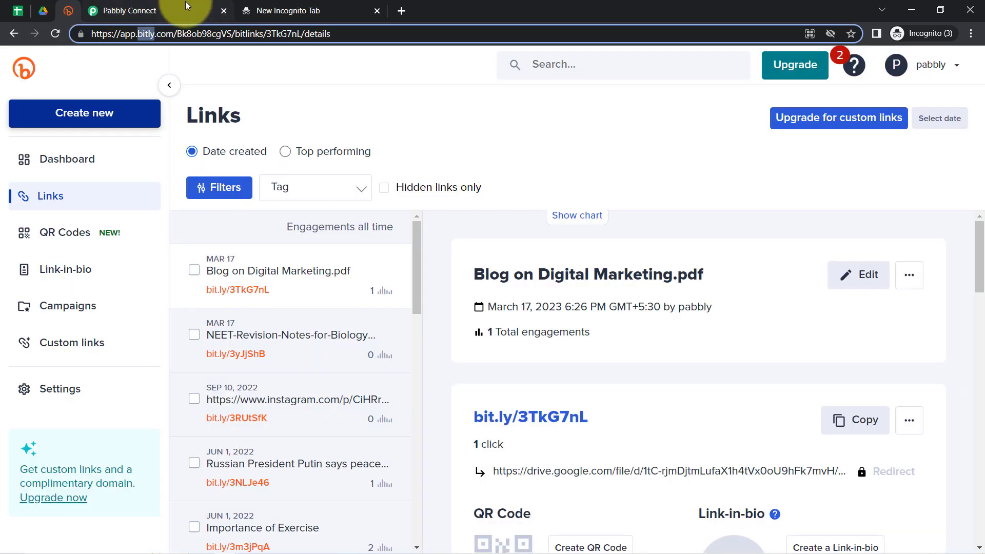
pyautogui.click(195, 10)
pyautogui.click(226, 302)
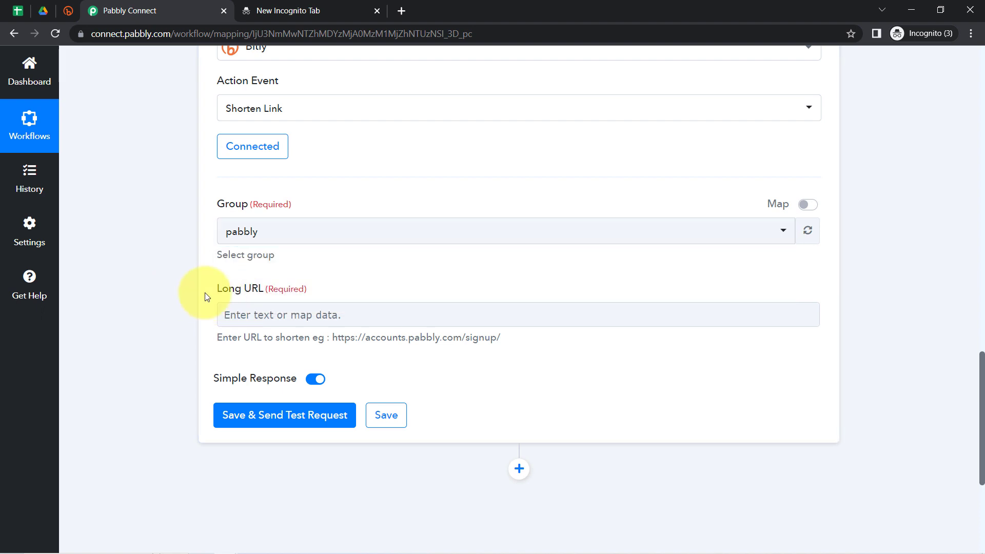
# - Examine the Long URL field's label and hint, and highlight the AlternateLink value in the trigger response
pyautogui.moveTo(218, 290); pyautogui.dragTo(261, 293)
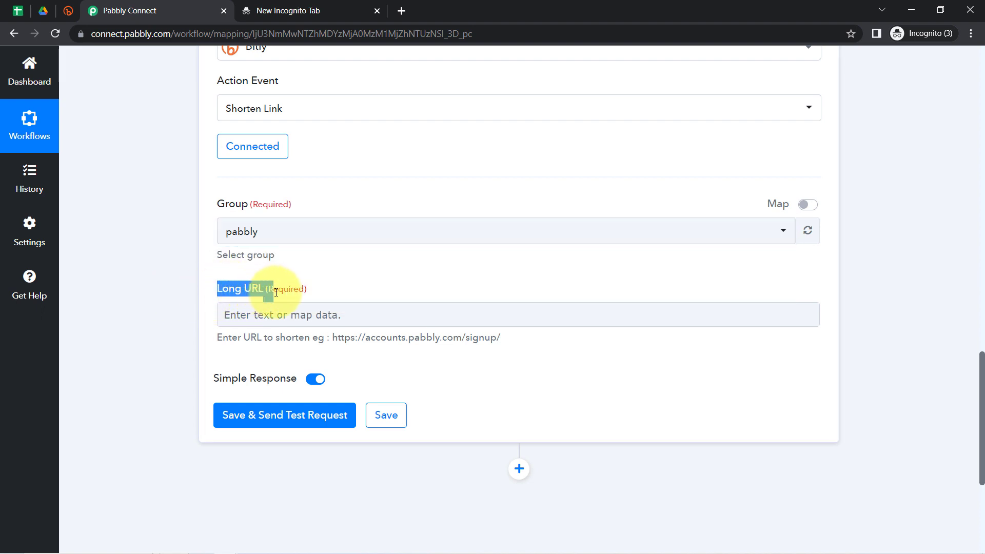
pyautogui.moveTo(241, 341); pyautogui.dragTo(262, 341)
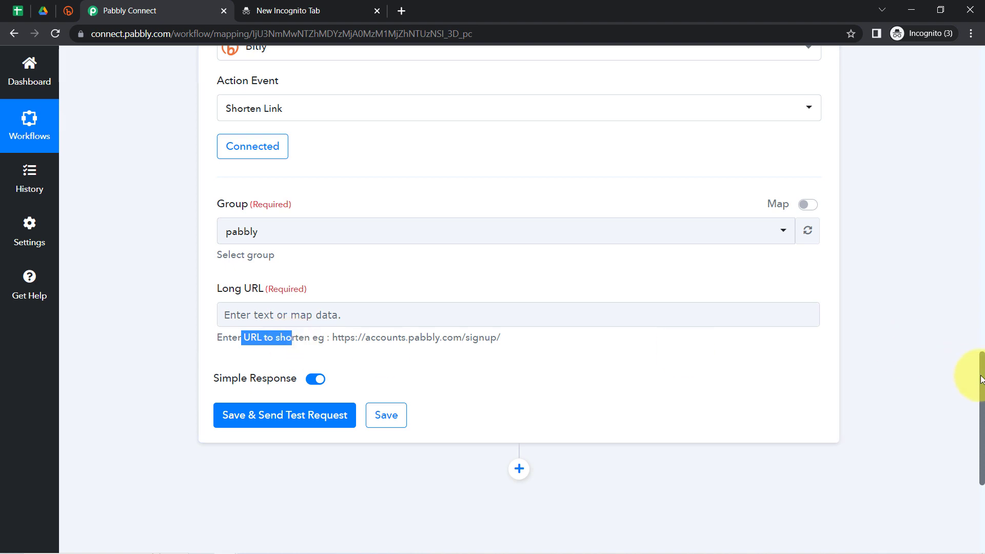
pyautogui.moveTo(975, 379); pyautogui.dragTo(978, 282)
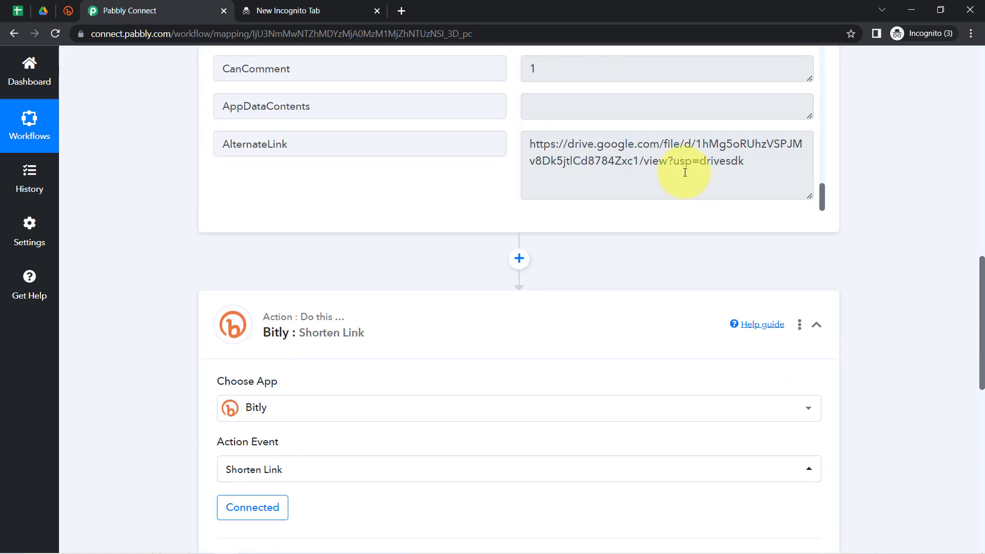
pyautogui.doubleClick(677, 159)
pyautogui.tripleClick(675, 157)
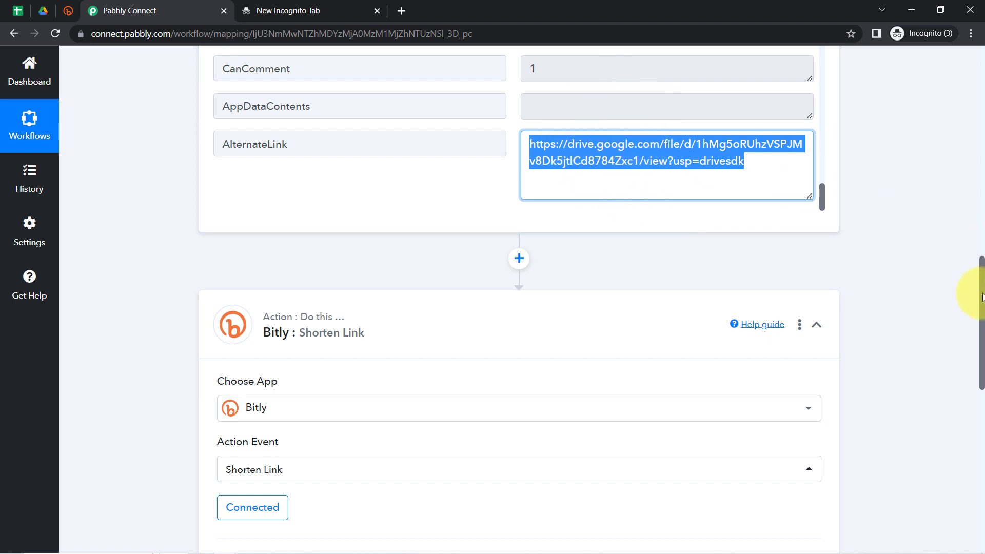
# - Map the AlternateLink from the Google Drive trigger data into the Bitly step's Long URL field
pyautogui.moveTo(982, 297); pyautogui.dragTo(973, 410)
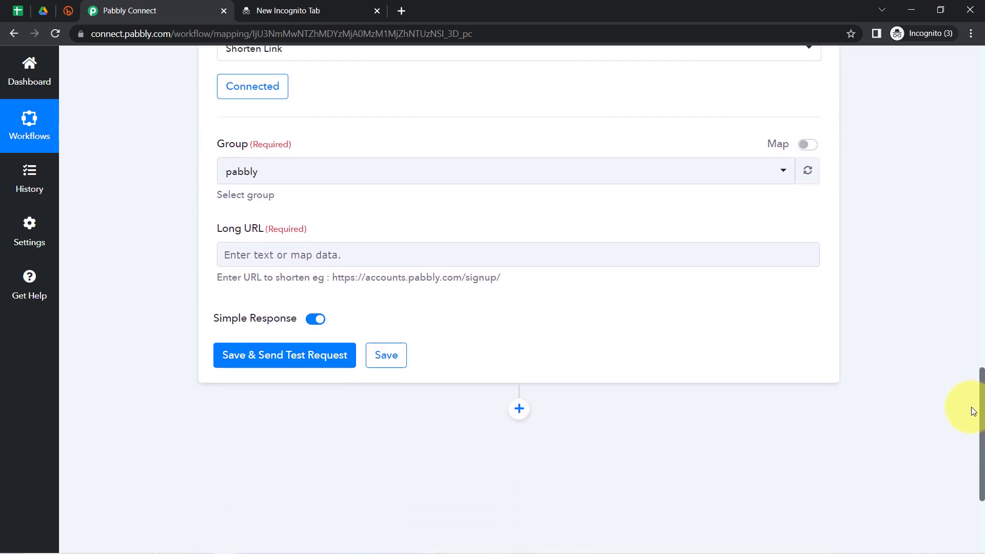
pyautogui.click(292, 255)
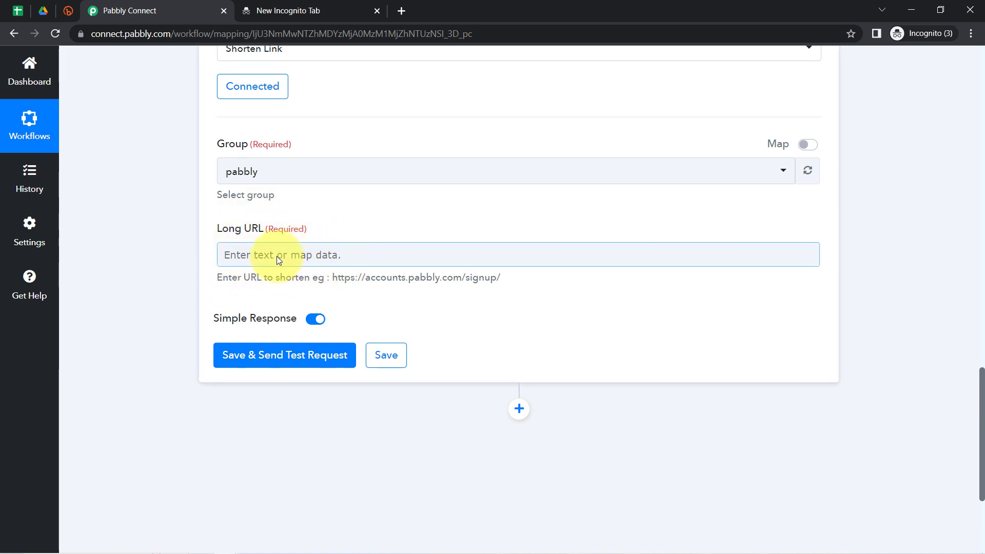
pyautogui.click(276, 256)
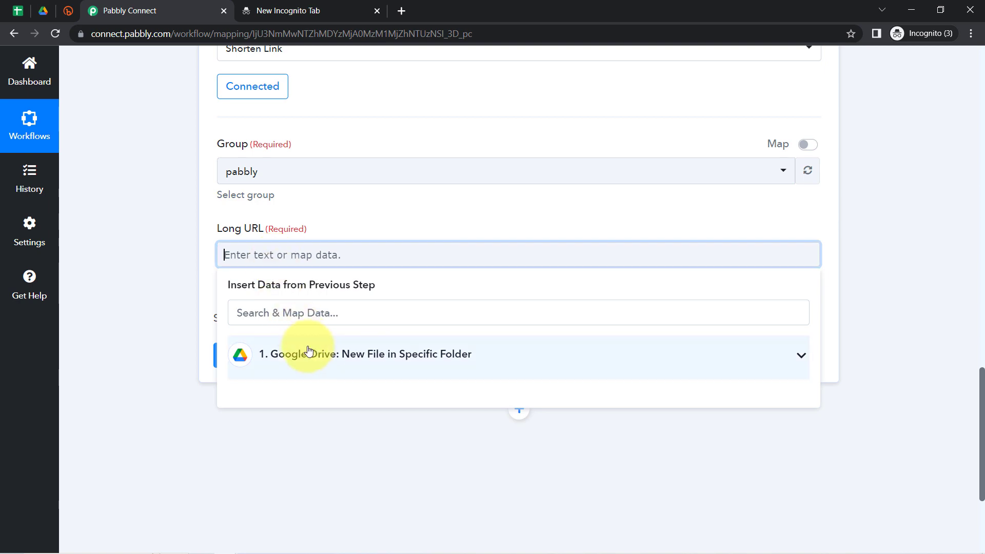
pyautogui.click(308, 351)
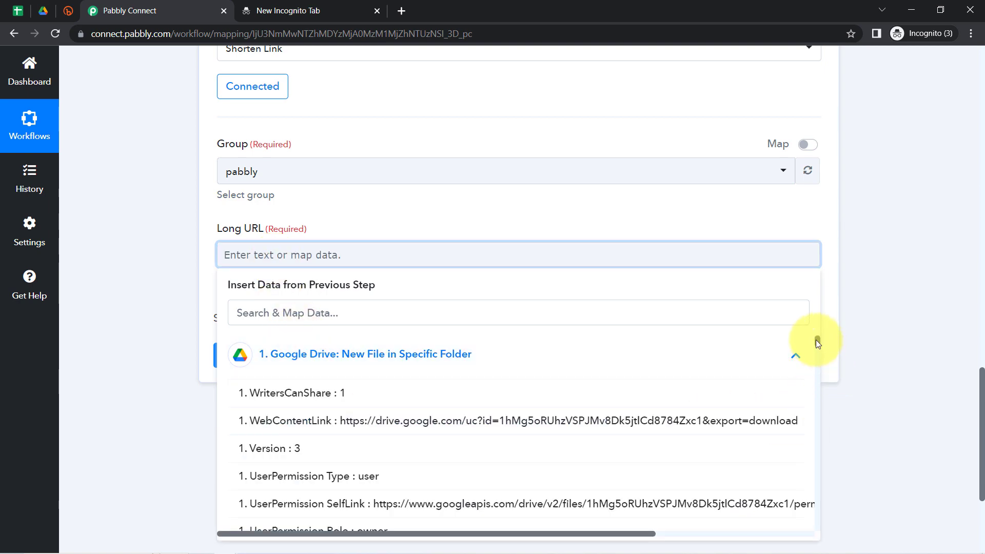
pyautogui.moveTo(817, 340); pyautogui.dragTo(809, 526)
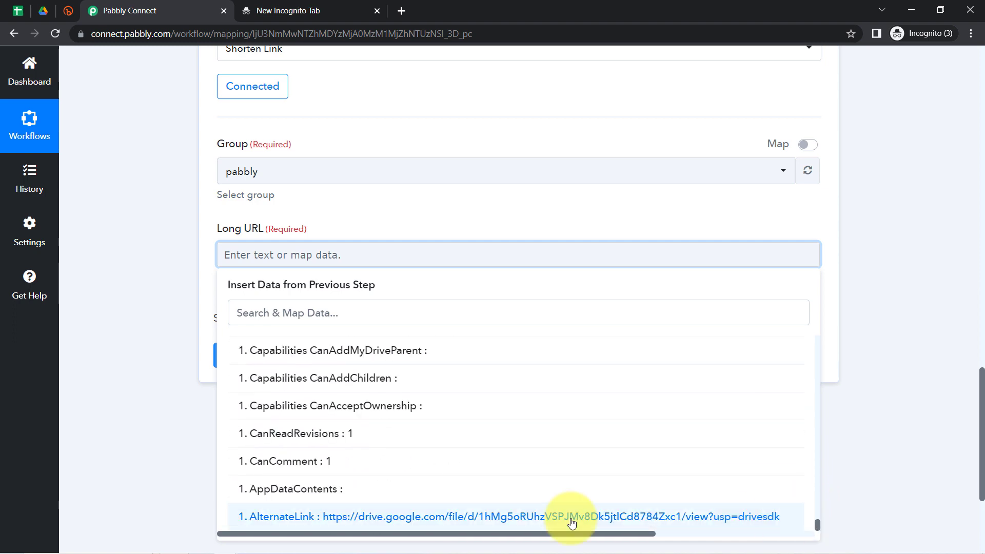
pyautogui.click(317, 515)
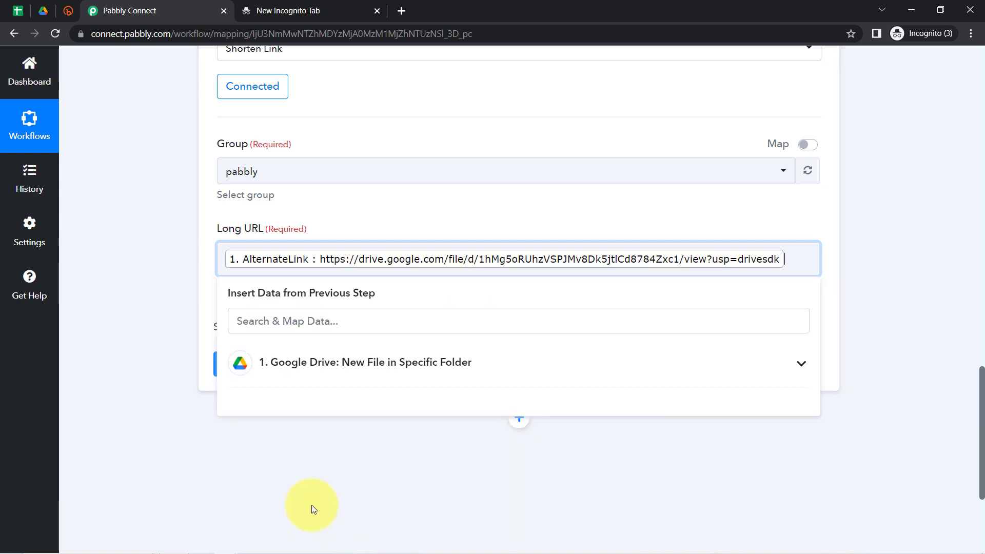
pyautogui.click(186, 288)
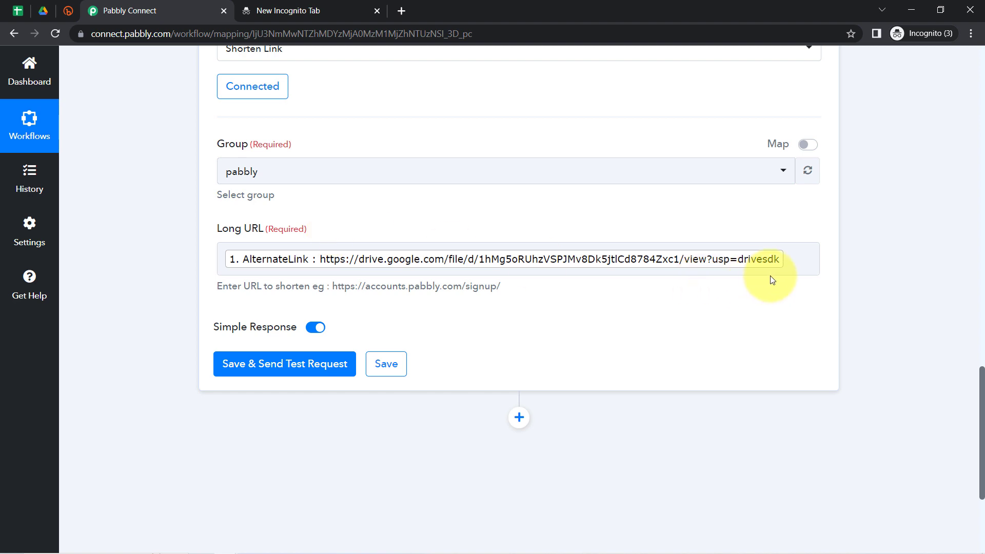
# - Try adding the text "sdvdfb" after the mapped AlternateLink in the Long URL field, and remove it
pyautogui.click(807, 263)
pyautogui.write('sdvdfb')
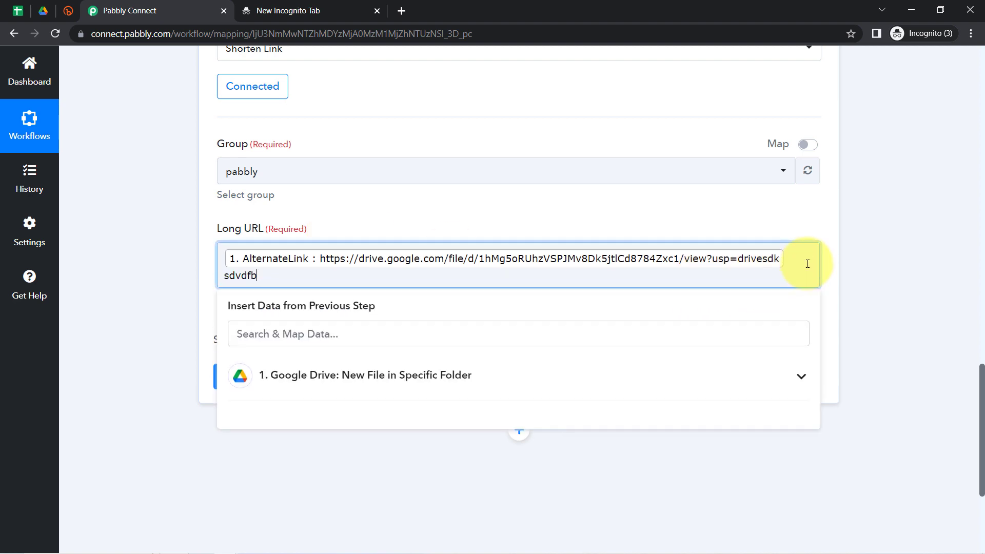
pyautogui.press('BackSpace')
pyautogui.press('BackSpace')
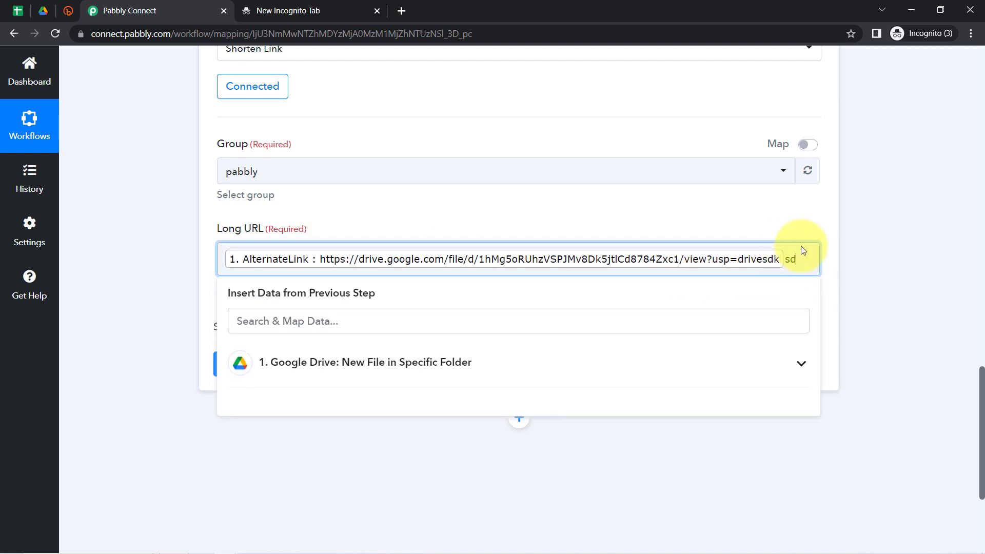
pyautogui.press('BackSpace')
pyautogui.click(159, 308)
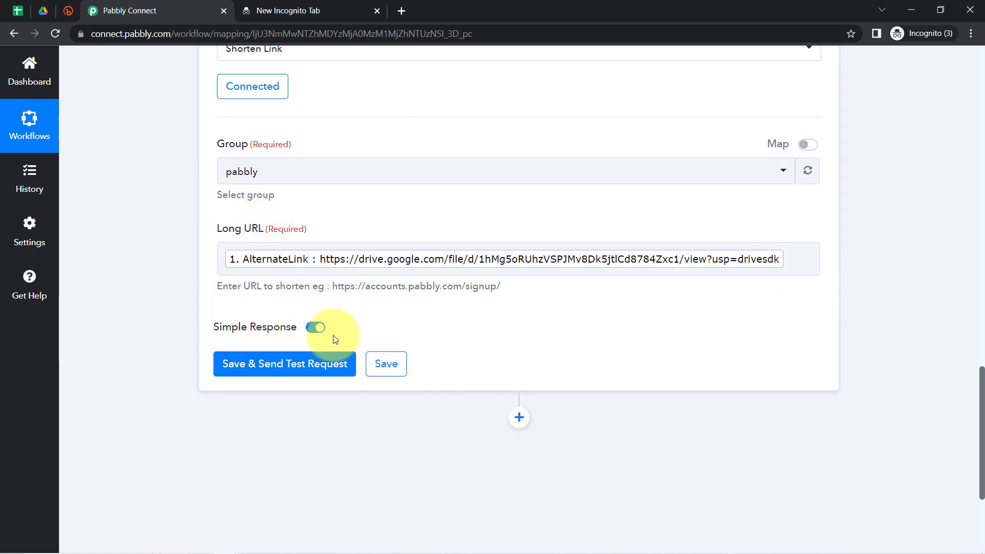
# - Save the Bitly Shorten Link step and send its test request
pyautogui.scroll(-1, 967, 396)
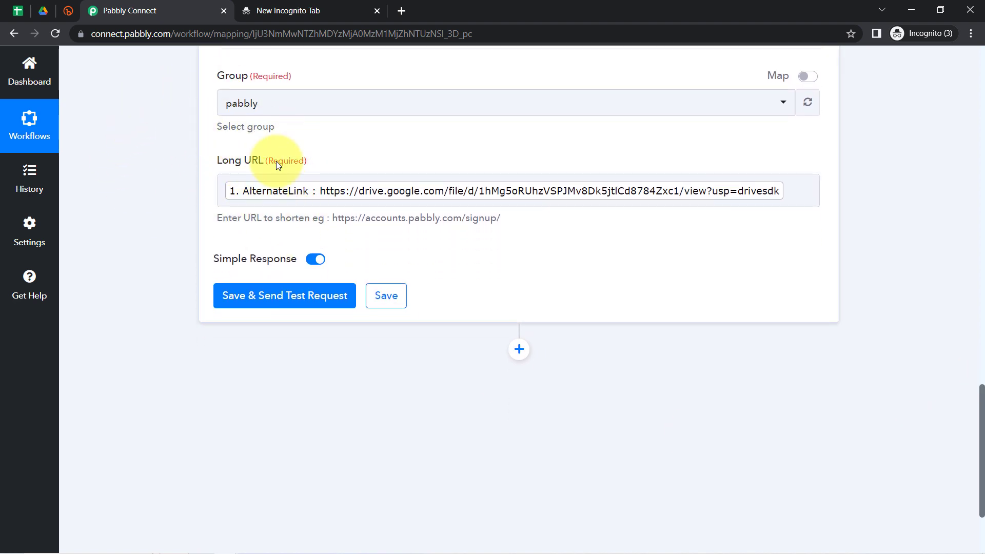
pyautogui.click(259, 302)
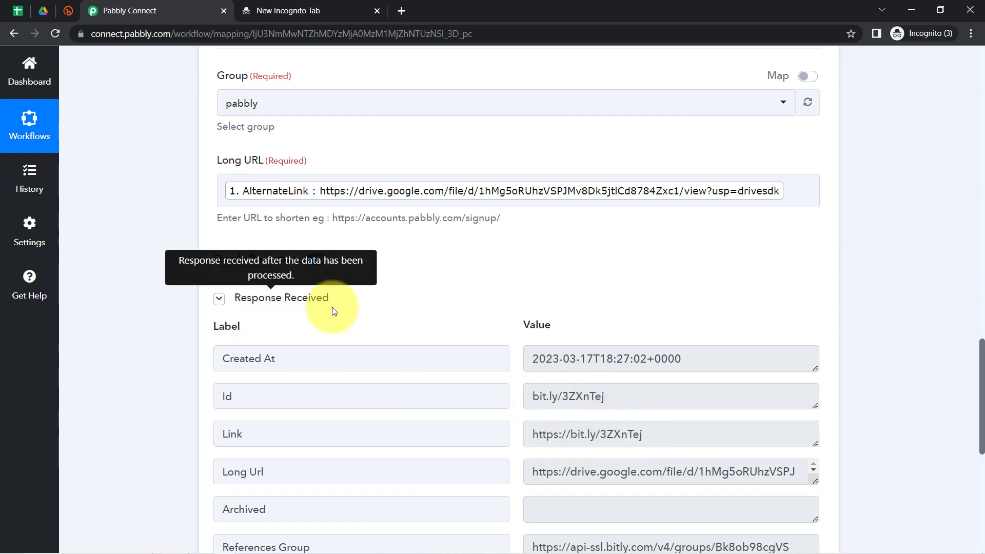
# - Open the returned Bitly Link value in a new browser tab and compare the file with the one in the Google Drive folder
pyautogui.tripleClick(563, 429)
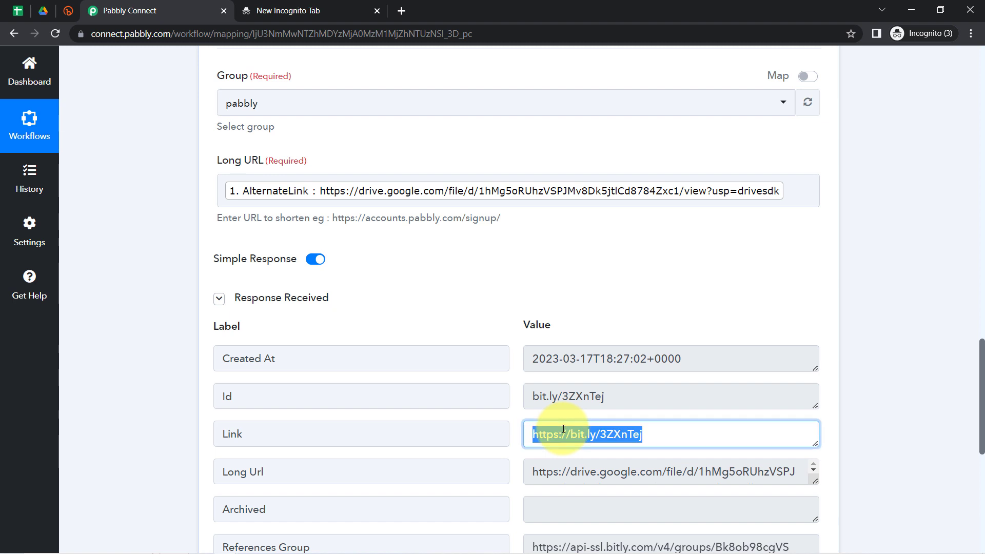
pyautogui.hotkey('ctrl', 'c')
pyautogui.hotkey('ctrl', 't')
pyautogui.hotkey('ctrl', 'v')
pyautogui.press('Return')
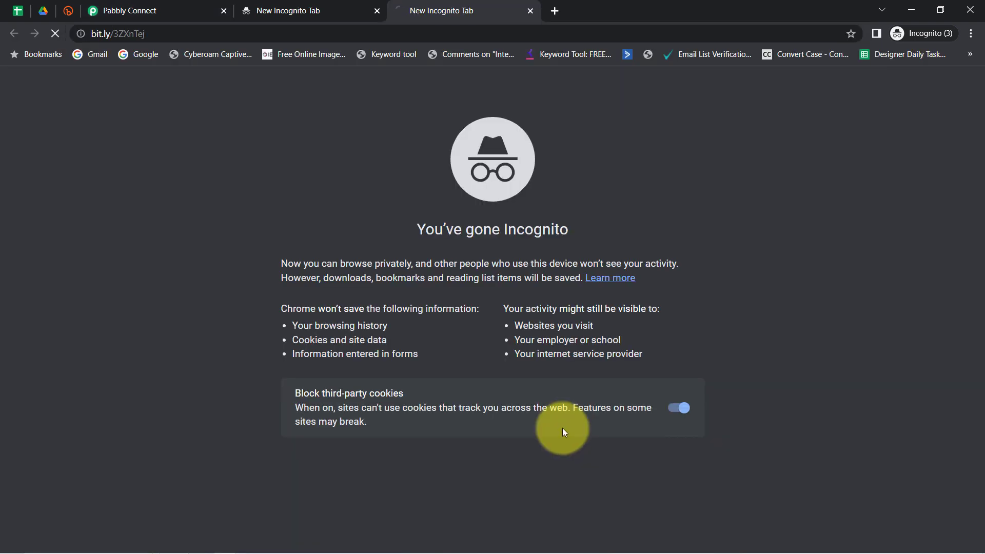
pyautogui.click(42, 12)
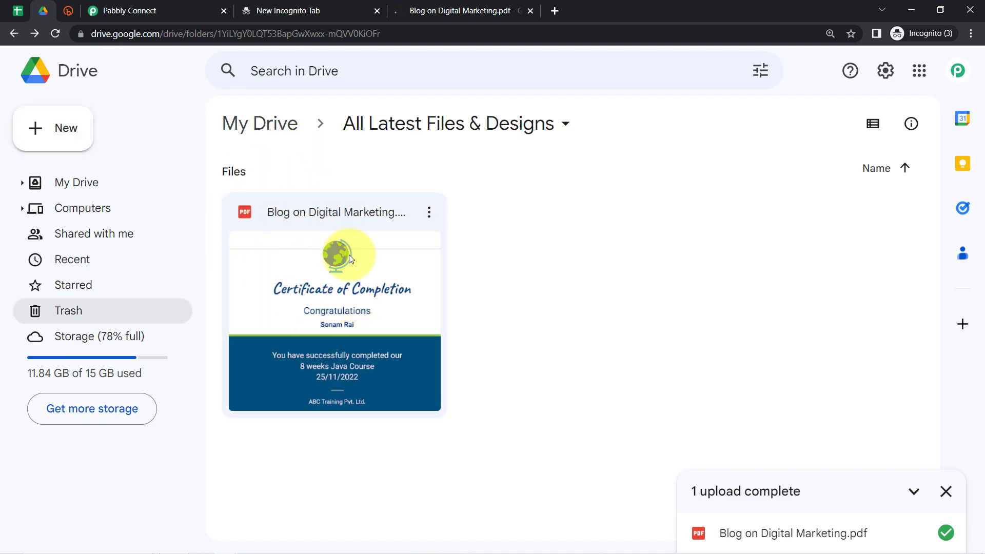
pyautogui.hotkey('ctrl', '9')
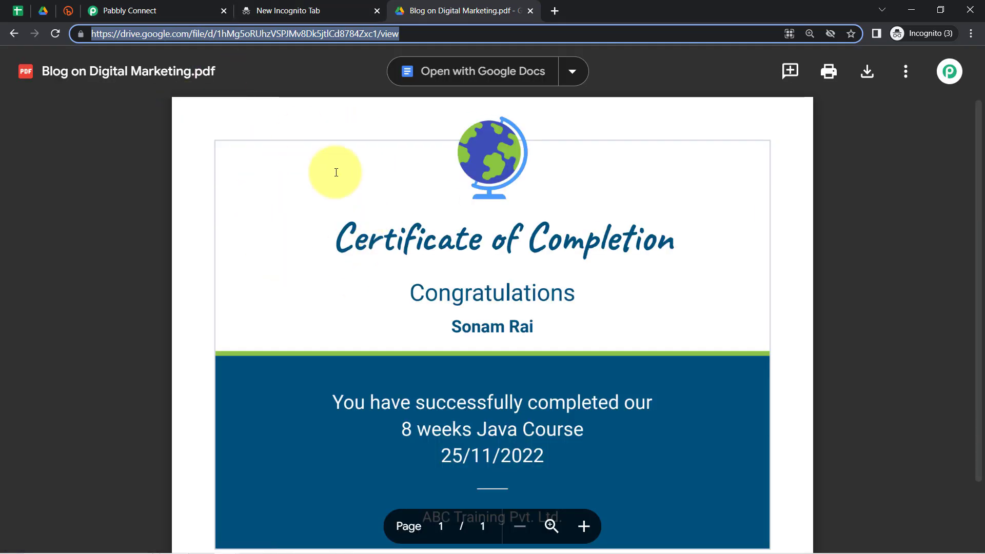
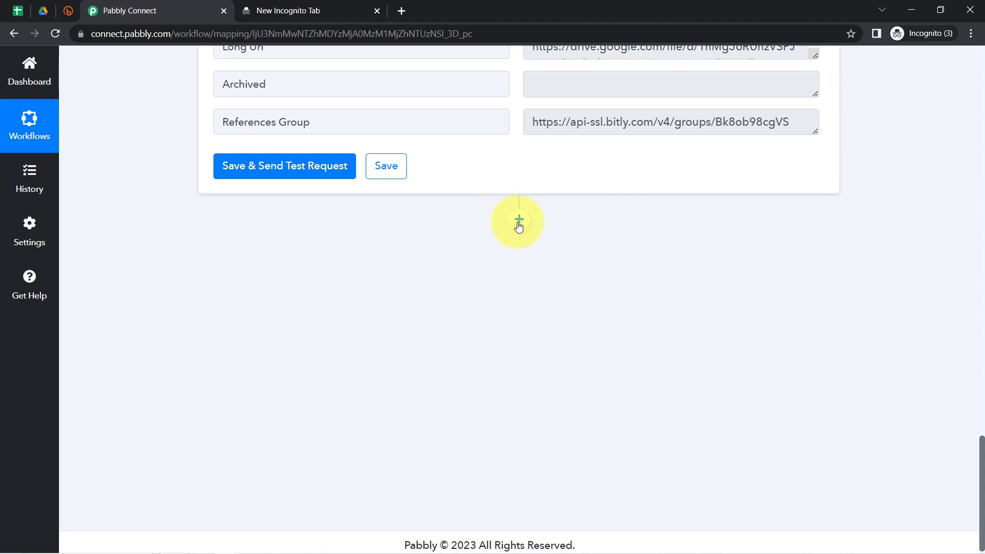
# - Add a new action step after Bitly, search for "google s", and choose Google Sheets as its app
pyautogui.click(519, 222)
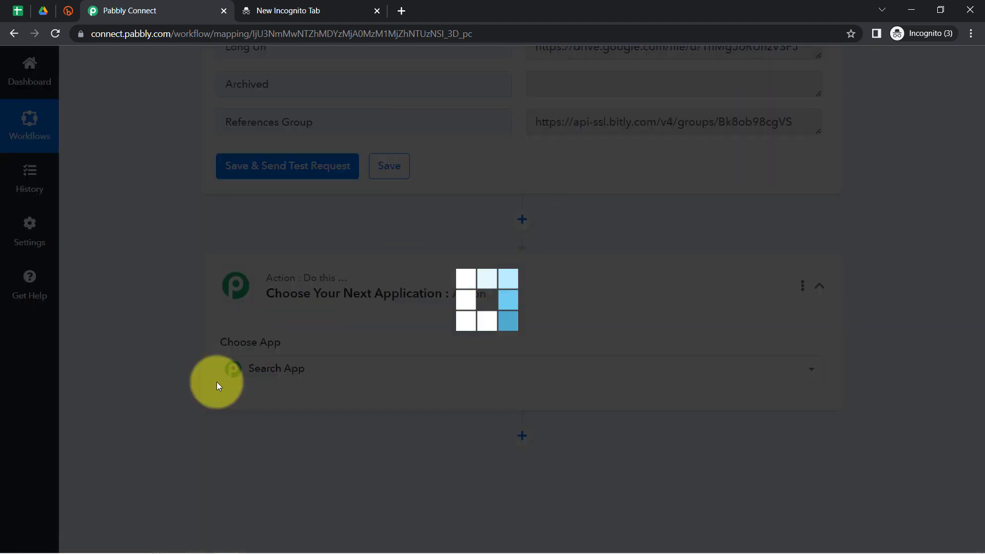
pyautogui.click(263, 368)
pyautogui.write('google s')
pyautogui.click(363, 433)
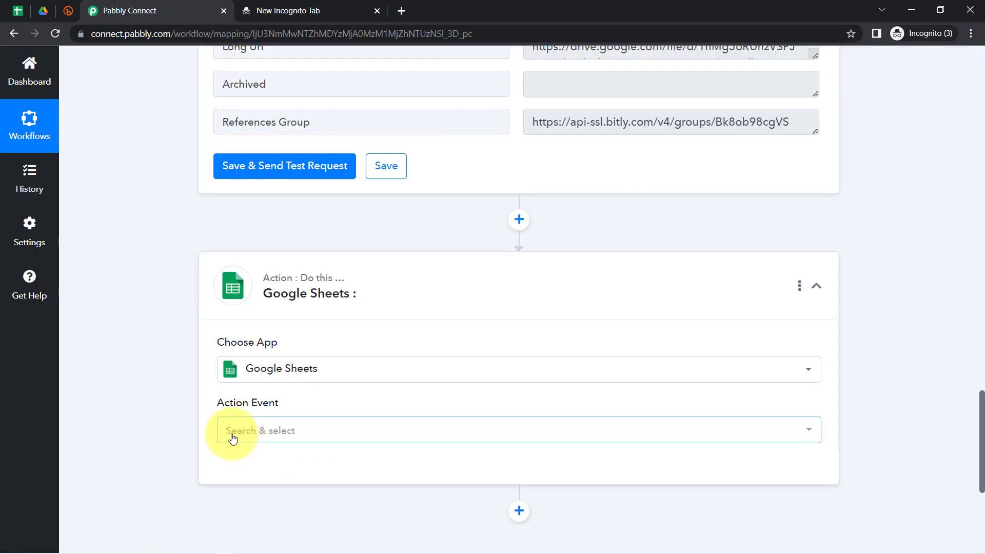
# - Set the Google Sheets action event to Add New Row and connect it through the existing connection Google Sheets #2
pyautogui.click(232, 435)
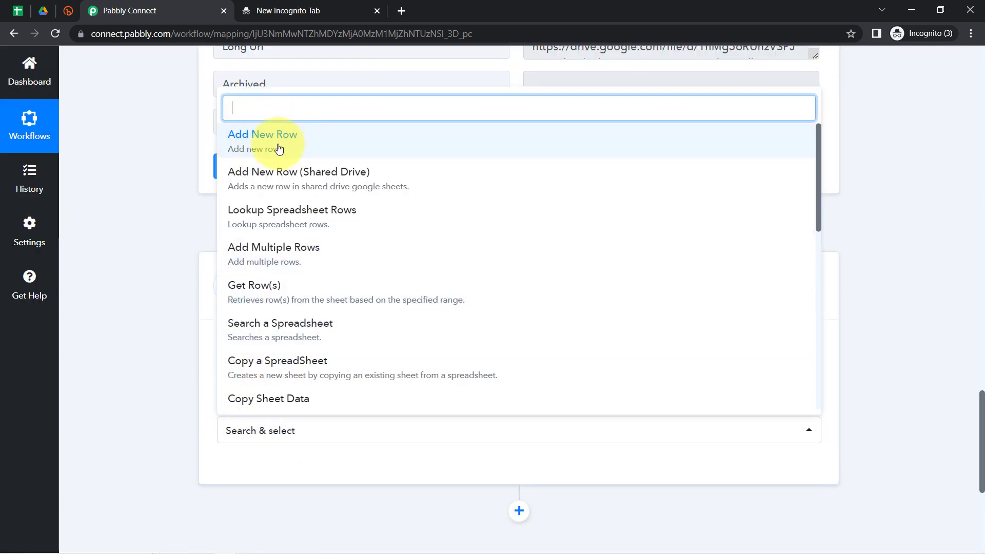
pyautogui.click(236, 147)
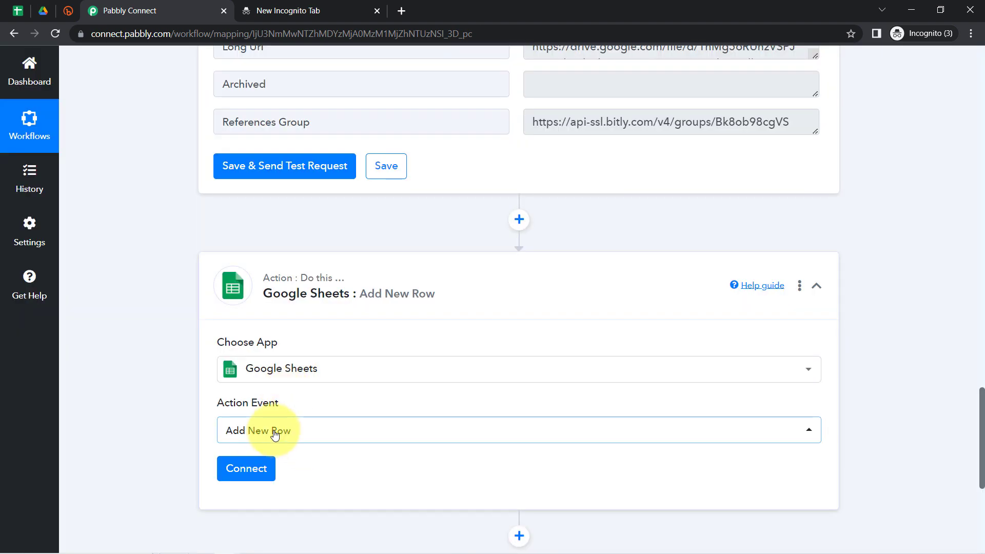
pyautogui.click(248, 468)
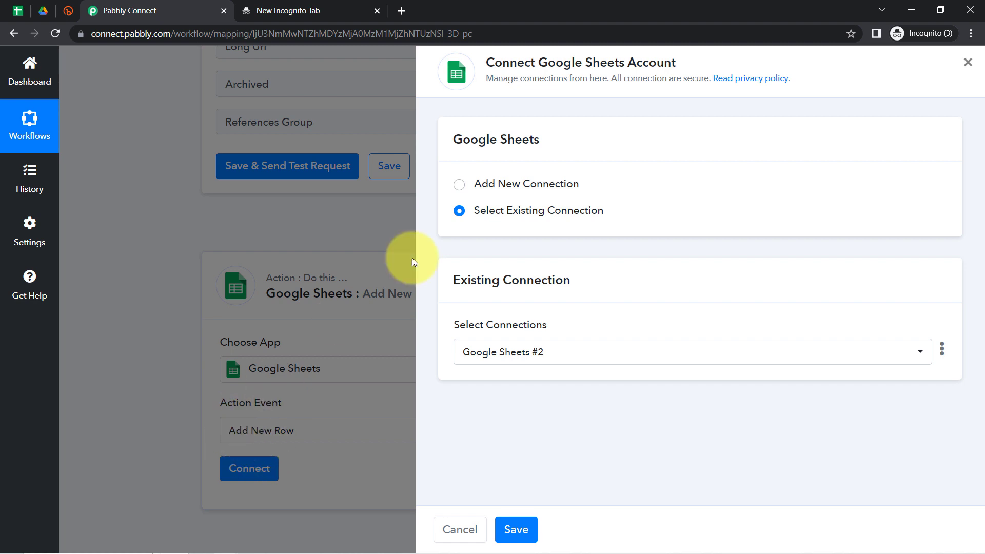
pyautogui.click(512, 188)
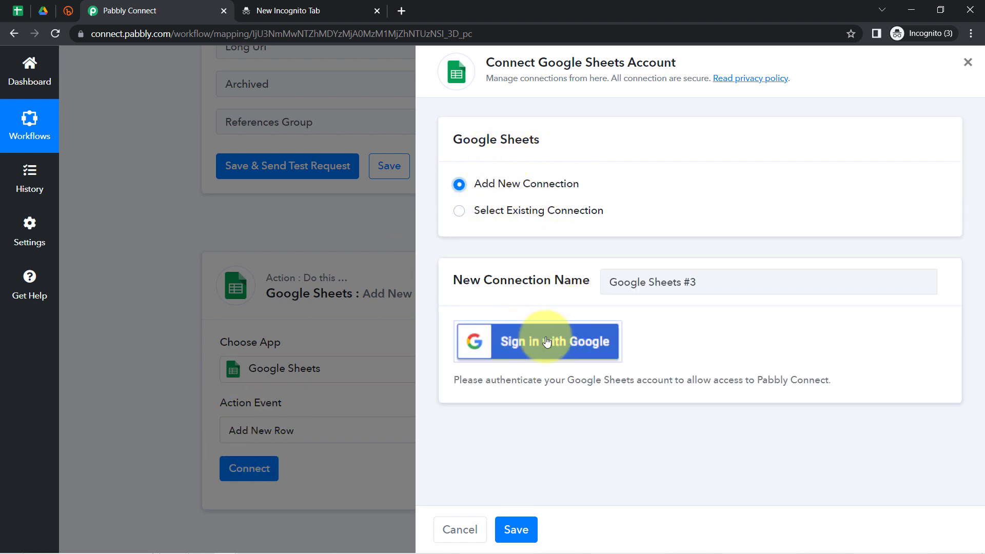
pyautogui.click(502, 212)
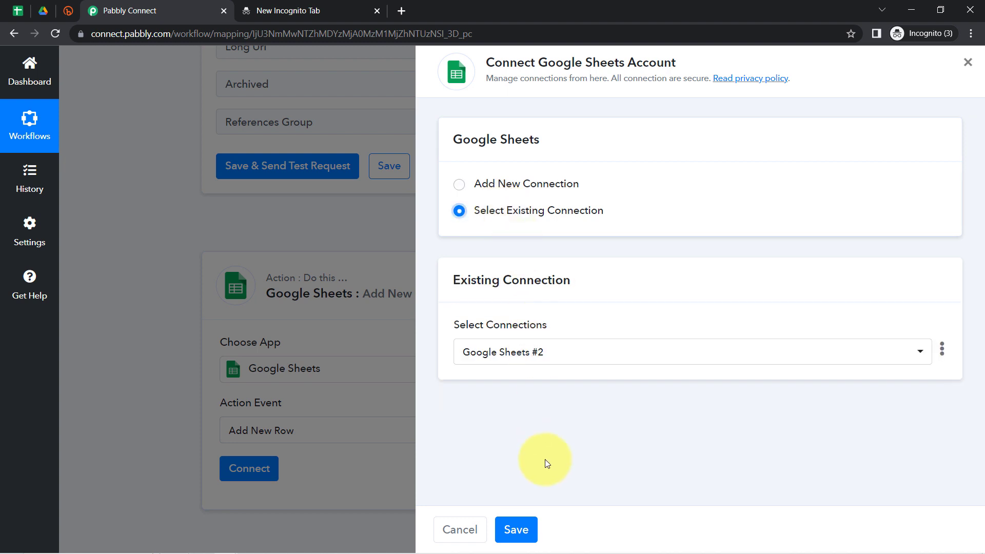
pyautogui.click(517, 530)
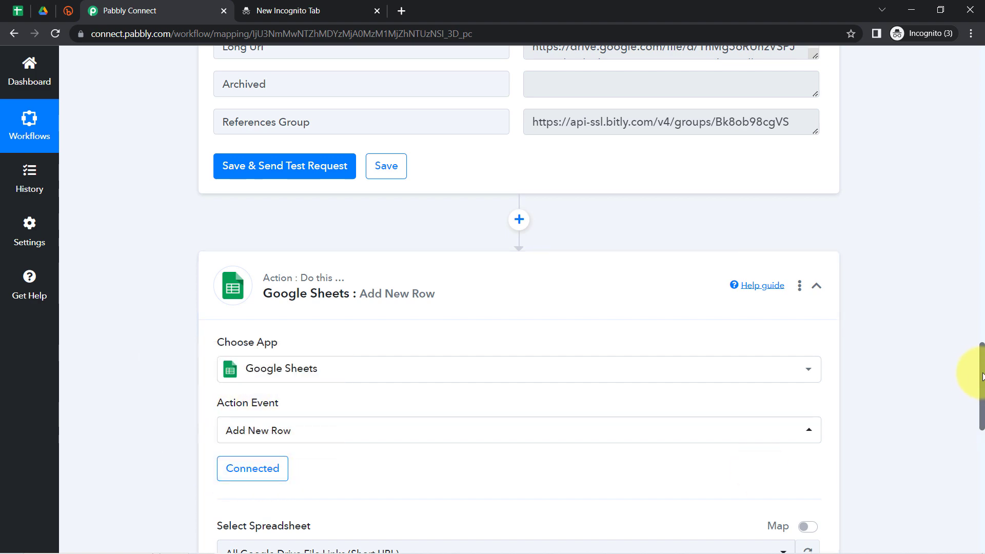
# - Compare the action's selected spreadsheet and sheet with the title and sheet name of the file open in Google Sheets
pyautogui.moveTo(983, 377); pyautogui.dragTo(983, 430)
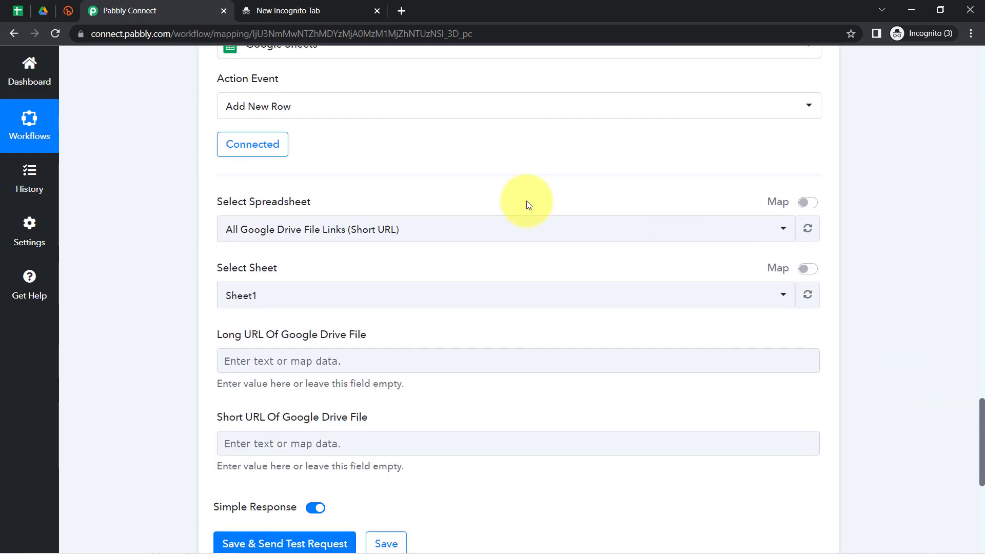
pyautogui.click(257, 209)
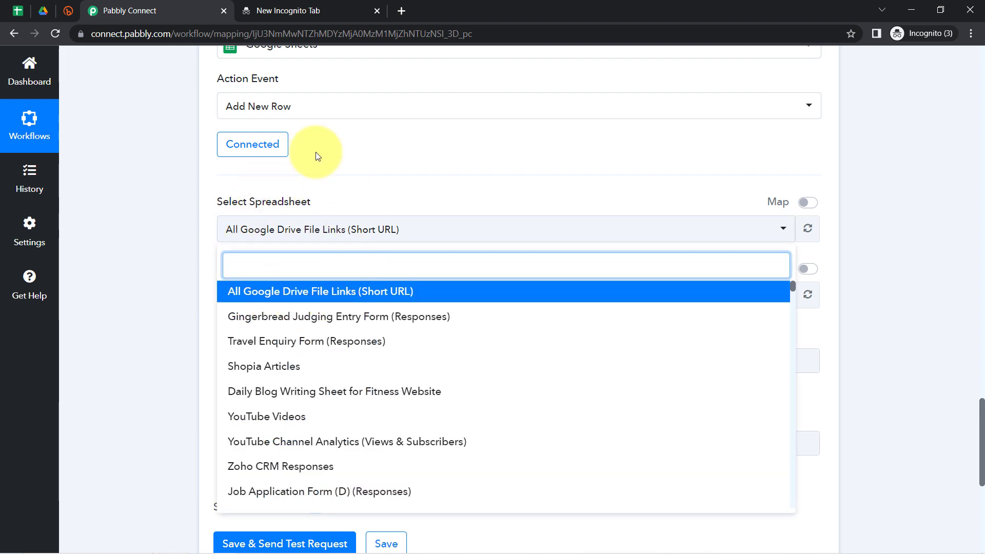
pyautogui.click(176, 197)
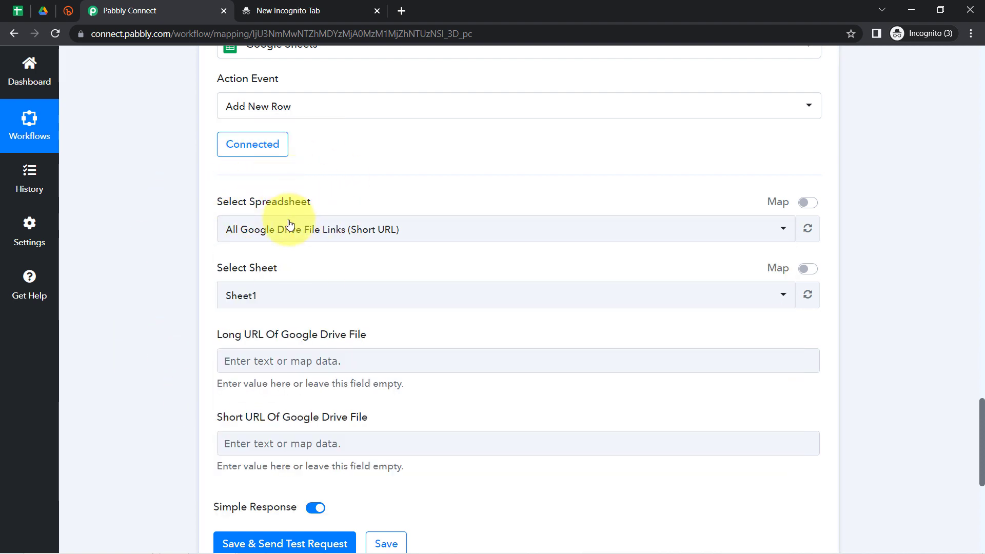
pyautogui.click(43, 10)
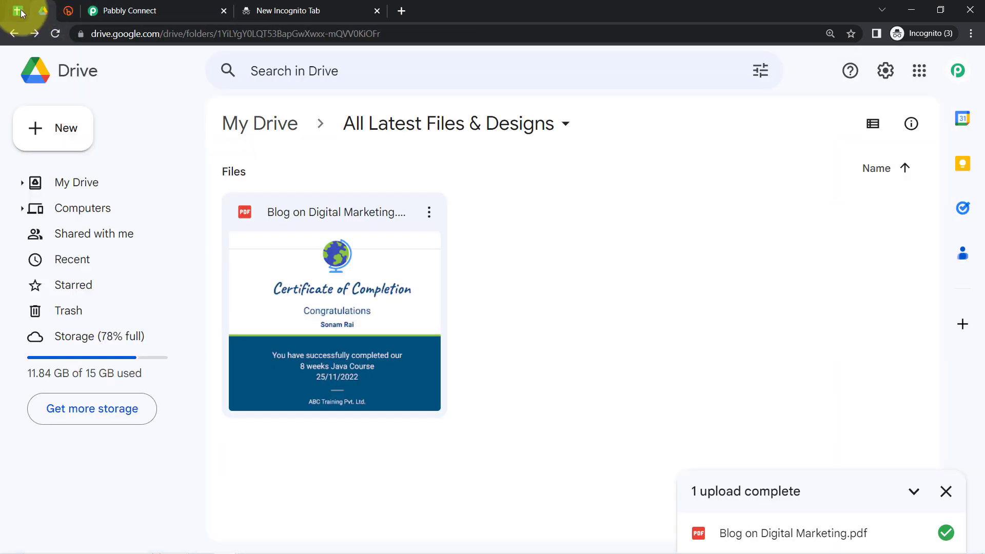
pyautogui.click(19, 11)
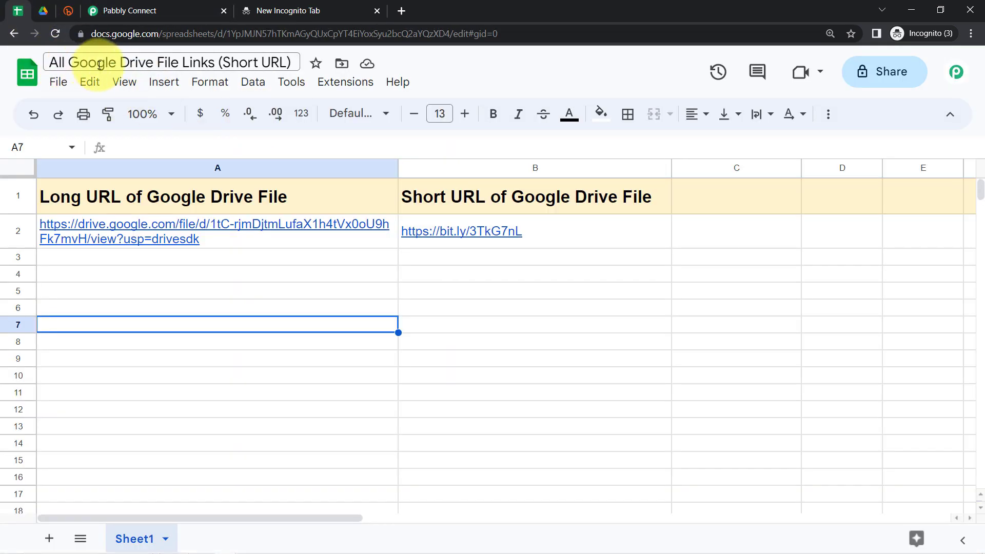
pyautogui.moveTo(58, 62); pyautogui.dragTo(171, 70)
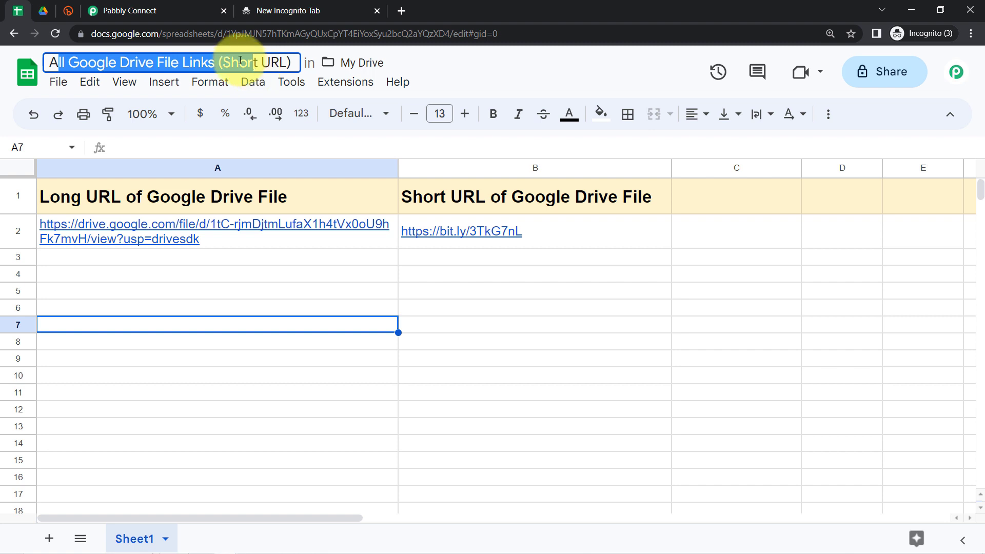
pyautogui.click(164, 8)
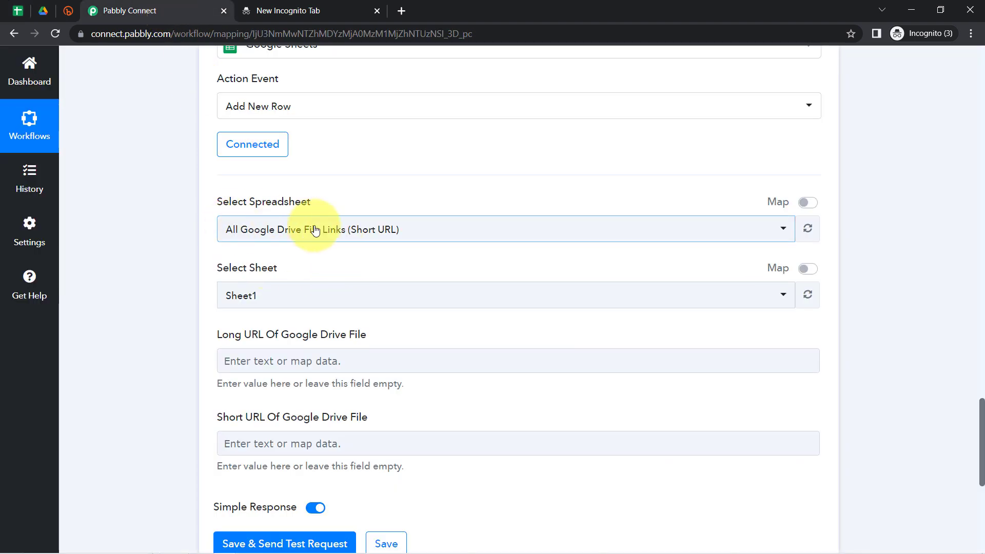
pyautogui.click(258, 235)
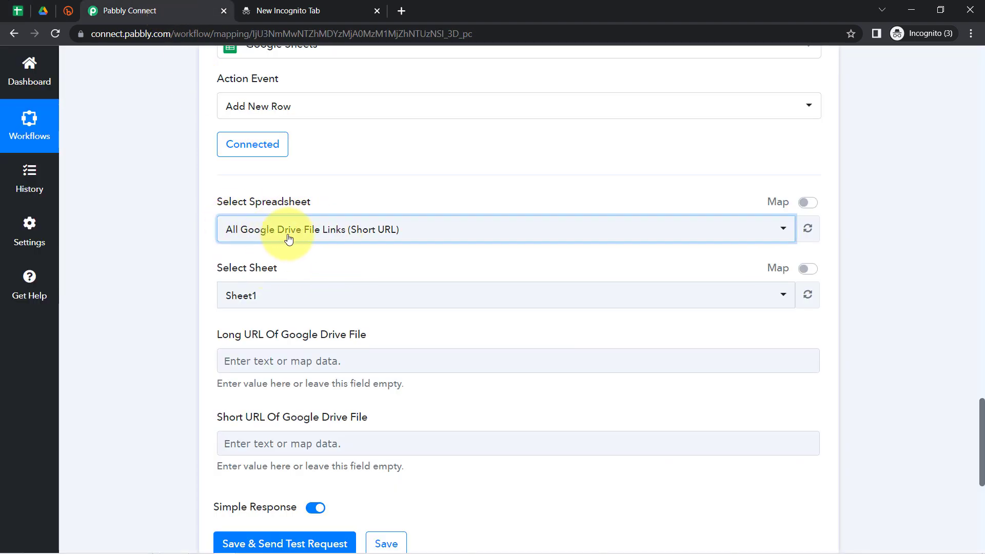
pyautogui.click(171, 233)
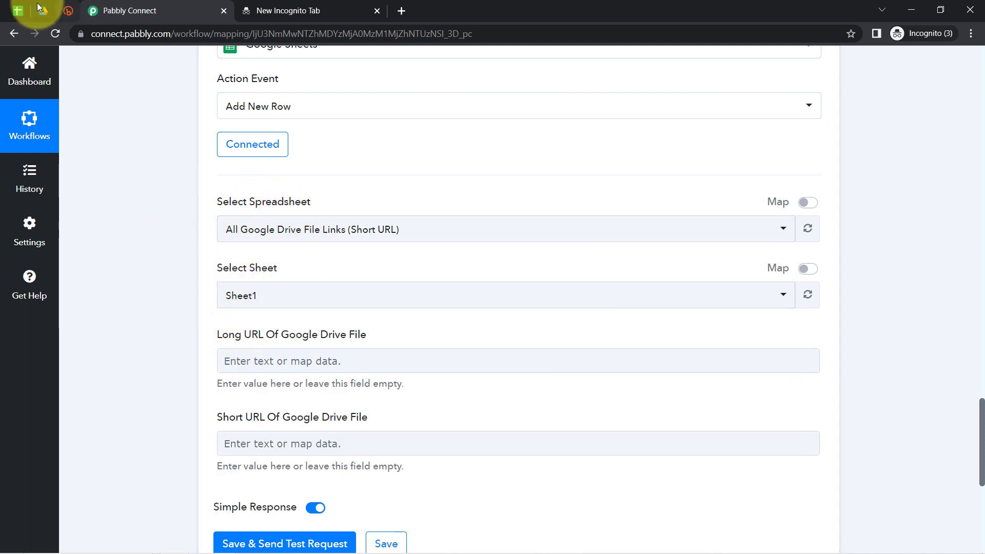
pyautogui.click(19, 11)
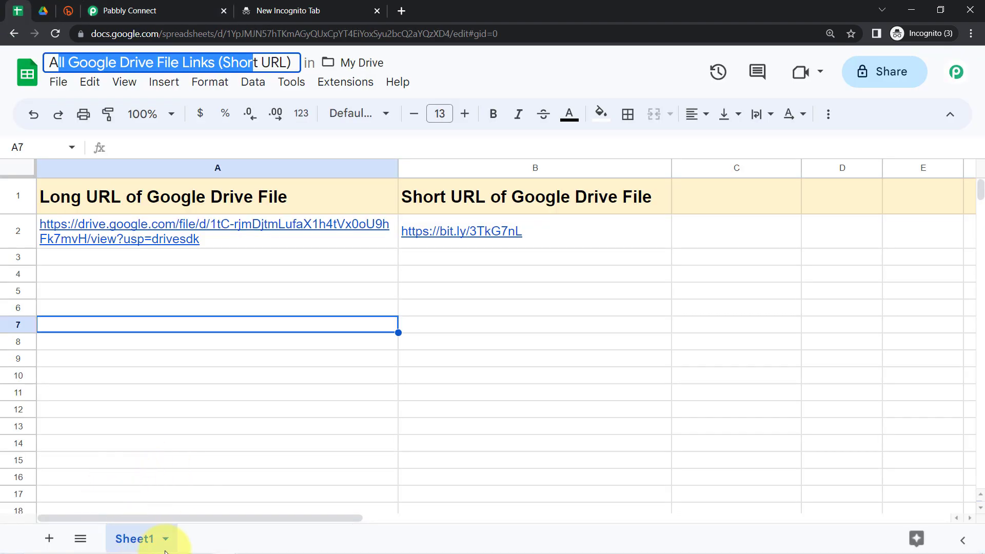
pyautogui.click(128, 10)
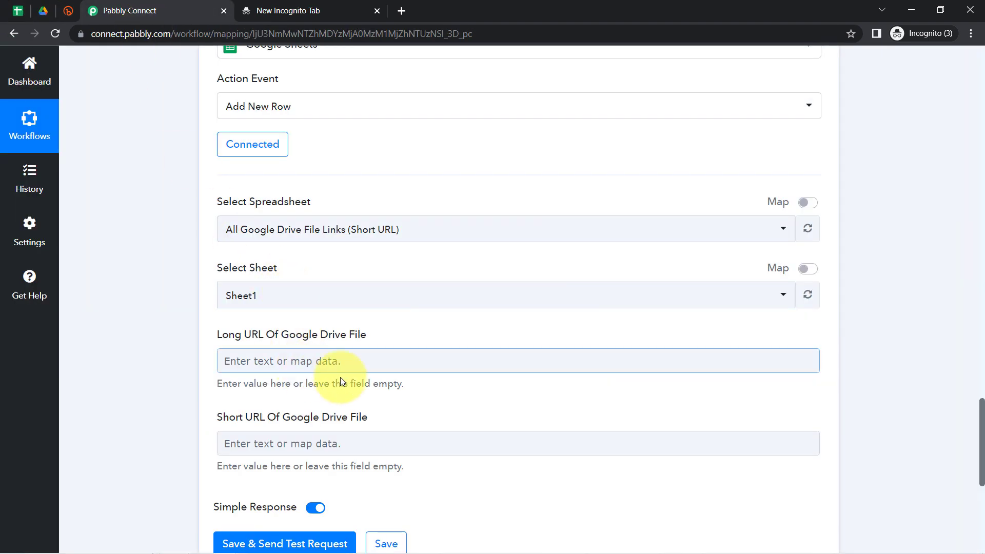
# - Compare the Long URL and Short URL fields of the action with the column headings in the spreadsheet
pyautogui.scroll(-2, 974, 425)
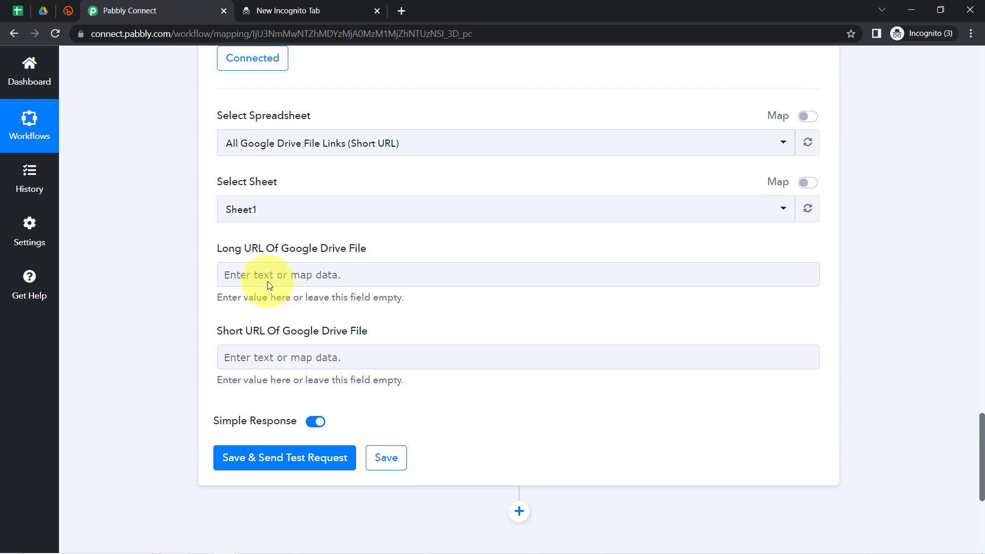
pyautogui.moveTo(217, 248); pyautogui.dragTo(367, 251)
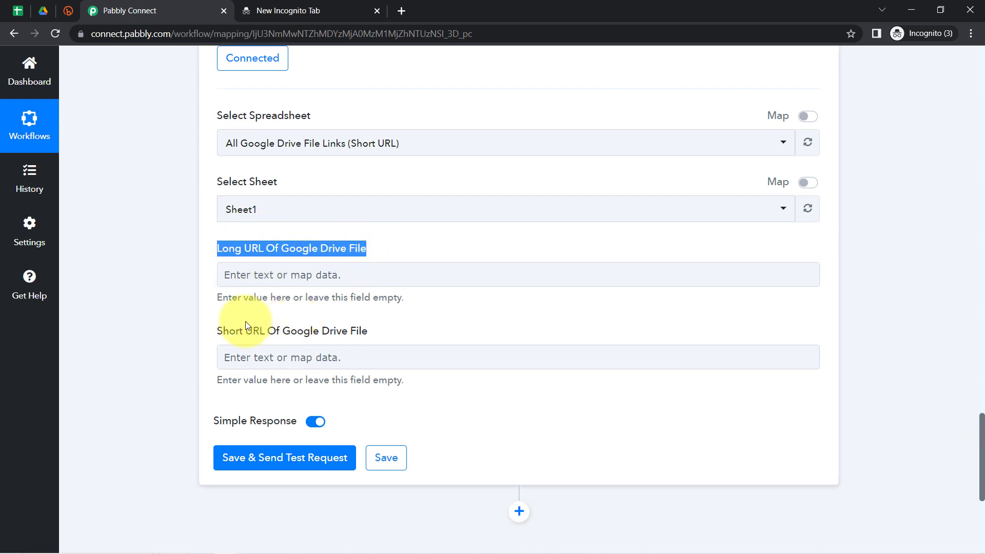
pyautogui.moveTo(236, 333); pyautogui.dragTo(318, 337)
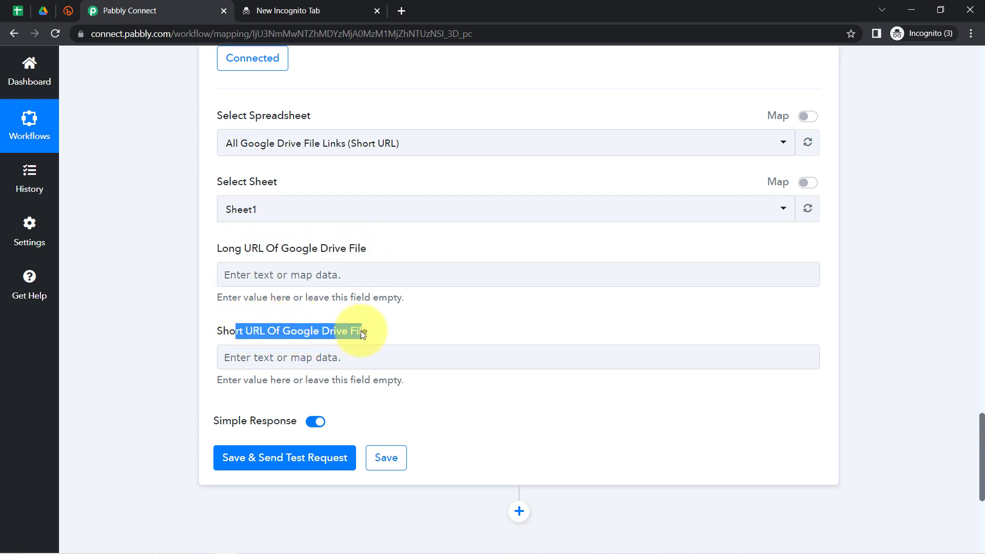
pyautogui.click(27, 8)
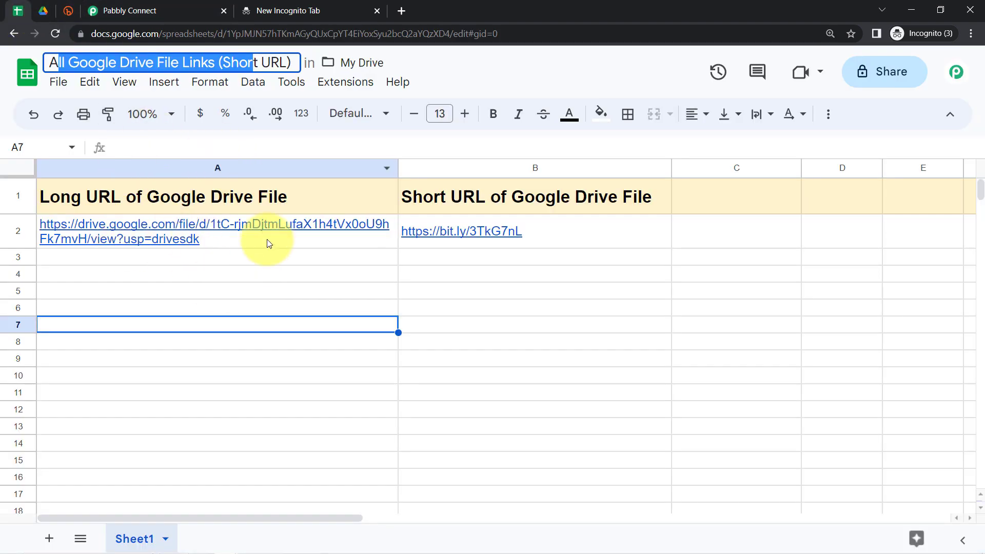
pyautogui.click(276, 171)
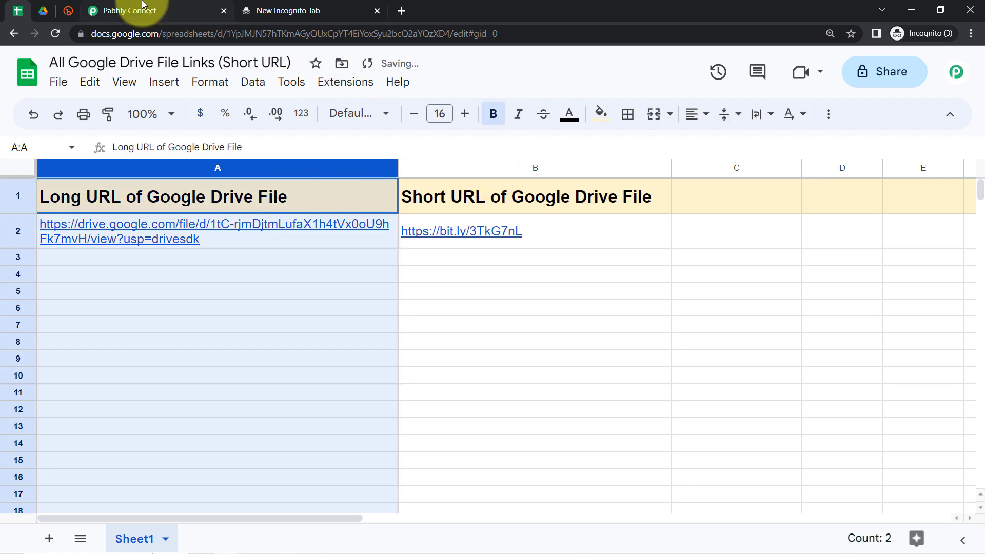
pyautogui.click(159, 10)
# - Map the Long URL Of Google Drive File field to AlternateLink from the Google Drive trigger step
pyautogui.click(226, 275)
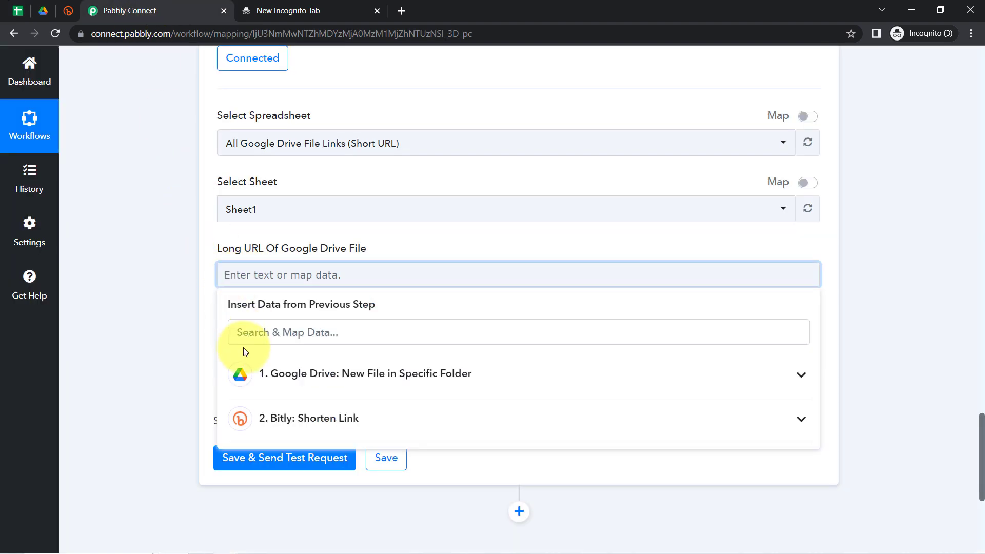
pyautogui.click(235, 500)
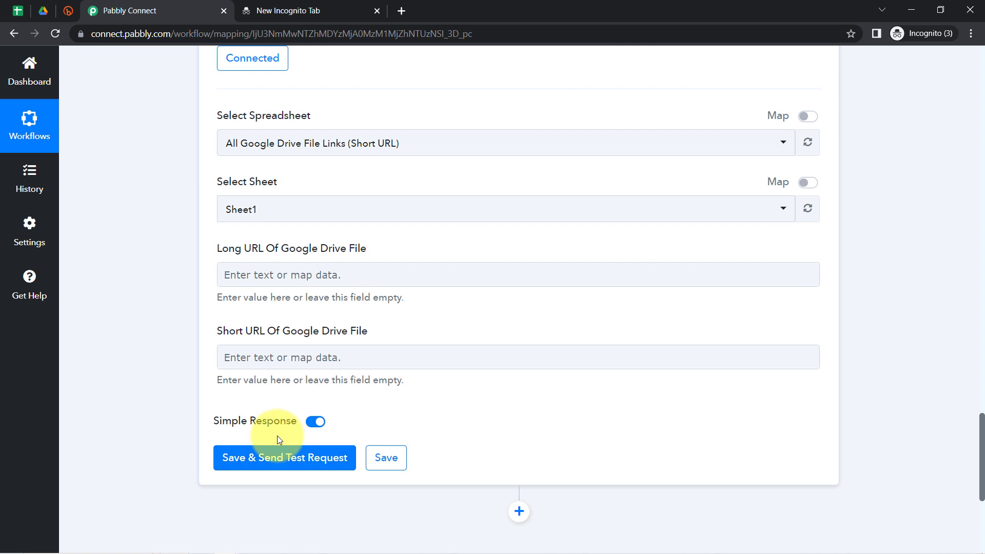
pyautogui.moveTo(981, 435); pyautogui.dragTo(981, 452)
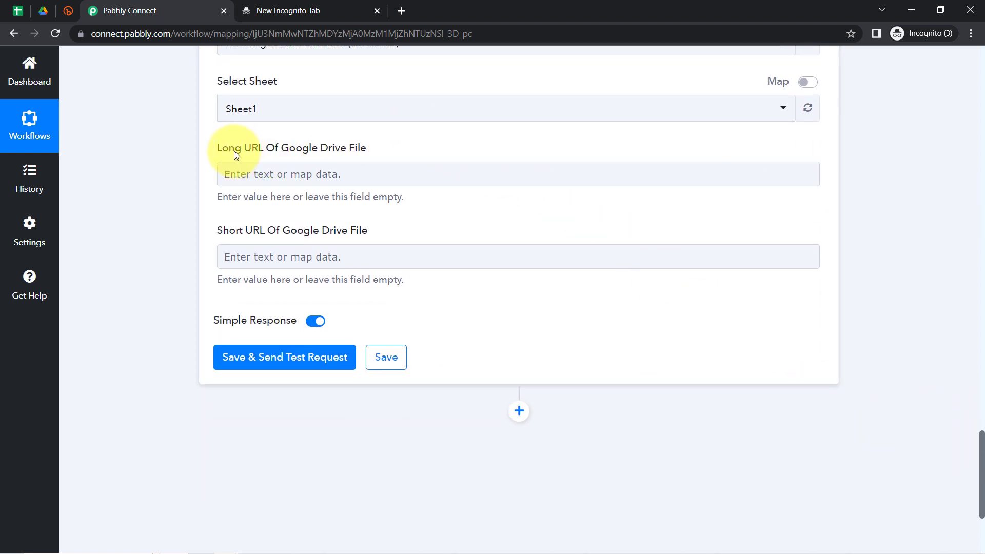
pyautogui.moveTo(235, 148); pyautogui.dragTo(324, 155)
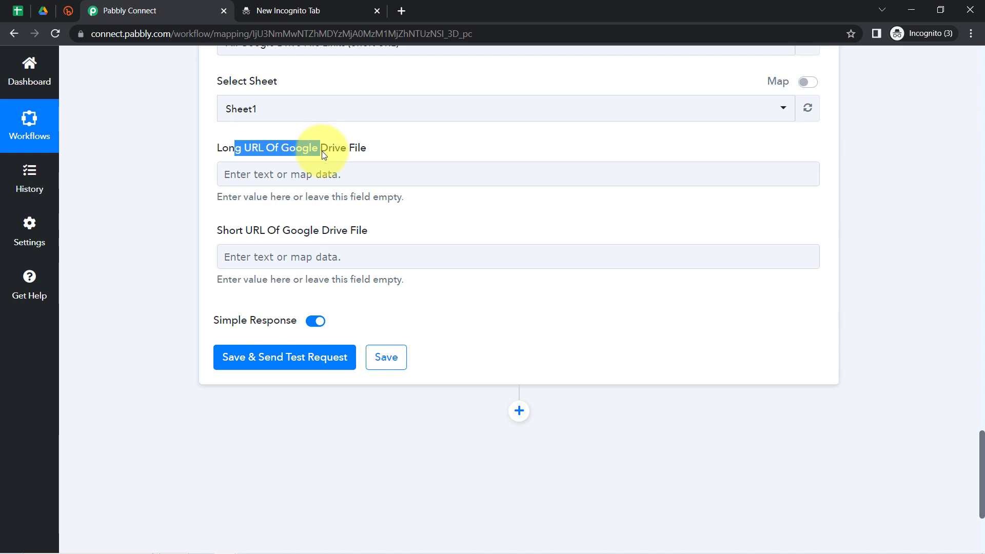
pyautogui.click(300, 176)
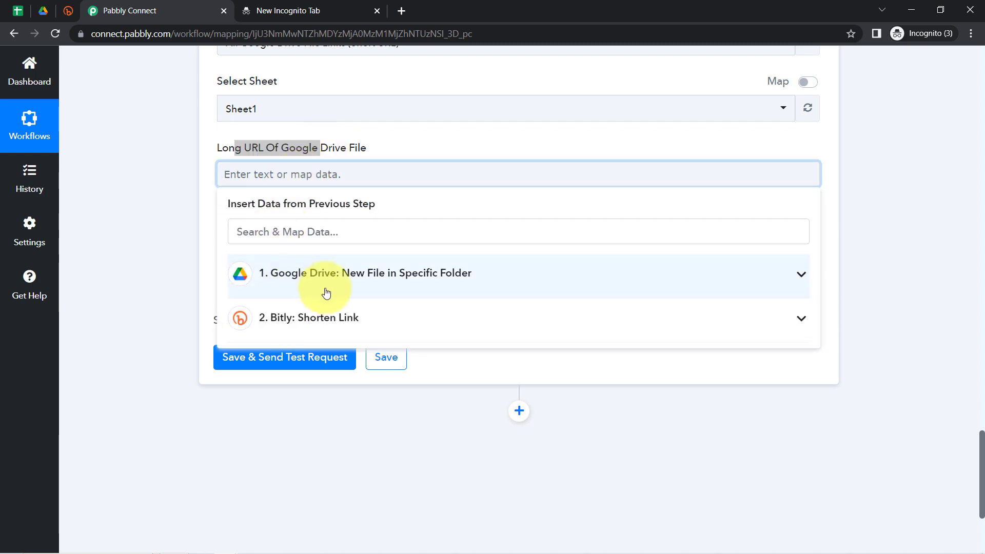
pyautogui.click(323, 281)
pyautogui.moveTo(817, 258); pyautogui.dragTo(787, 513)
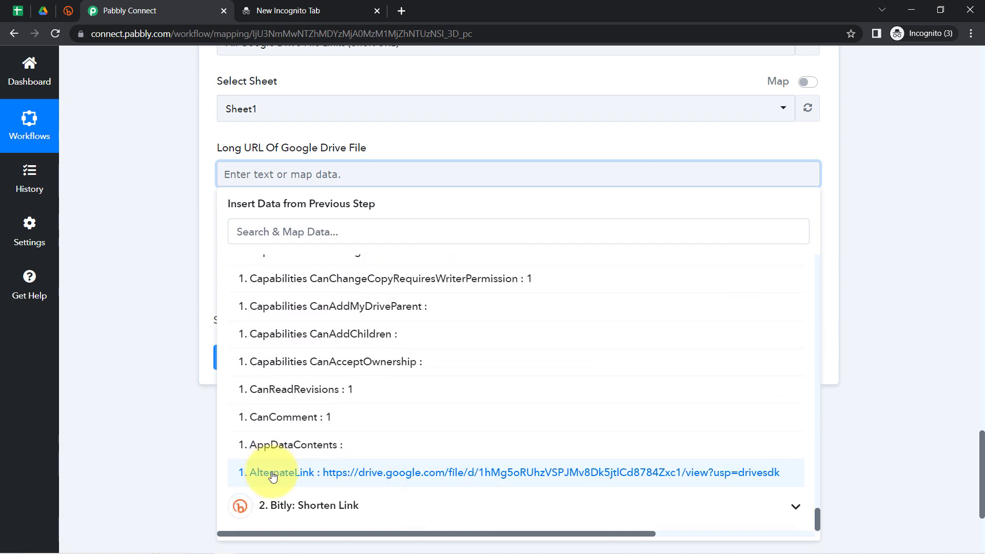
pyautogui.click(253, 472)
pyautogui.click(137, 177)
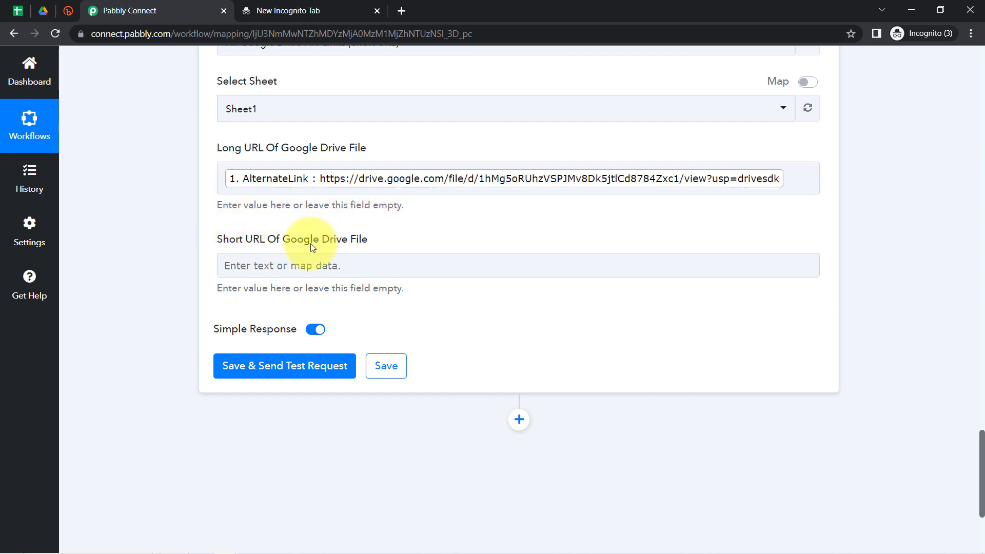
# - Map the Short URL Of Google Drive File field to the Link value from the Bitly Shorten Link step
pyautogui.click(243, 264)
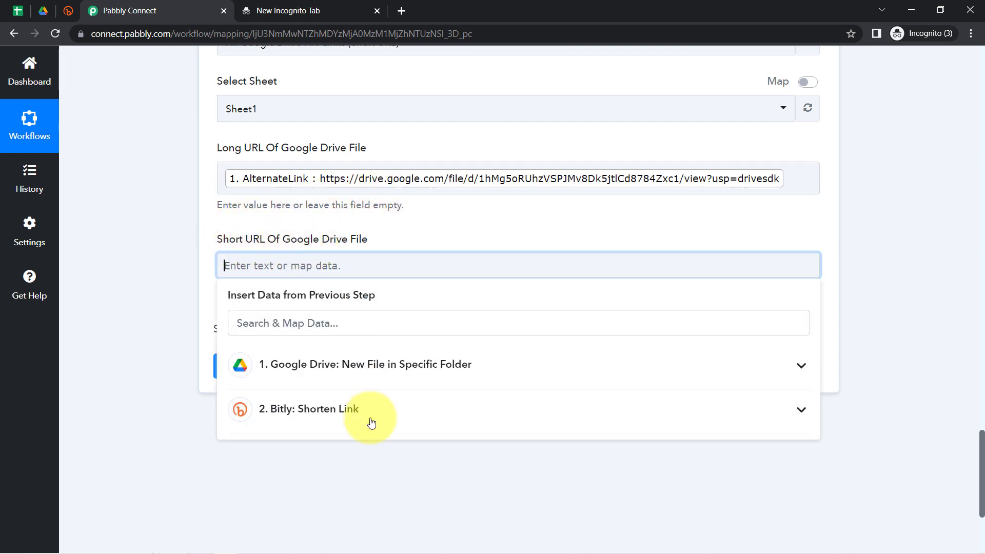
pyautogui.click(298, 410)
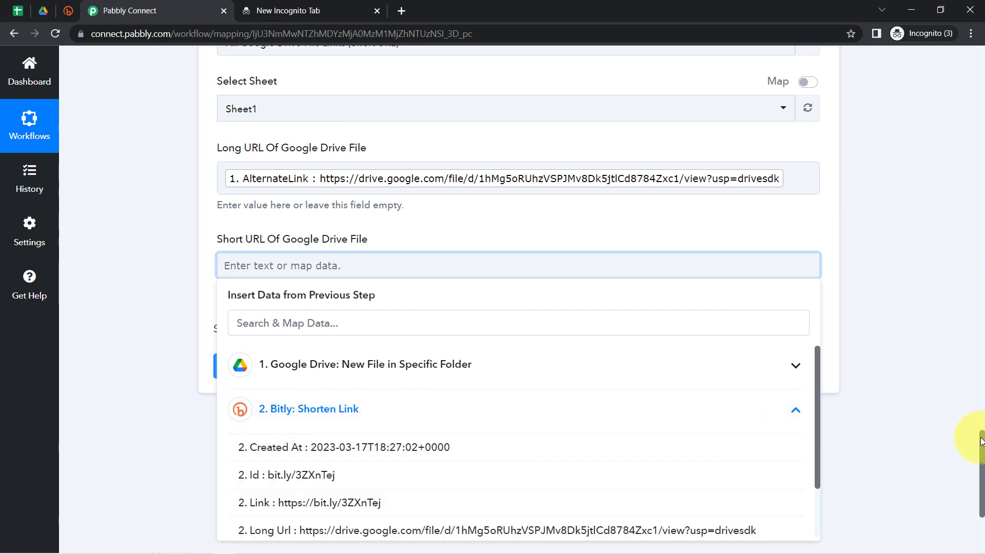
pyautogui.scroll(-3, 968, 519)
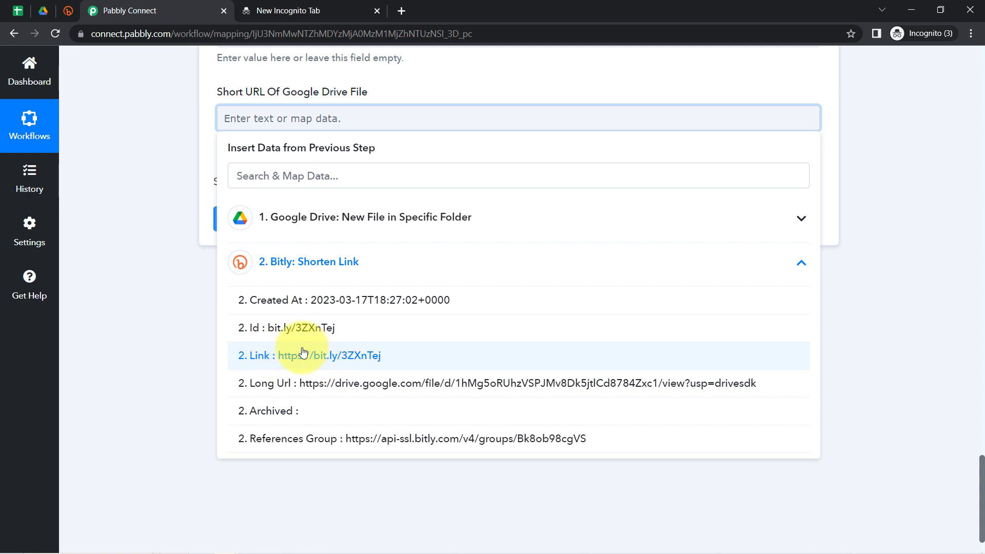
pyautogui.click(313, 362)
pyautogui.click(133, 155)
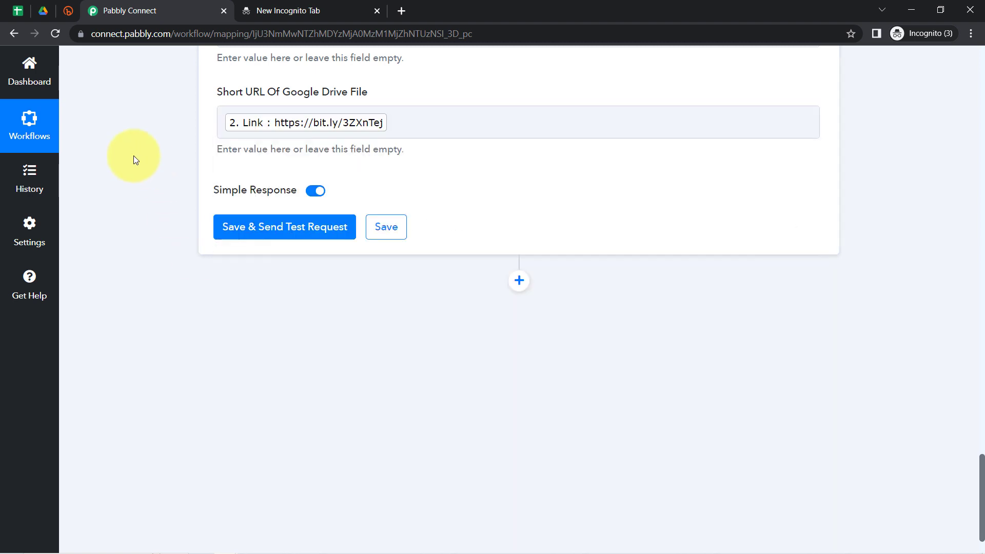
# - Save the Google Sheets step with a test request and check the spreadsheet for the added row
pyautogui.click(254, 227)
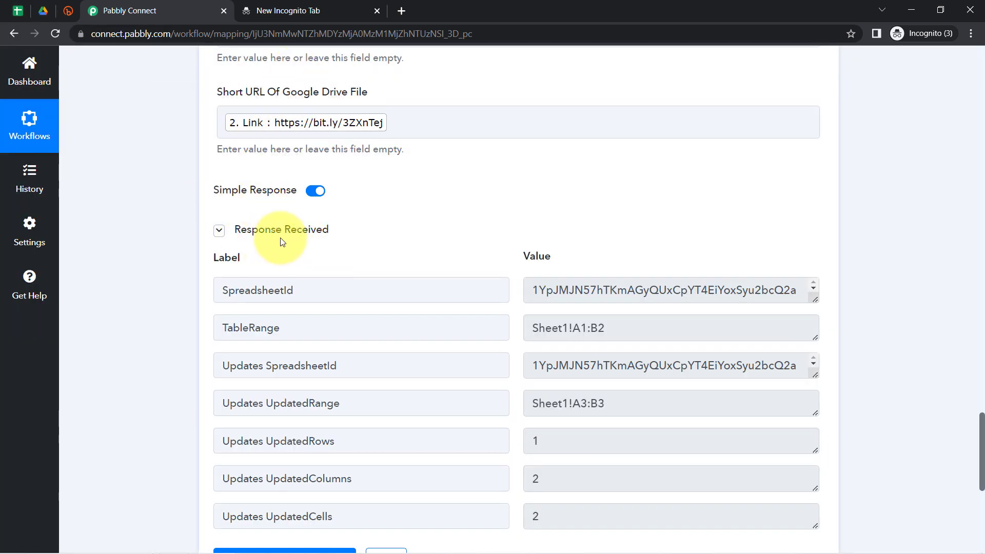
pyautogui.click(15, 11)
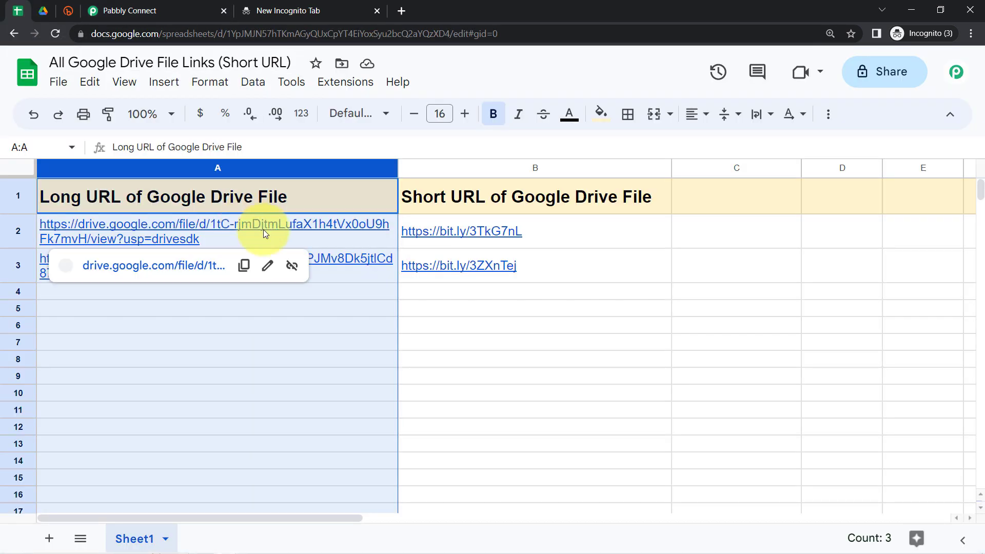
# - Examine the long and short URL cells in row 3 of the spreadsheet against their column headings
pyautogui.click(562, 330)
pyautogui.click(241, 270)
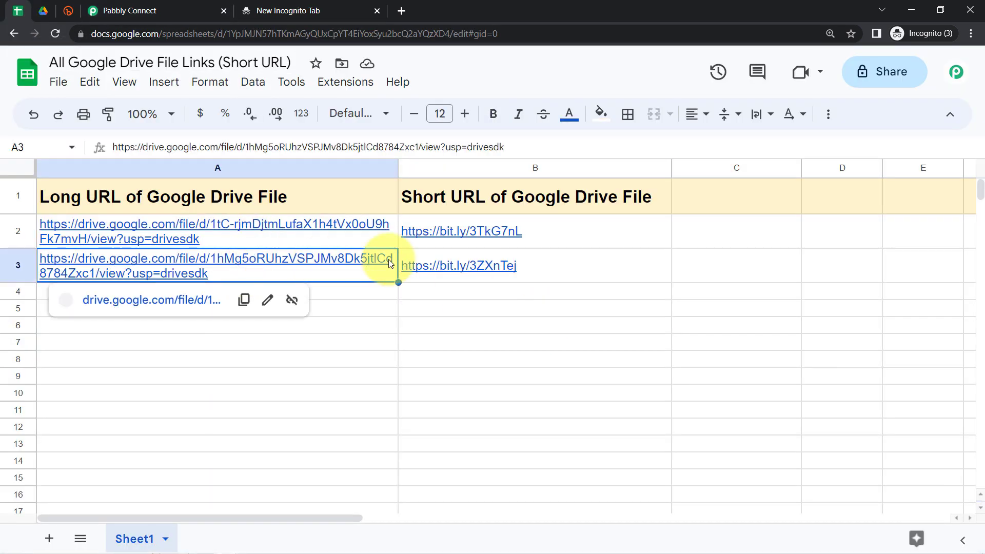
pyautogui.click(506, 267)
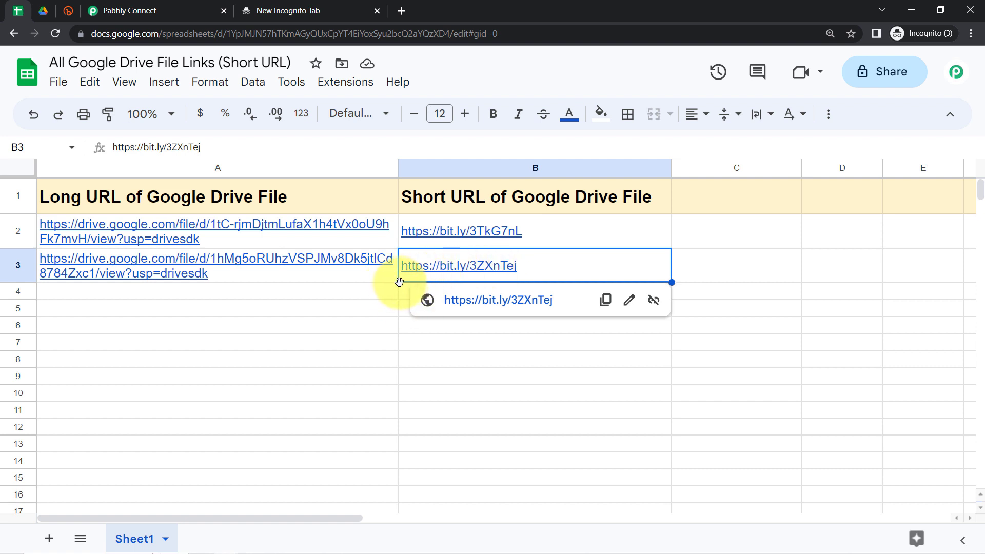
pyautogui.click(418, 292)
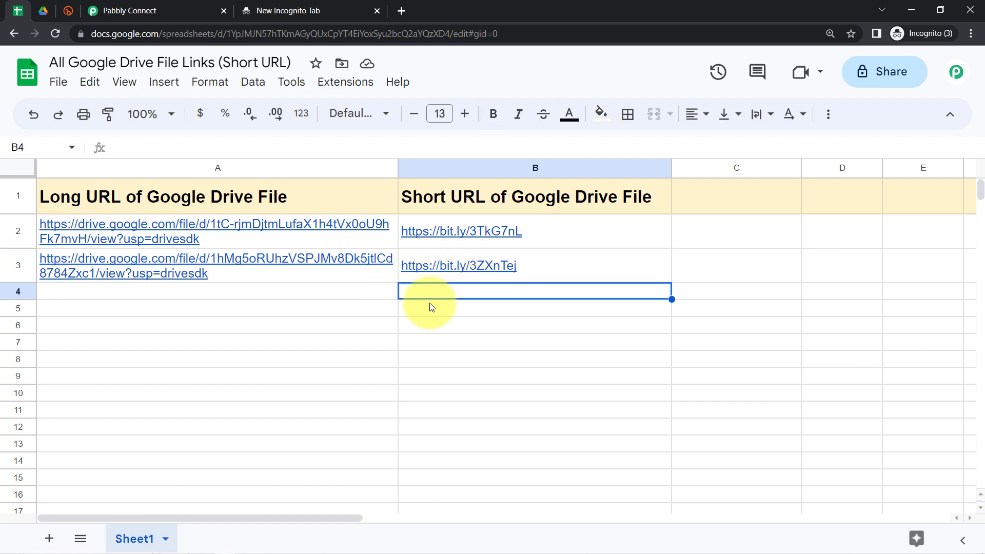
pyautogui.click(81, 194)
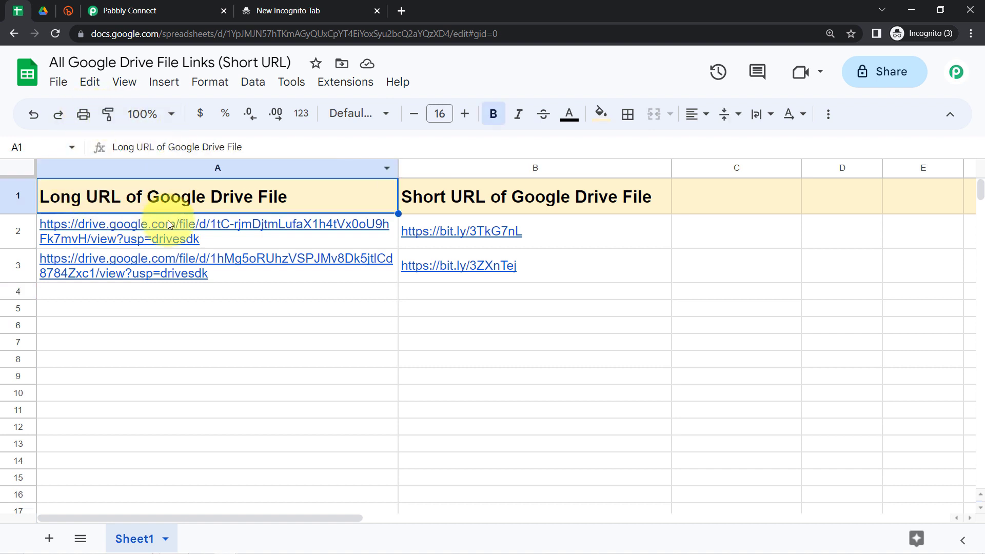
pyautogui.click(454, 194)
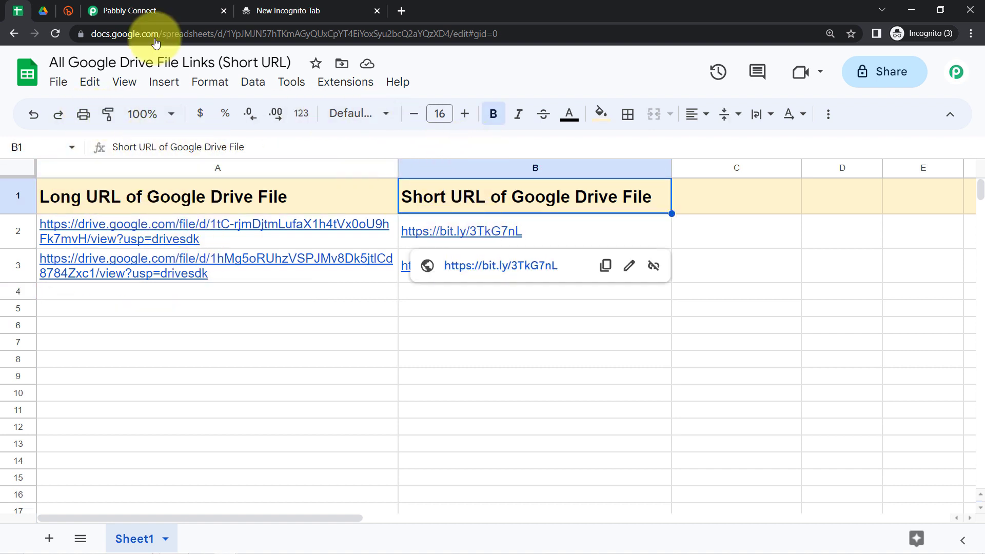
# - Switch to the Pabbly Connect workflow and collapse the Google Drive, Bitly and Google Sheets steps to review the whole sequence
pyautogui.click(145, 11)
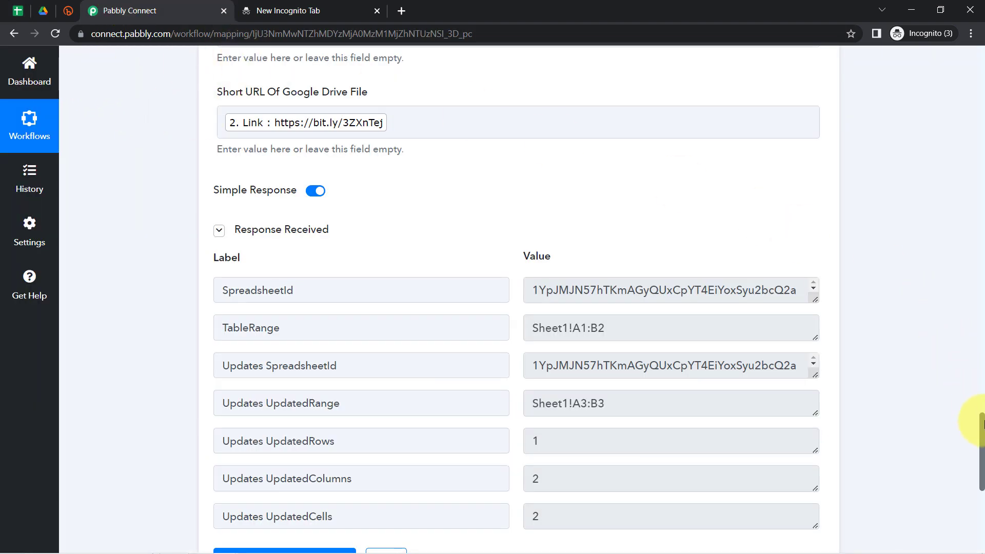
pyautogui.moveTo(981, 430); pyautogui.dragTo(981, 30)
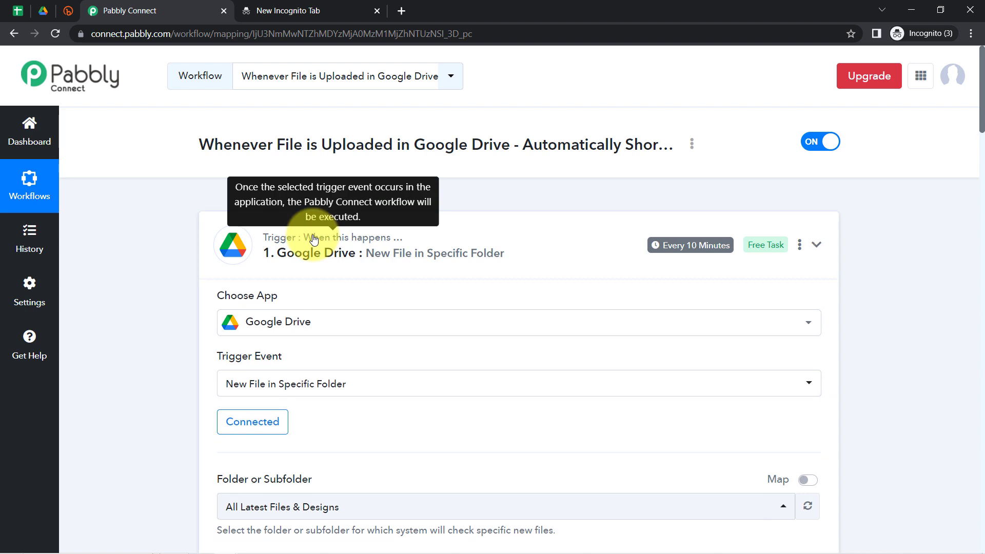
pyautogui.click(318, 264)
pyautogui.click(325, 373)
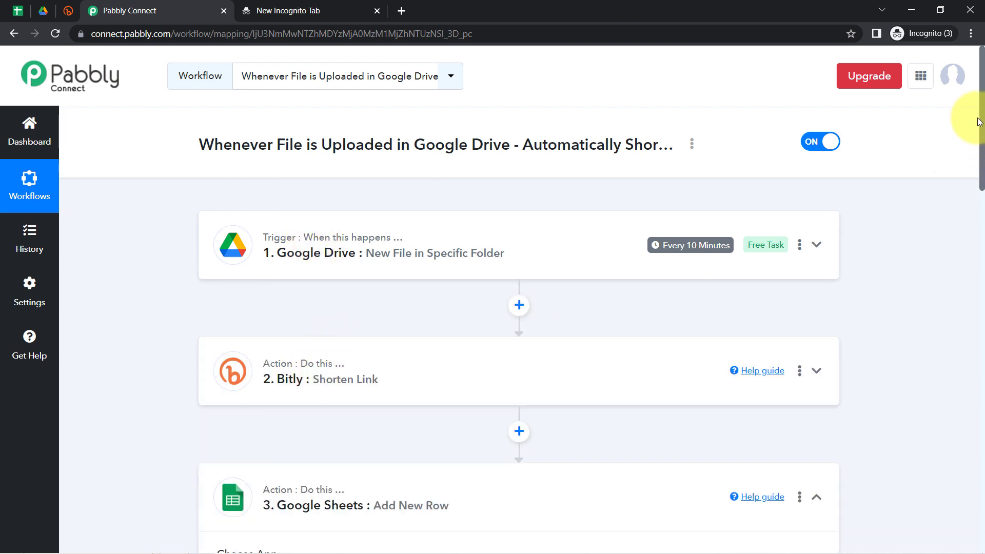
pyautogui.moveTo(981, 127); pyautogui.dragTo(982, 176)
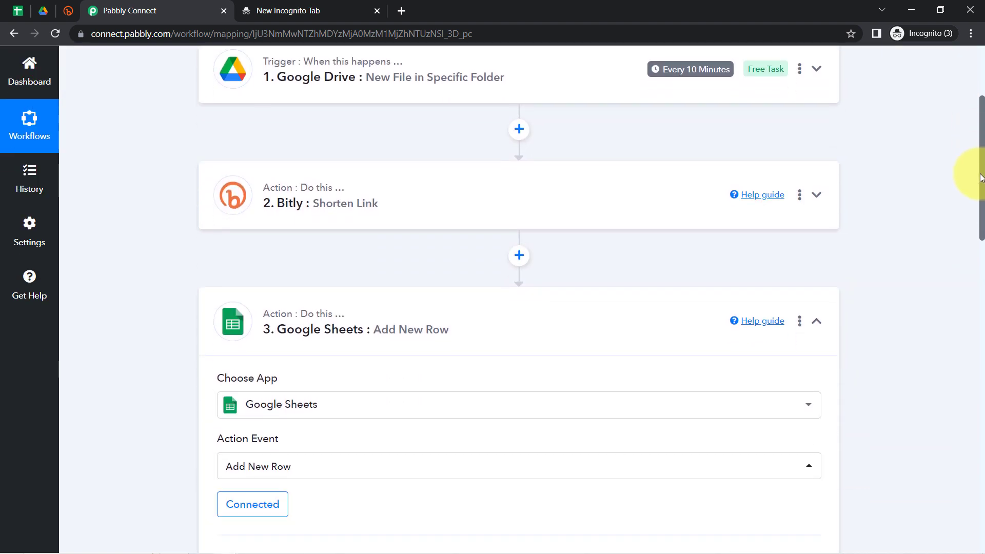
pyautogui.click(408, 329)
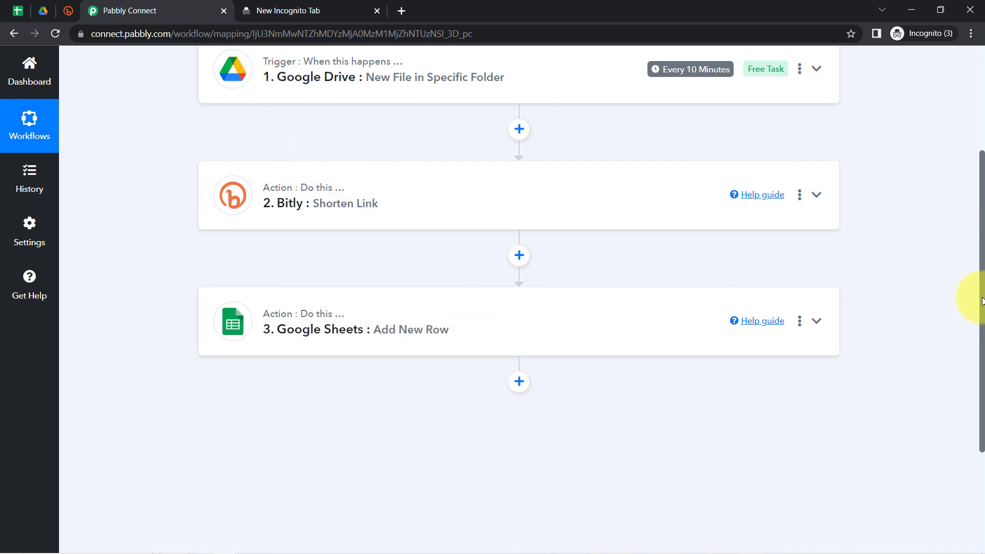
pyautogui.moveTo(982, 301); pyautogui.dragTo(979, 180)
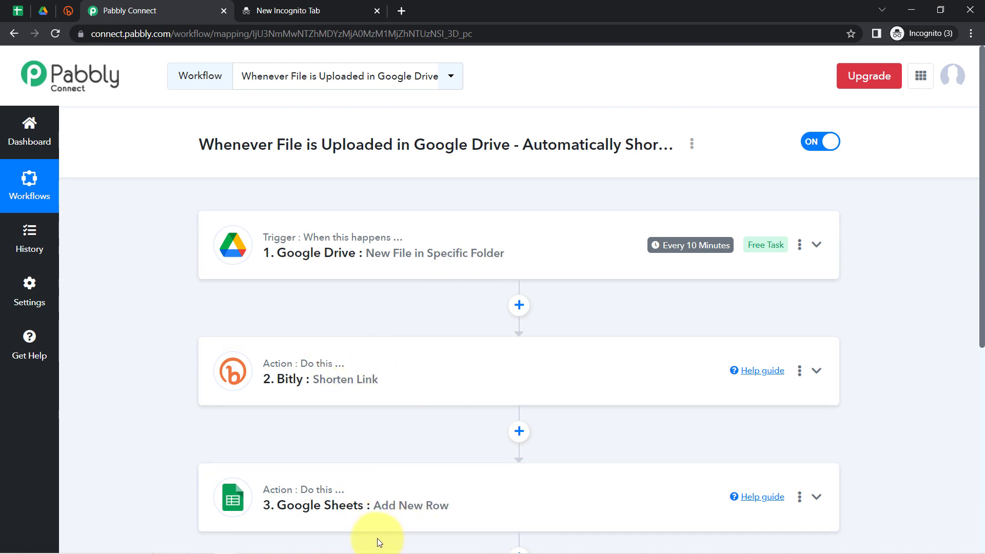
# - Switch to Google Drive and upload the Course Completion Certificate PDF into the All Latest Files & Designs folder
pyautogui.click(43, 10)
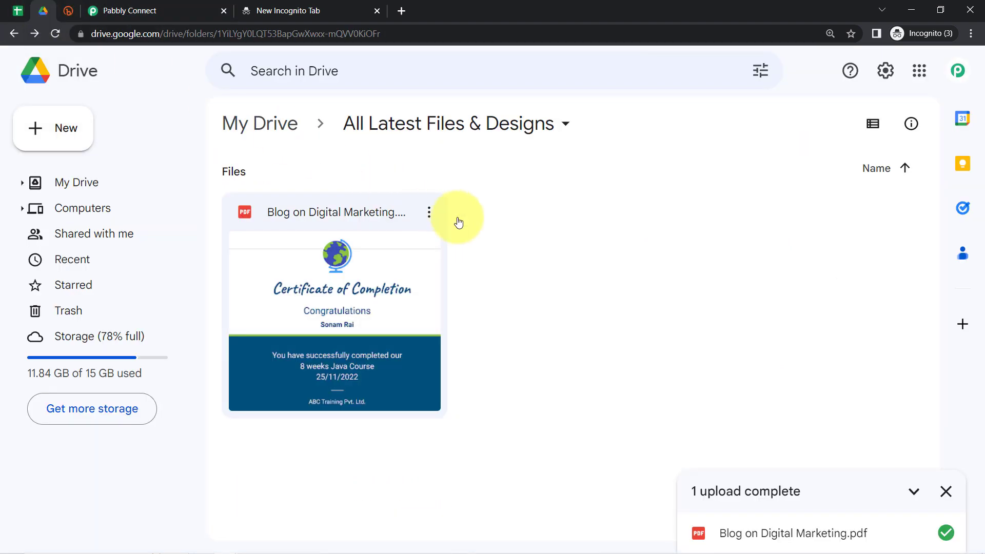
pyautogui.click(590, 312)
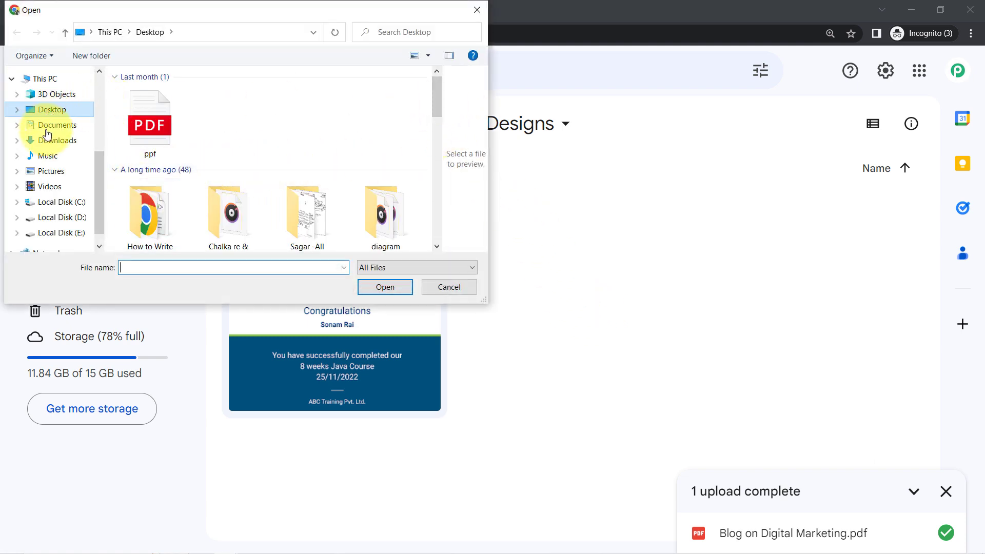
pyautogui.click(61, 117)
pyautogui.click(209, 187)
pyautogui.click(380, 285)
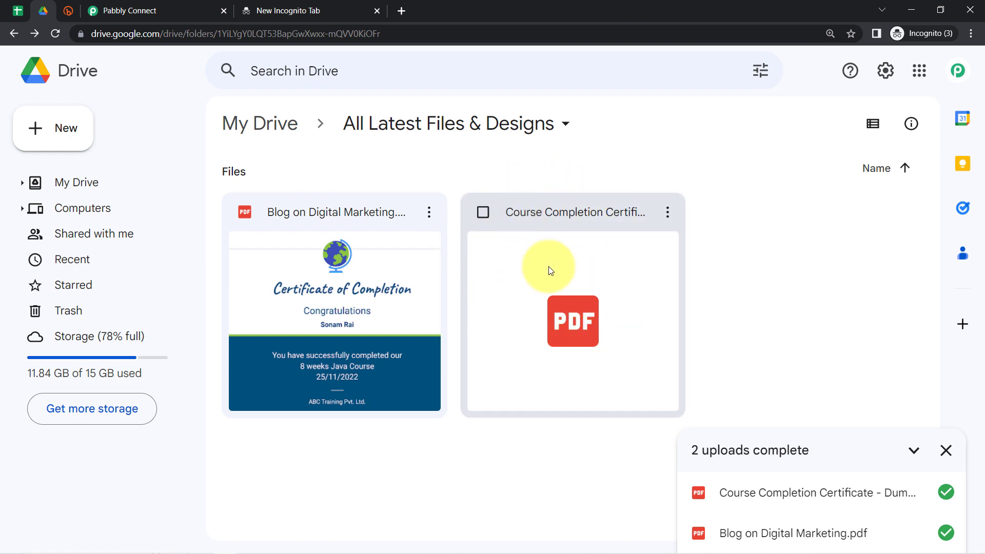
# - Check the spreadsheet for a new row and the Google Drive trigger's polling interval in Pabbly Connect
pyautogui.click(15, 11)
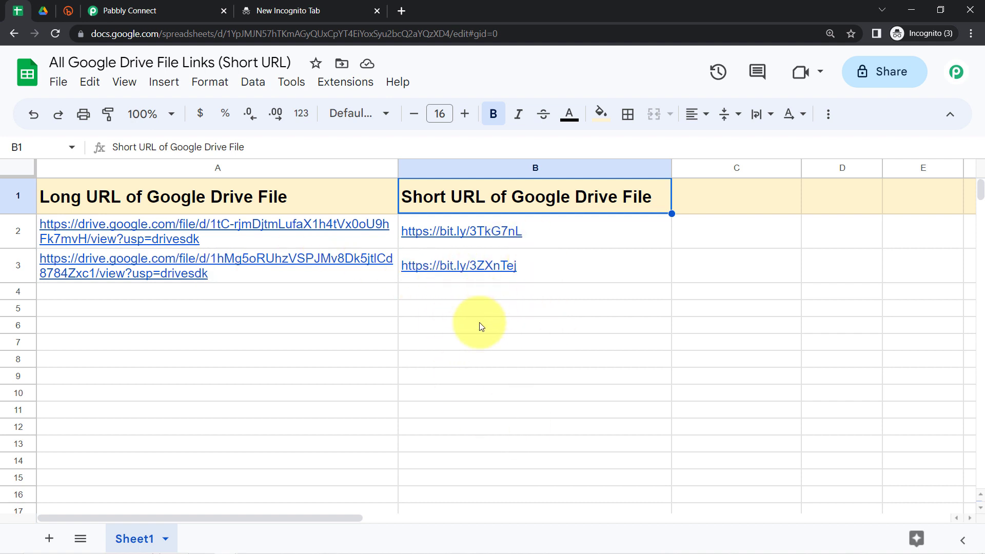
pyautogui.click(736, 494)
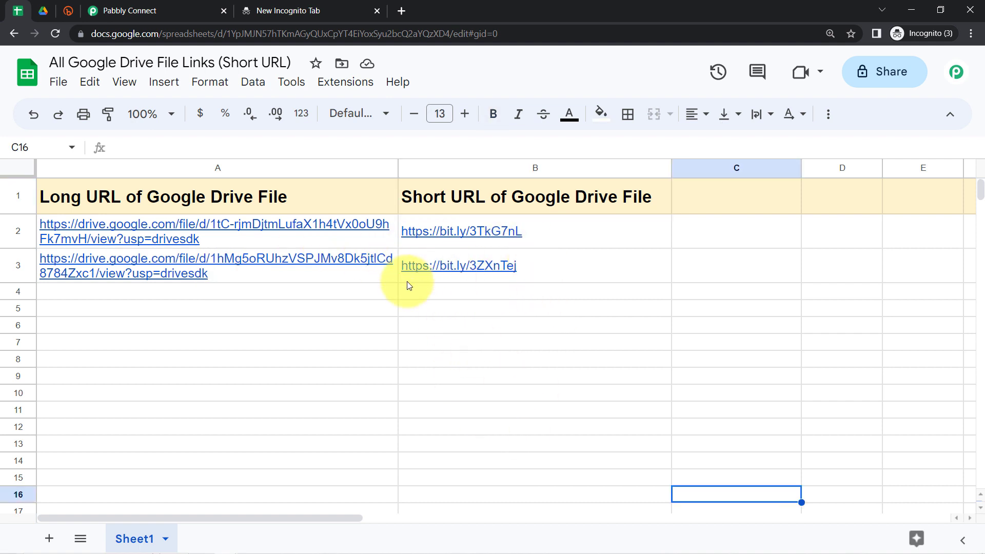
pyautogui.click(90, 11)
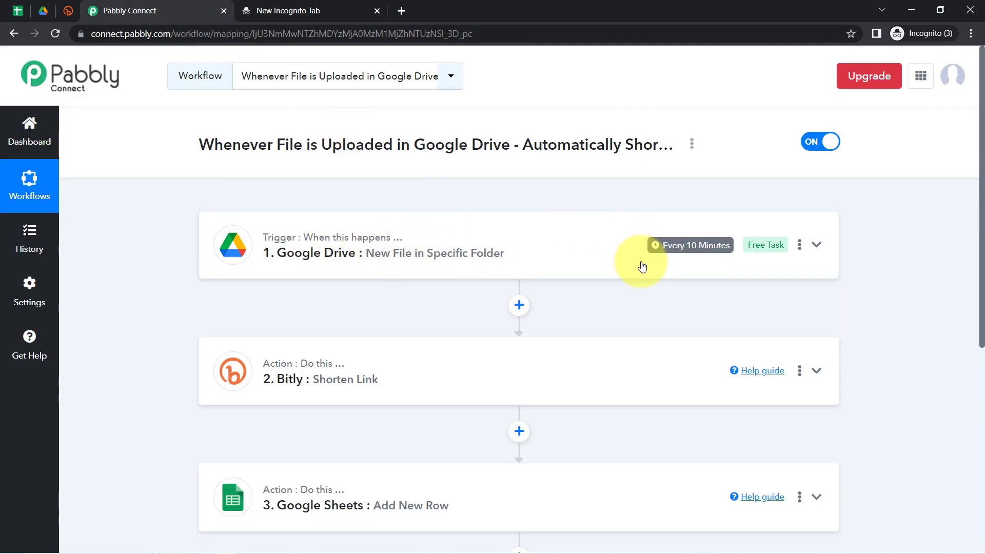
pyautogui.moveTo(695, 245)
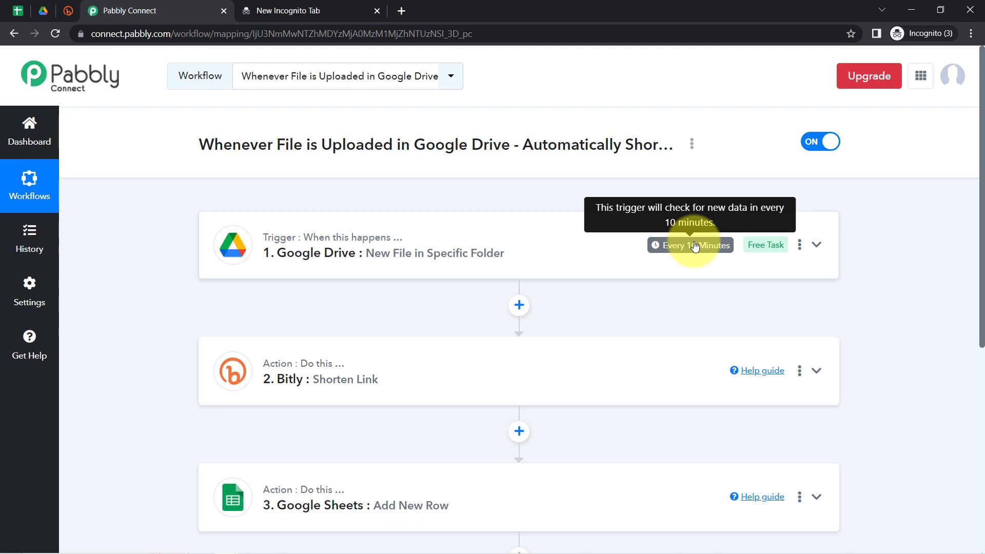
# - Inspect the long and short links in row 4 of the spreadsheet, and return to the Pabbly Connect workflow
pyautogui.click(18, 10)
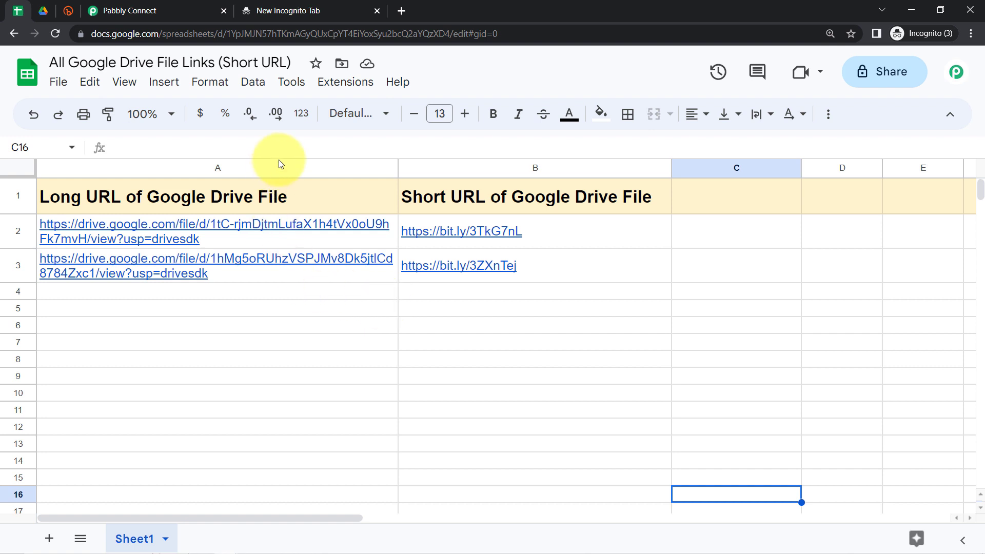
pyautogui.moveTo(260, 261)
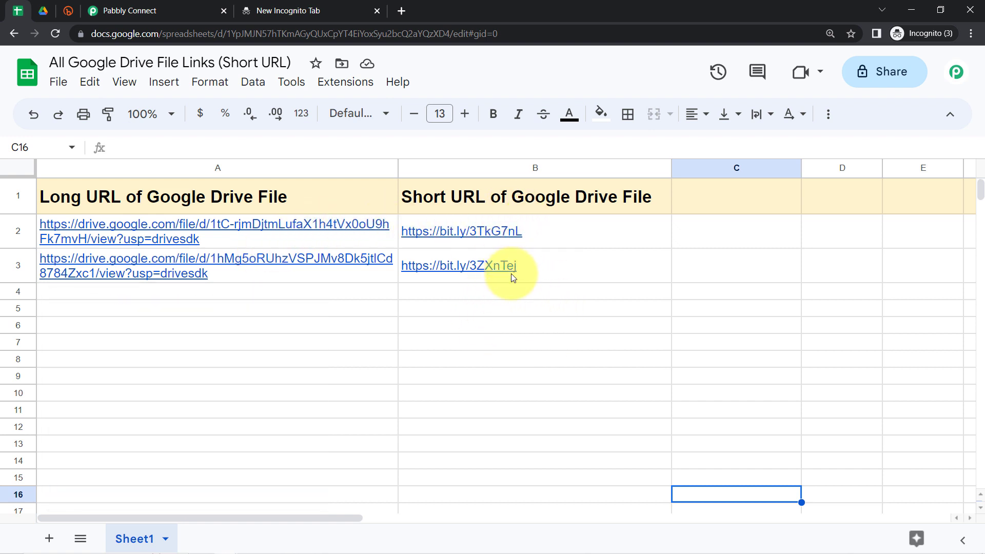
pyautogui.moveTo(513, 277)
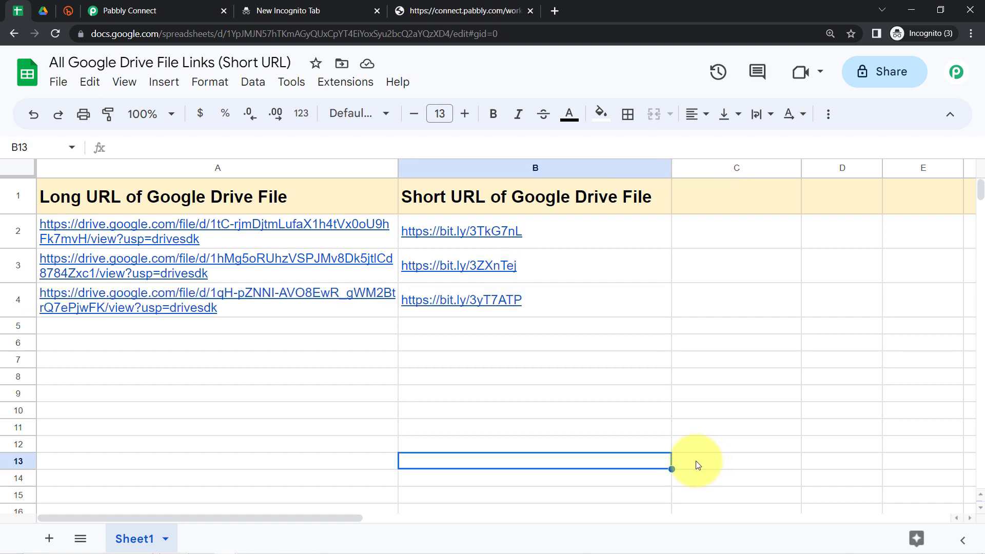
pyautogui.click(386, 297)
pyautogui.click(533, 295)
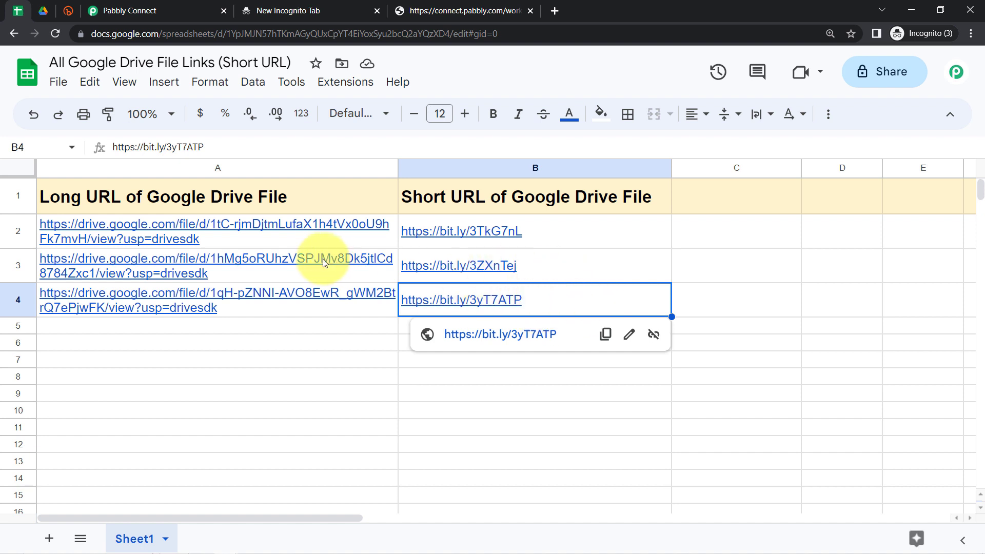
pyautogui.click(292, 295)
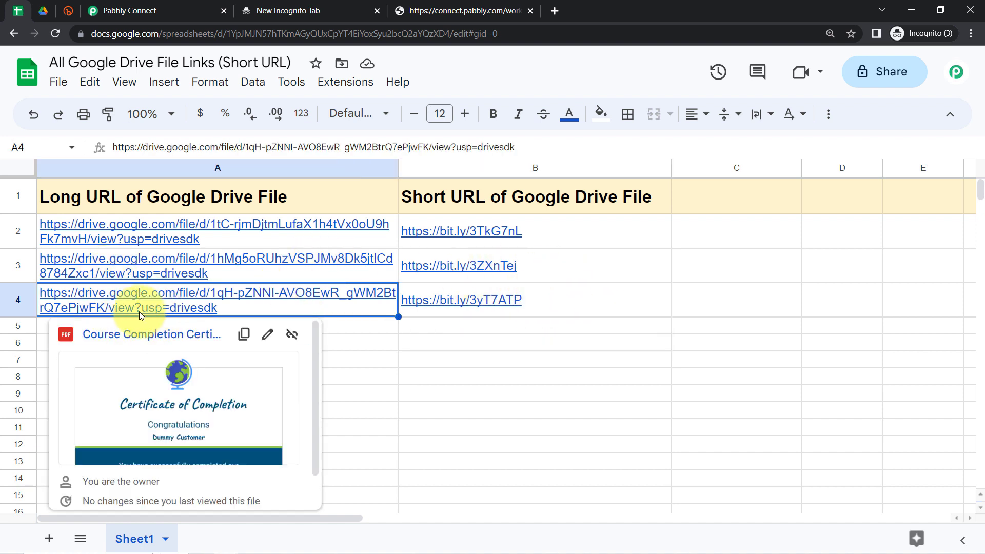
pyautogui.click(140, 8)
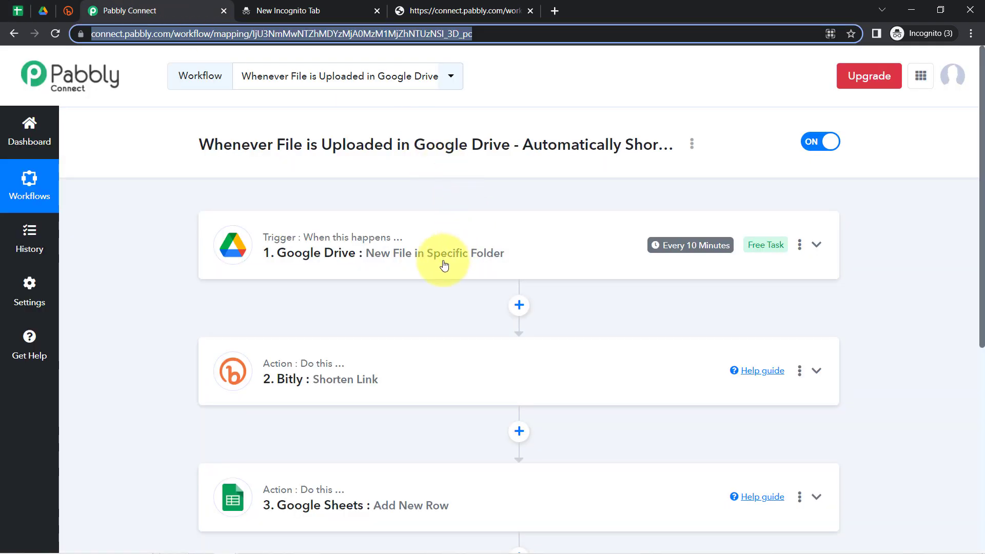